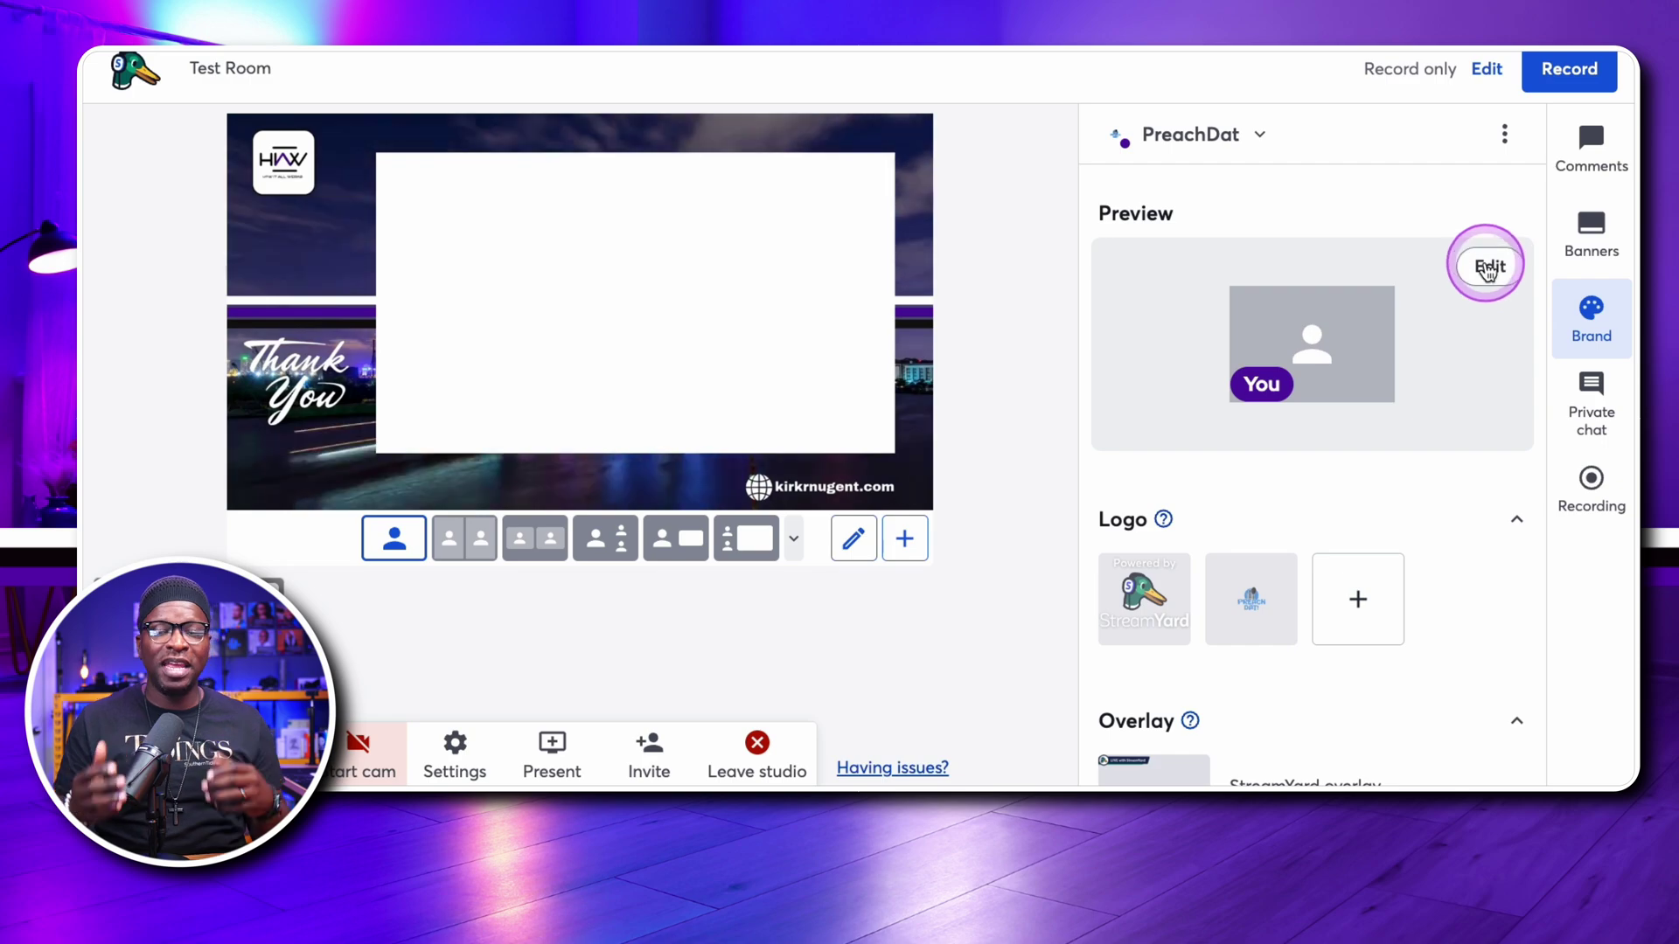
Open the Default brand's editor, browse the presets, and check colour #5809ab, Bubble theme and name toggles.
{"action": "left_click", "coordinate": [1492, 265]}
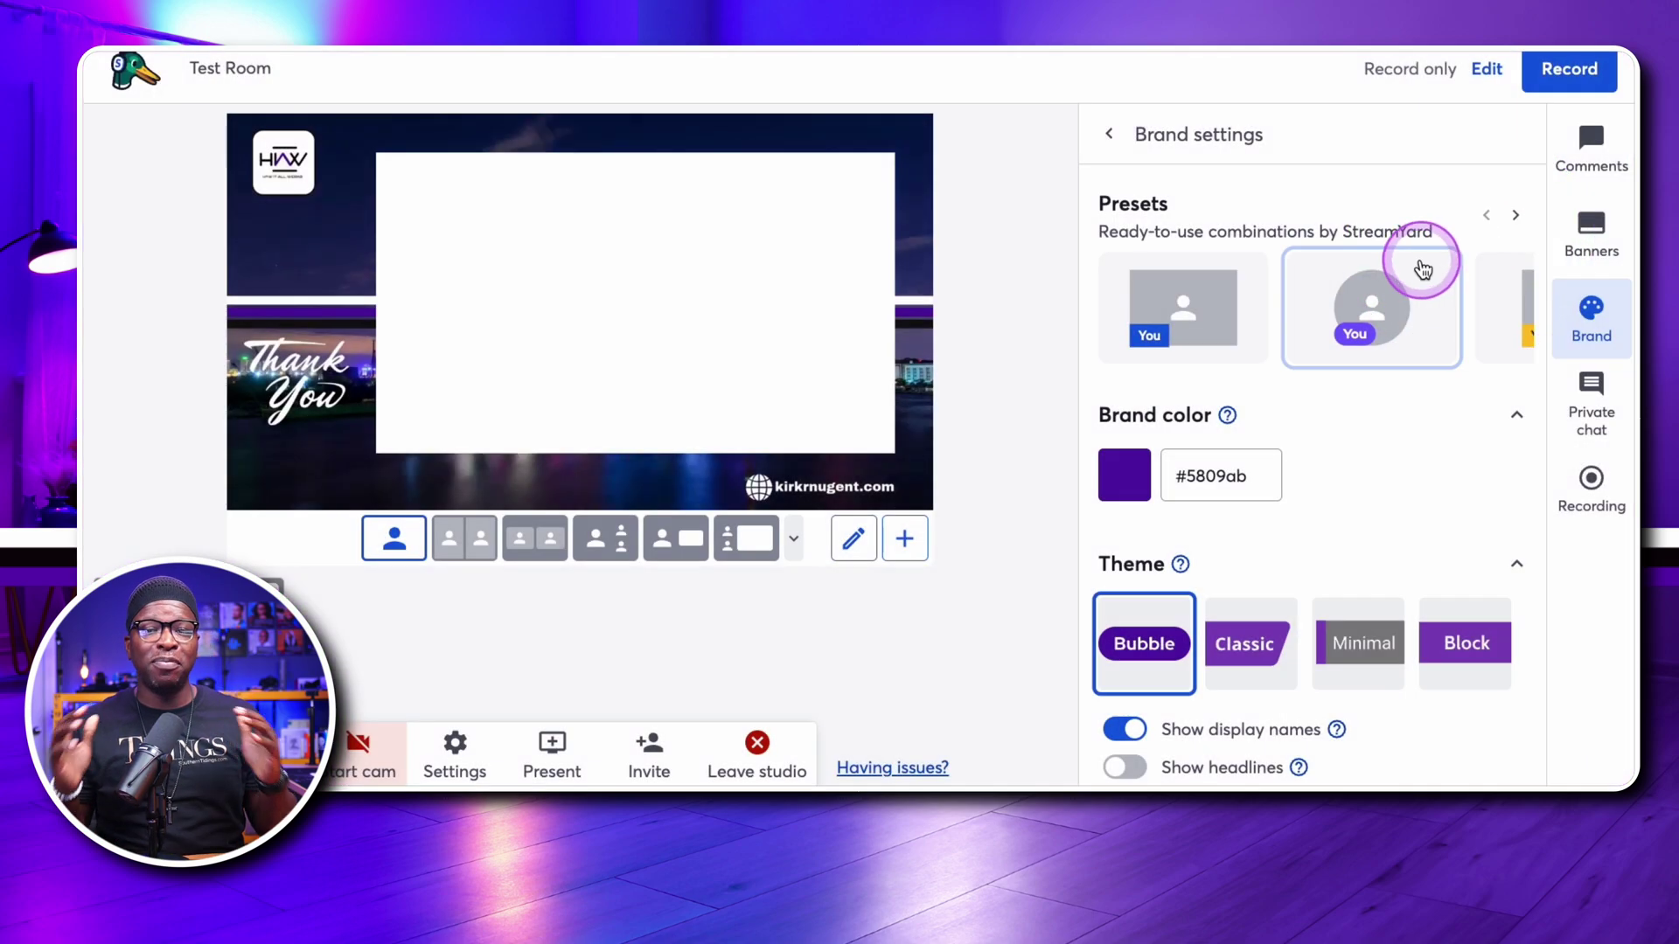
{"action": "left_click", "coordinate": [1515, 216]}
{"action": "left_click", "coordinate": [1515, 216]}
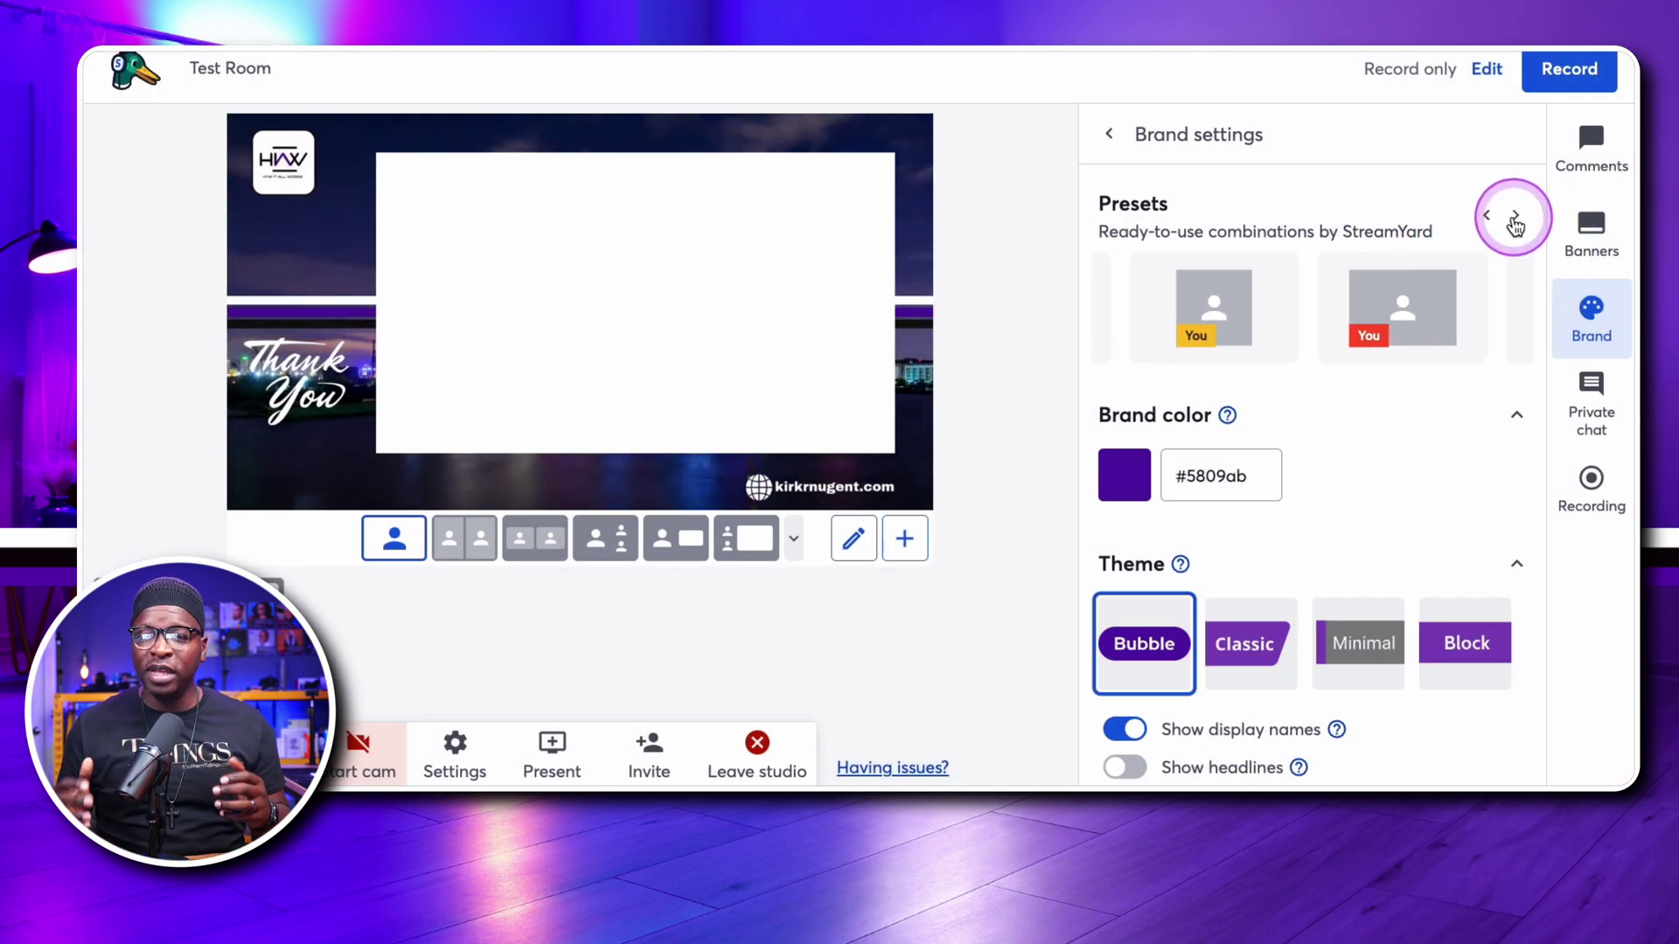
{"action": "left_click", "coordinate": [1516, 216]}
{"action": "left_click", "coordinate": [1515, 216]}
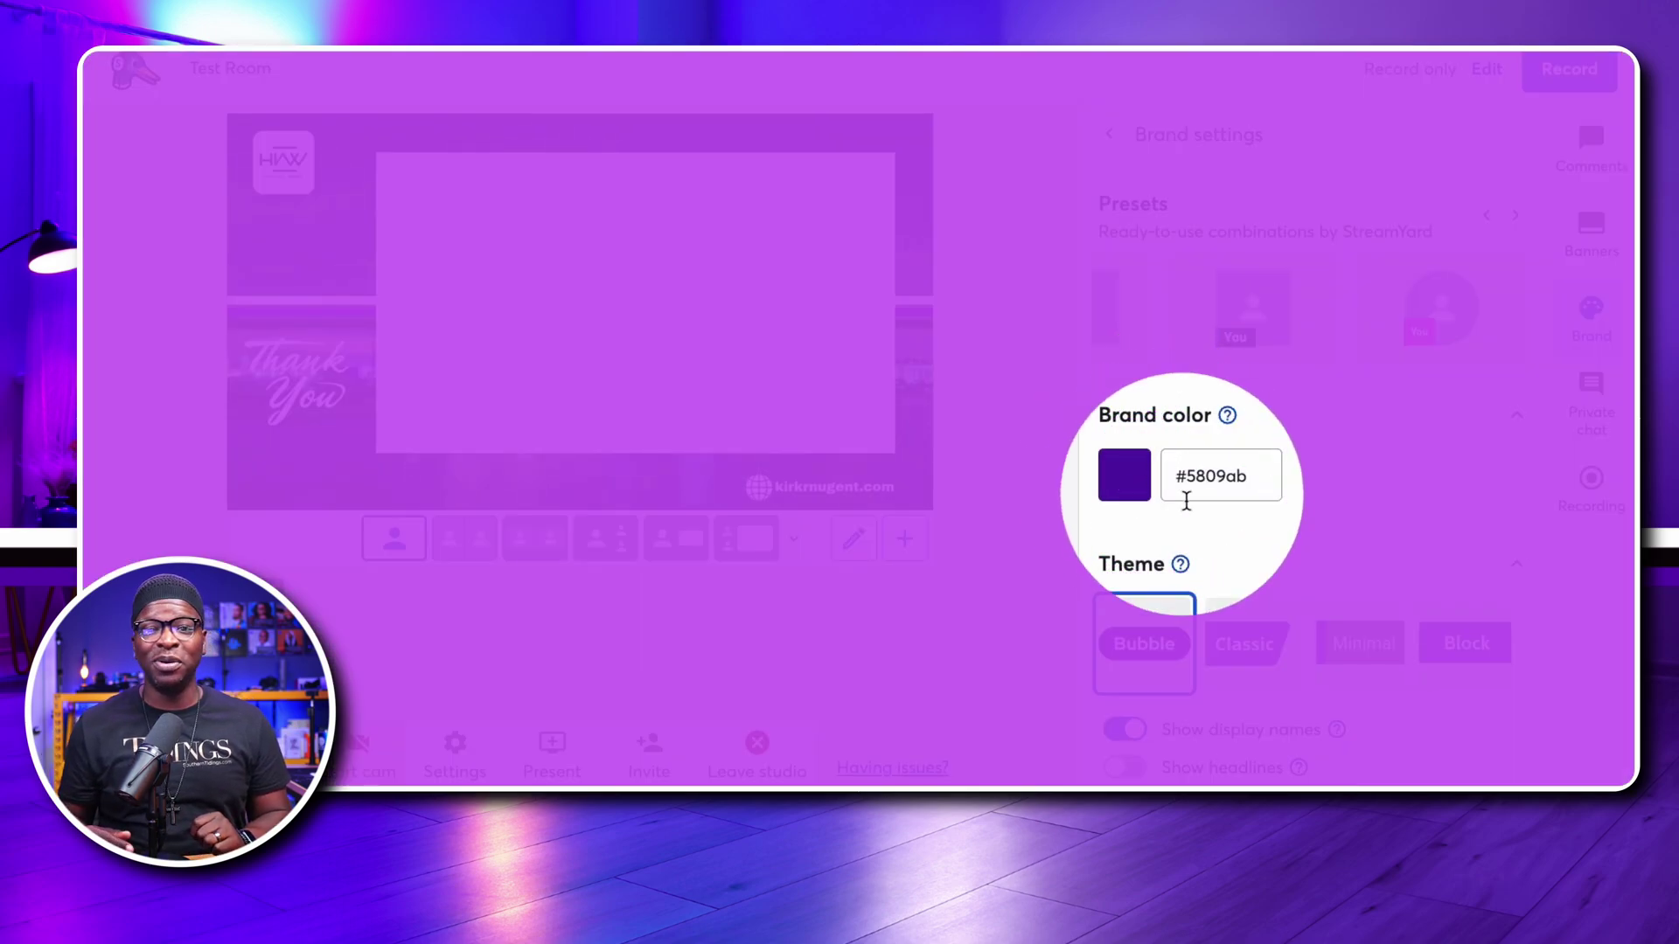
{"action": "scroll", "coordinate": [1174, 595], "scroll_direction": "down", "scroll_amount": 1}
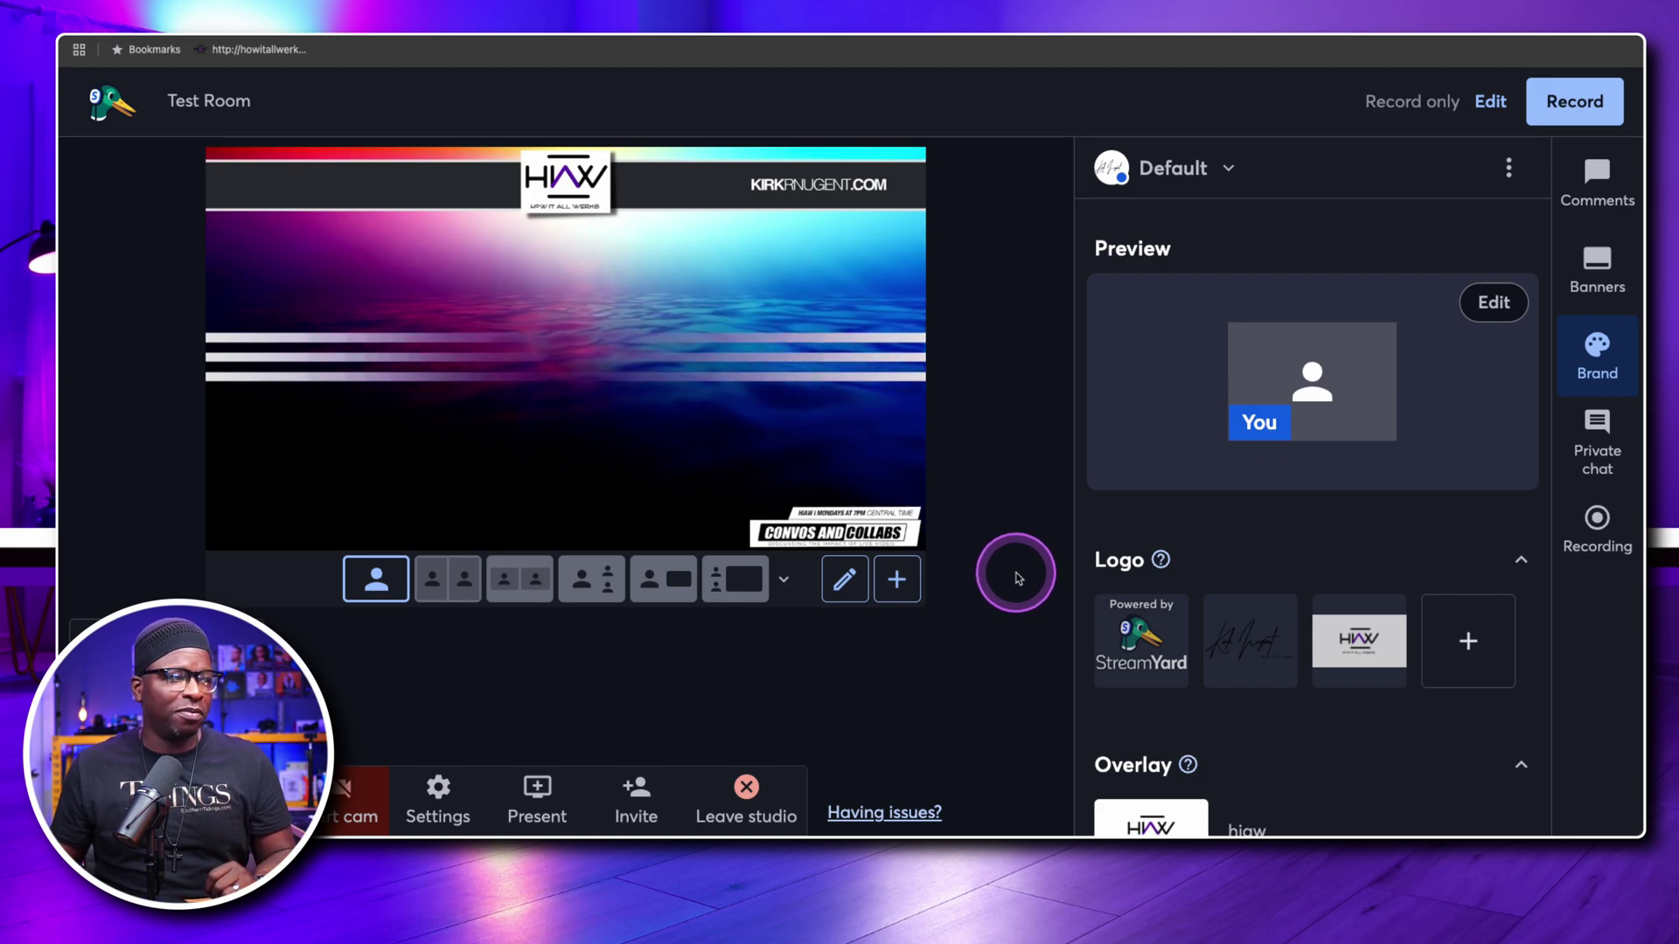
Open the brand dropdown to show saved brands like Lets Talk Money and Financial Freedom.
{"action": "left_click", "coordinate": [1196, 168]}
{"action": "left_click", "coordinate": [1194, 170]}
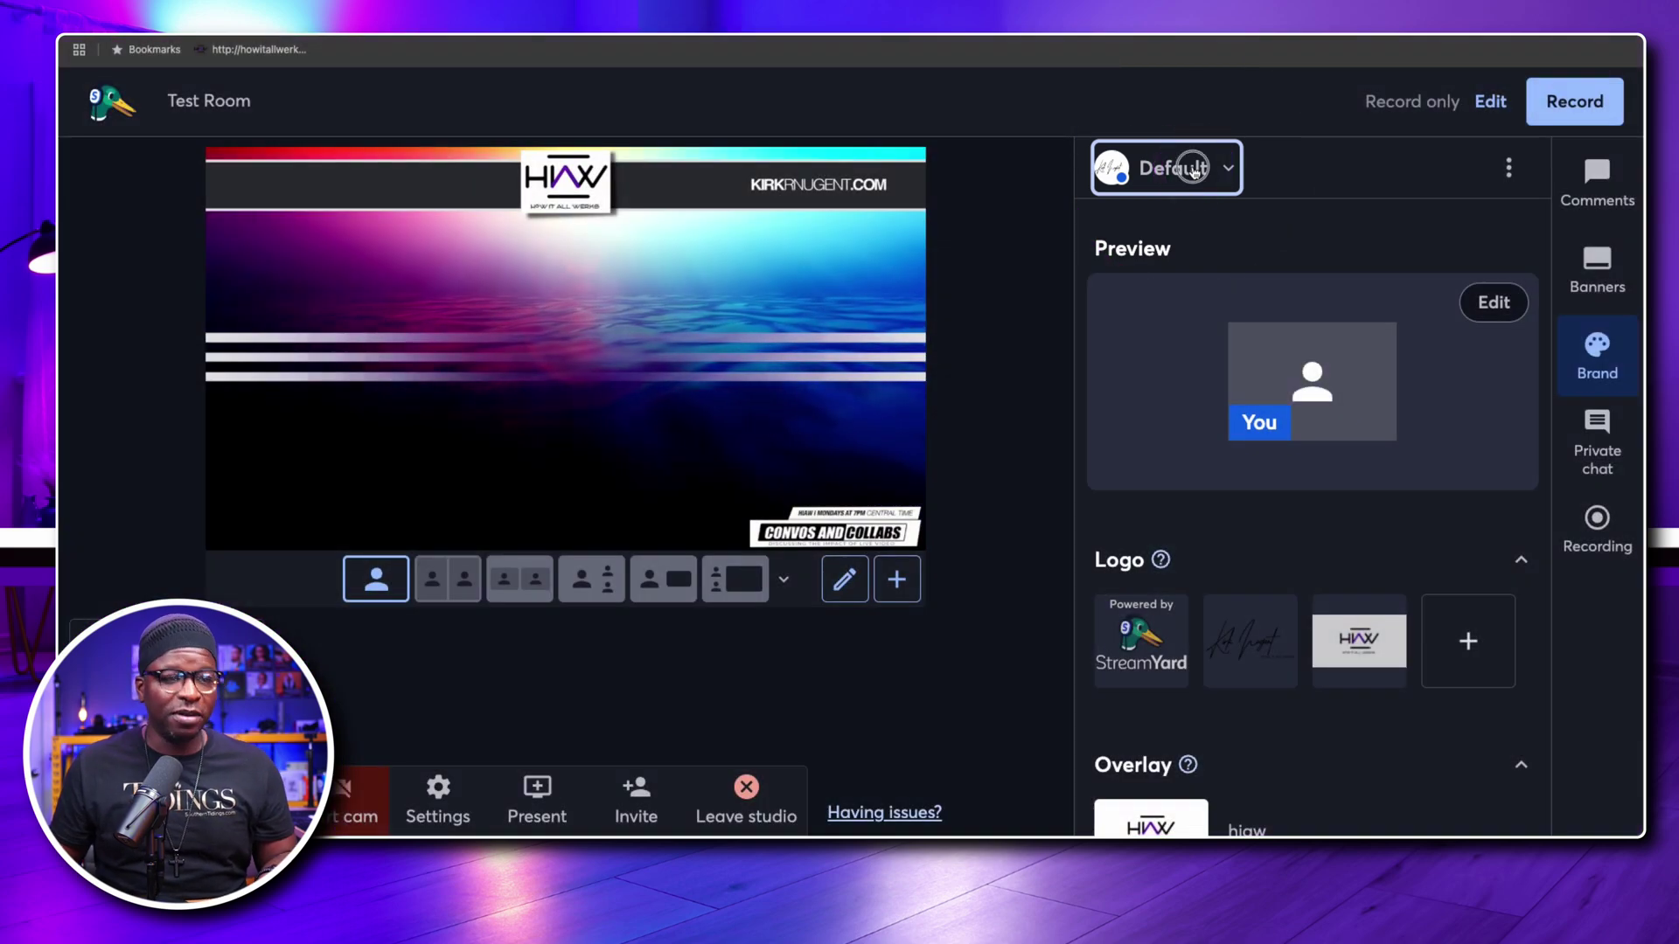
{"action": "left_click", "coordinate": [1194, 169]}
{"action": "left_click", "coordinate": [1194, 170]}
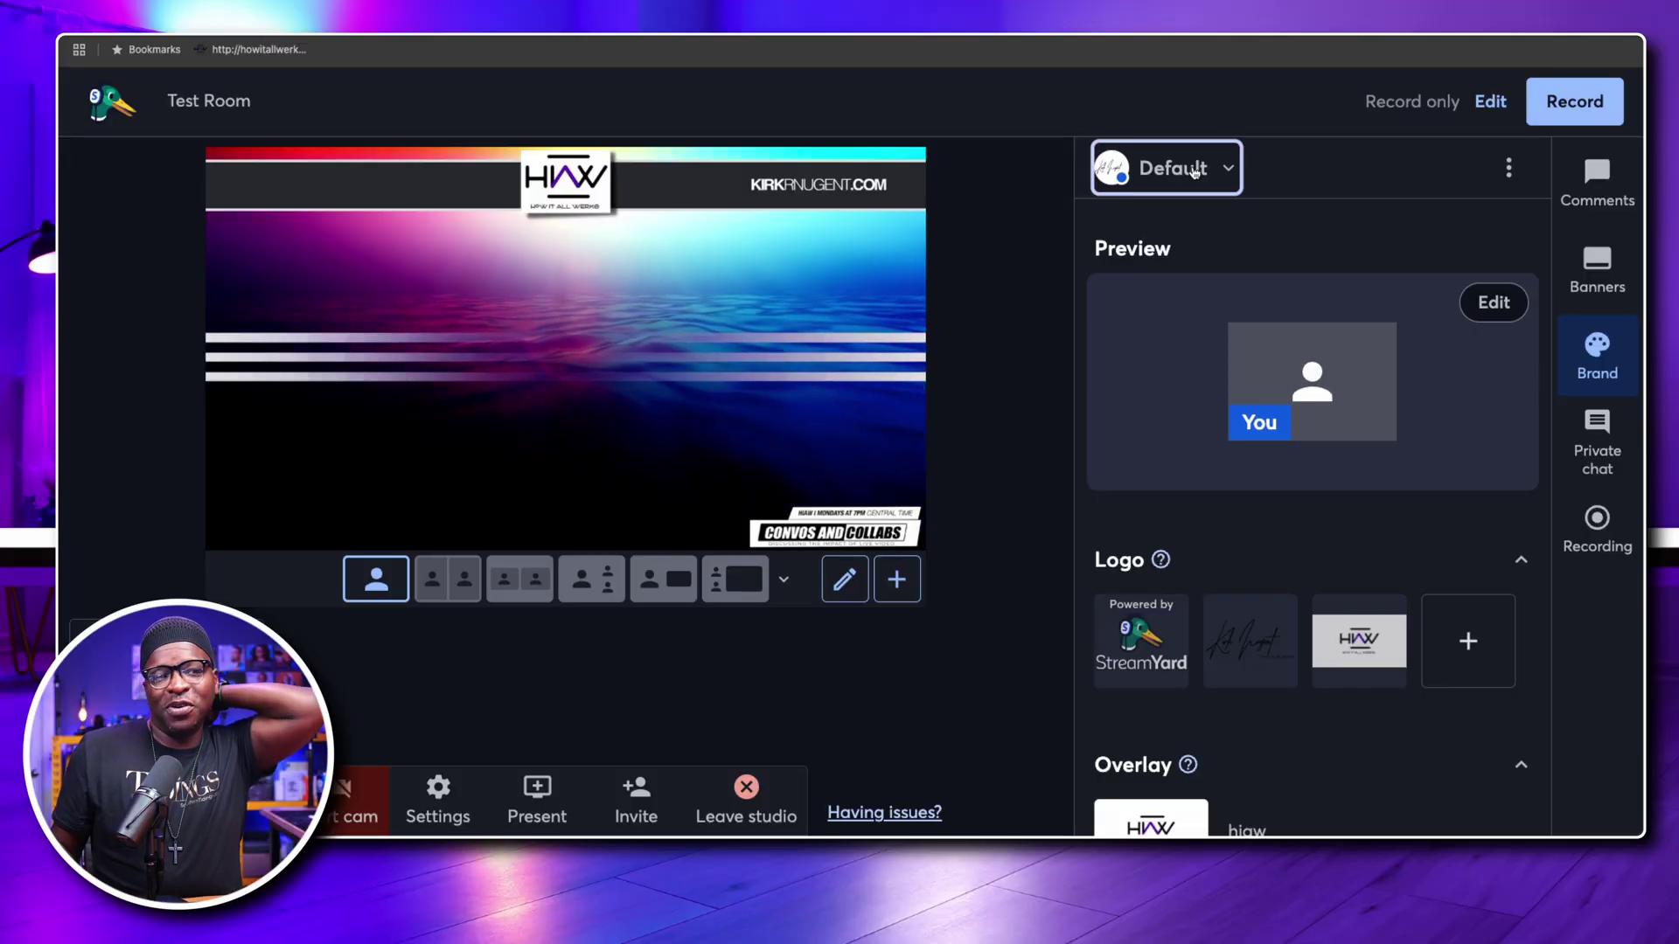
{"action": "left_click", "coordinate": [1194, 172]}
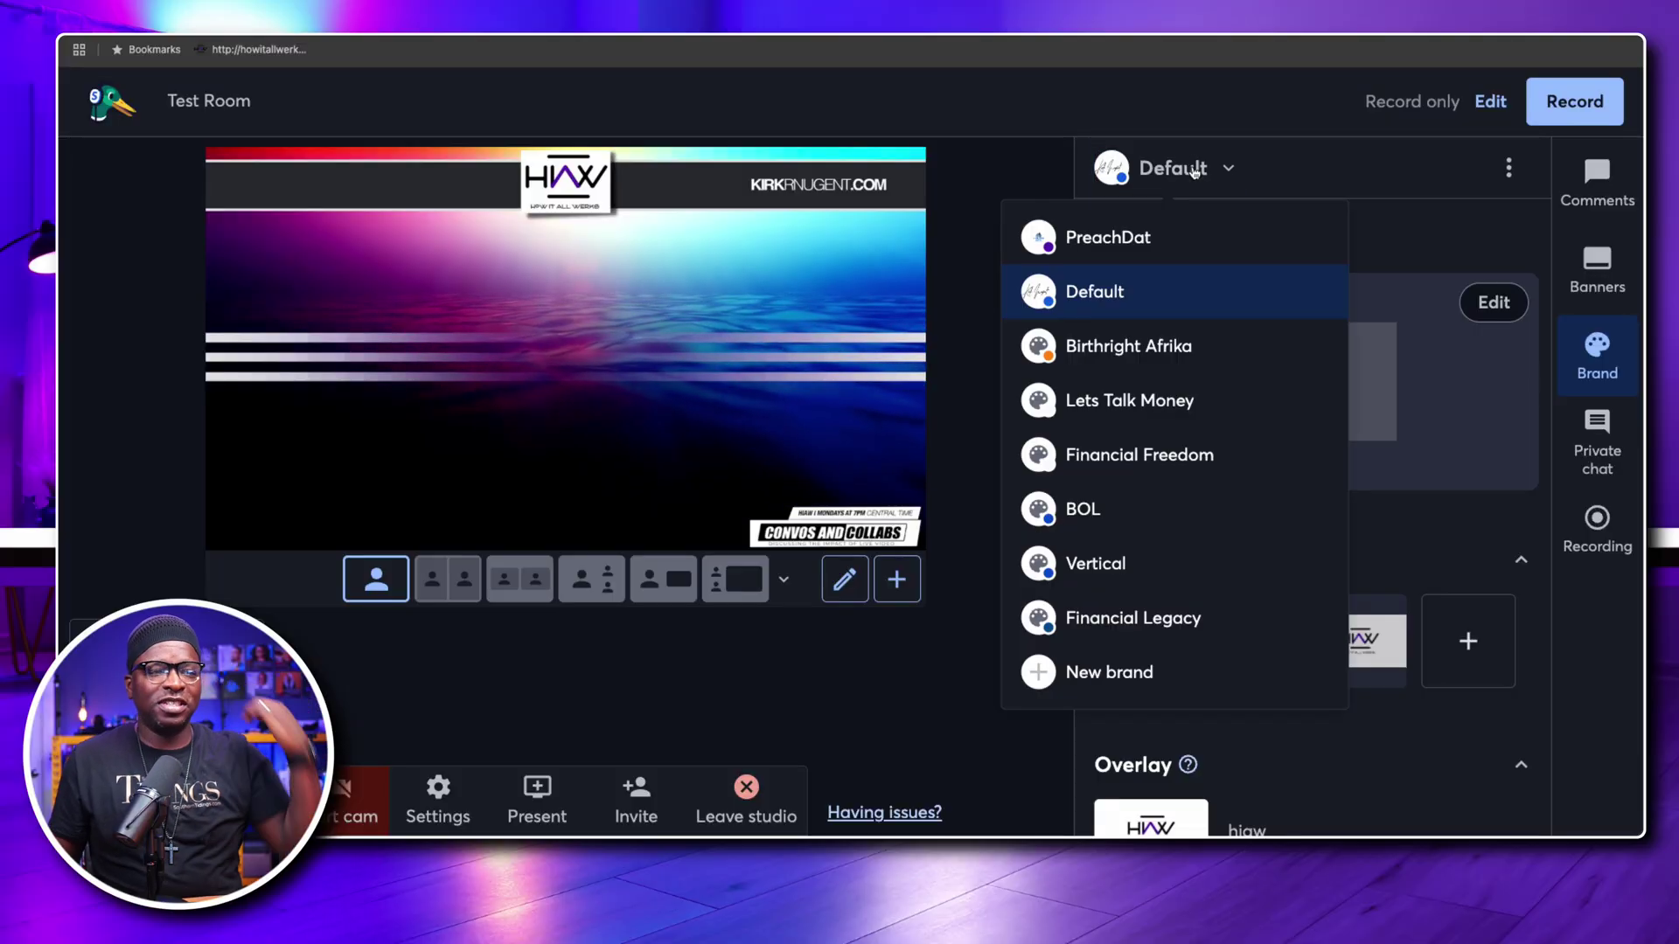
Switch to the Lets Talk Money brand and scroll through its overlay list.
{"action": "left_click", "coordinate": [1122, 409]}
{"action": "scroll", "coordinate": [1216, 472], "scroll_direction": "down", "scroll_amount": 6}
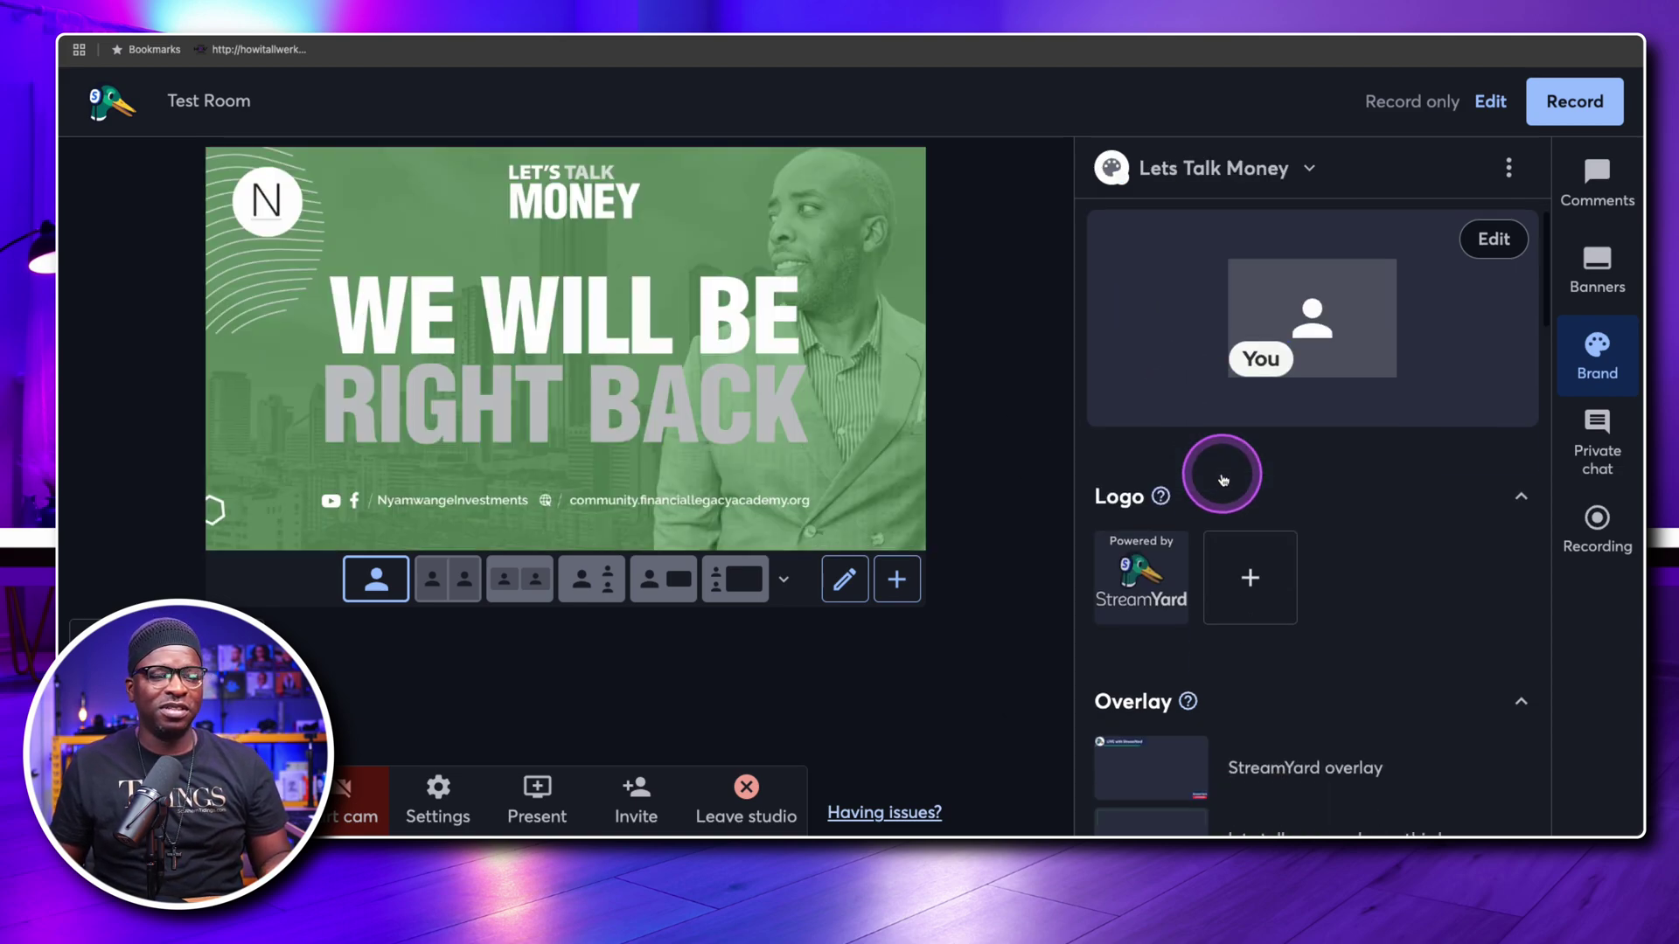
{"action": "scroll", "coordinate": [1229, 468], "scroll_direction": "down", "scroll_amount": 5}
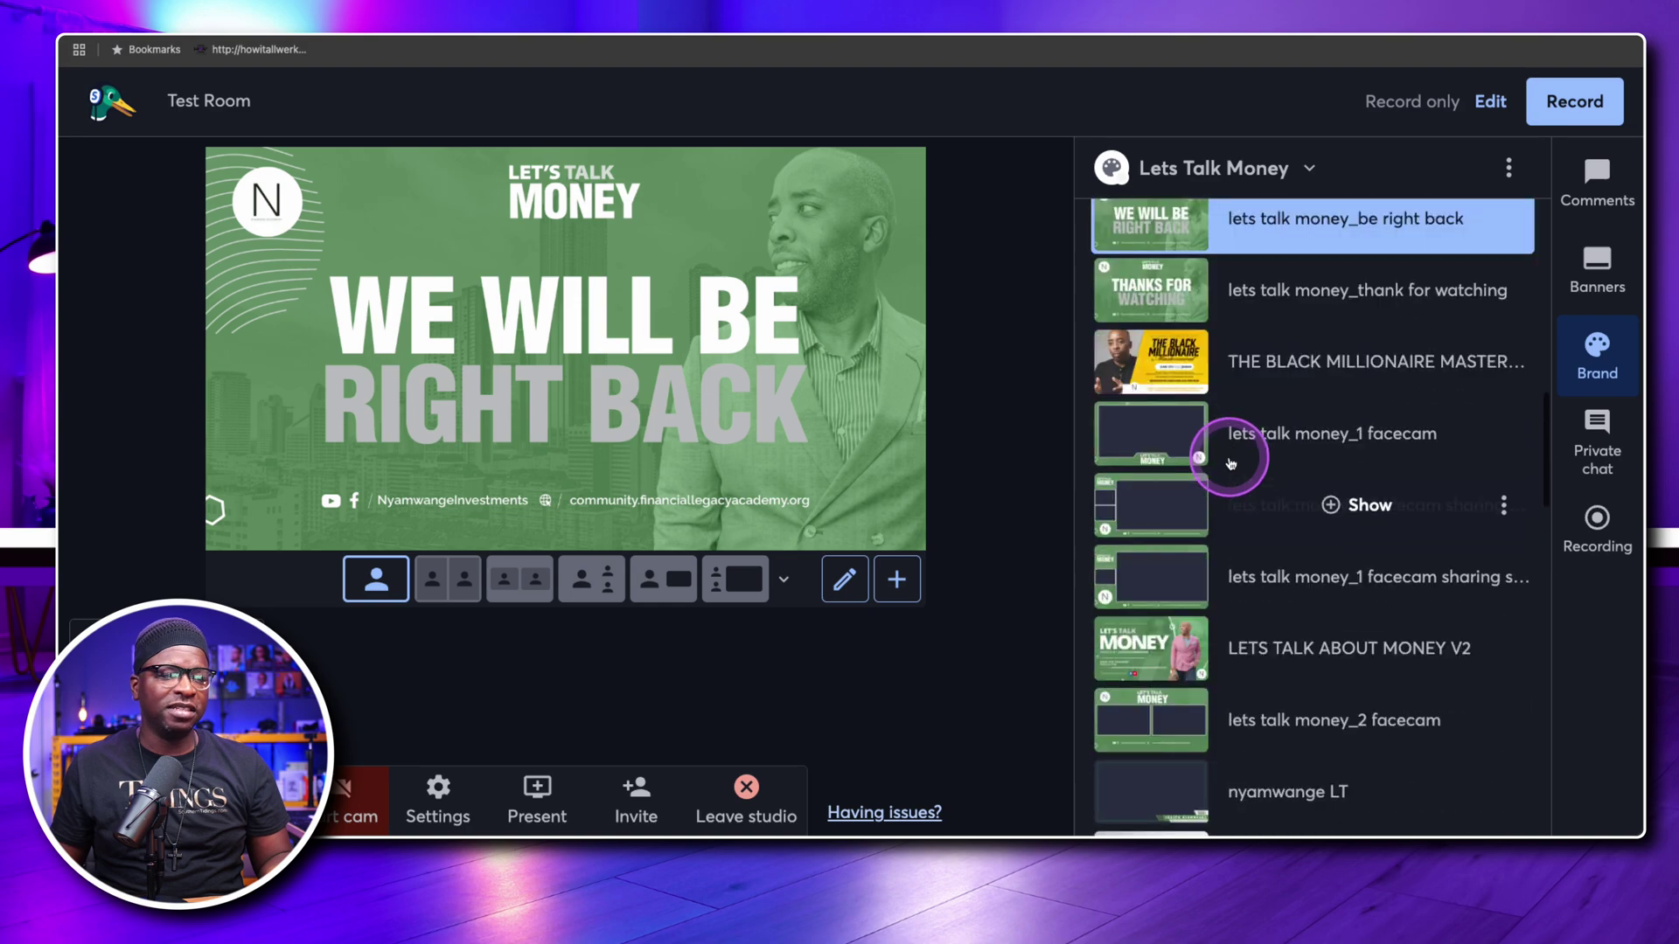
{"action": "scroll", "coordinate": [1230, 464], "scroll_direction": "up", "scroll_amount": 6}
{"action": "scroll", "coordinate": [1231, 459], "scroll_direction": "up", "scroll_amount": 2}
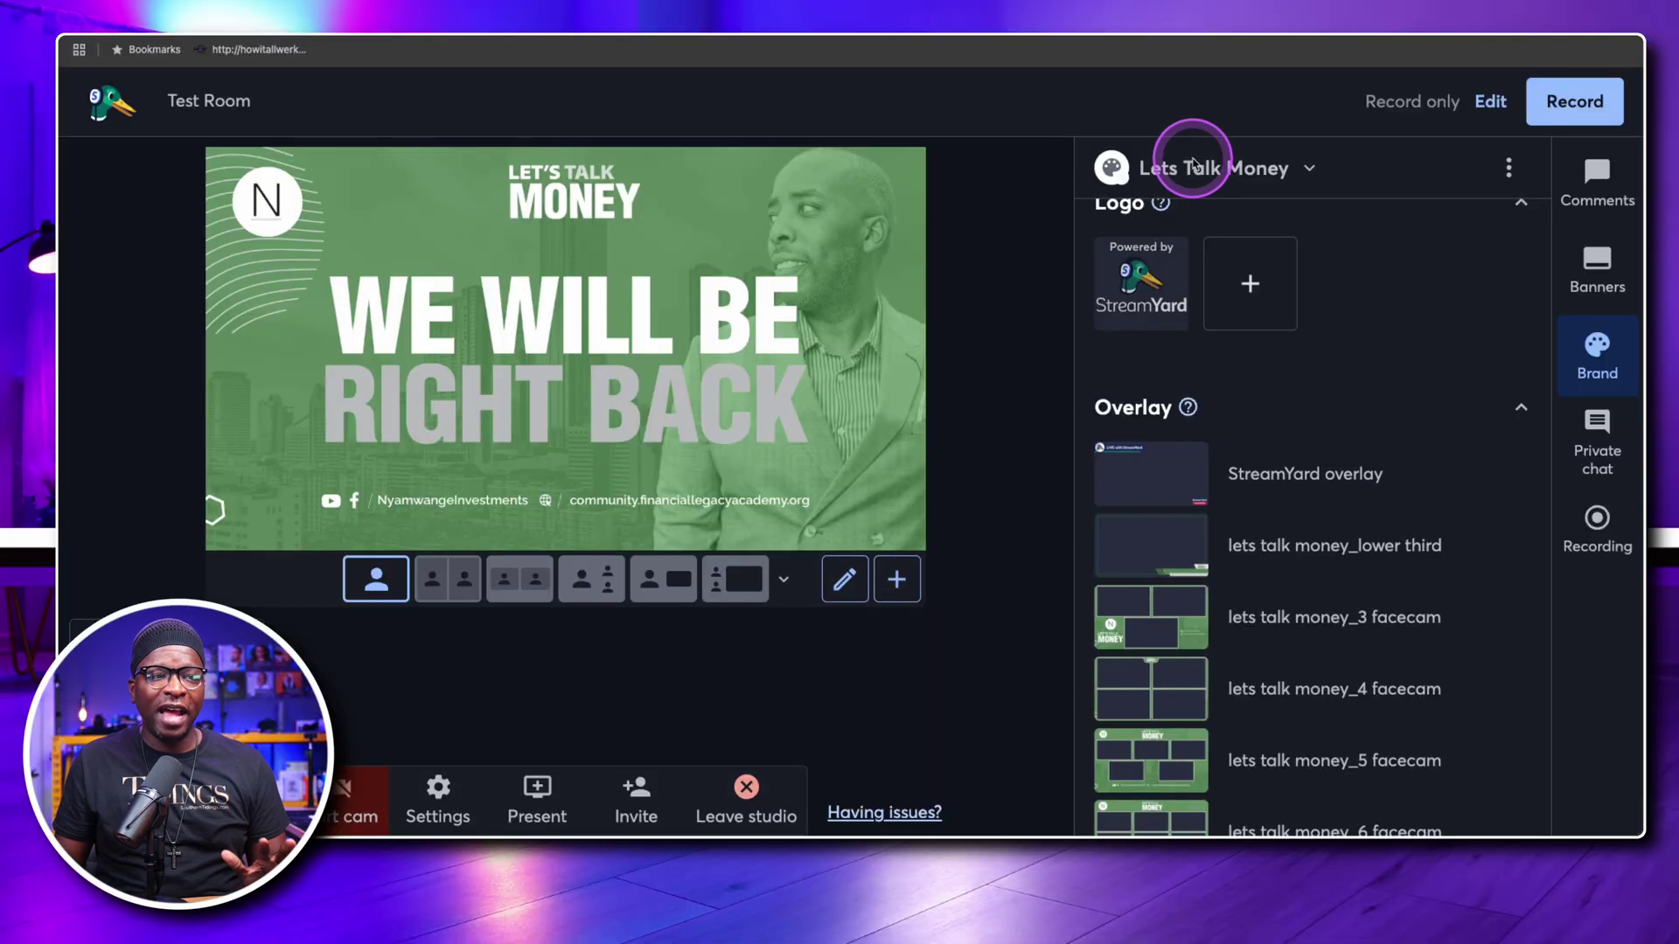
{"action": "left_click", "coordinate": [1194, 166]}
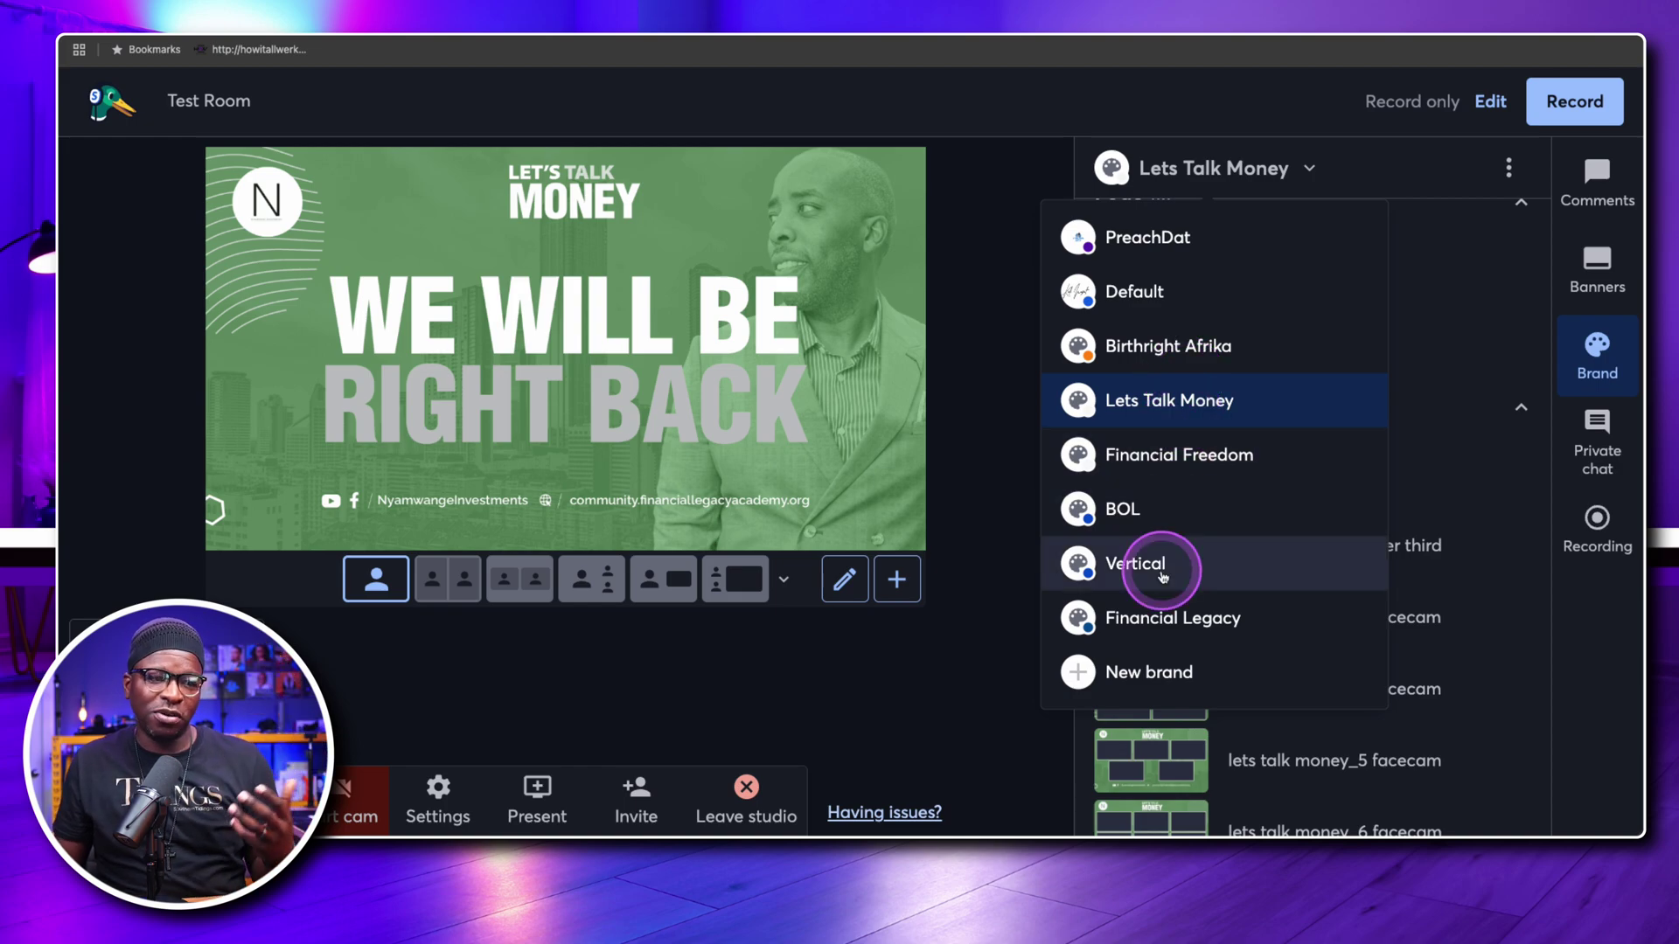
Switch to Financial Legacy and show its Version 4, then 2 Person Wide Overlay on stage.
{"action": "left_click", "coordinate": [1168, 614]}
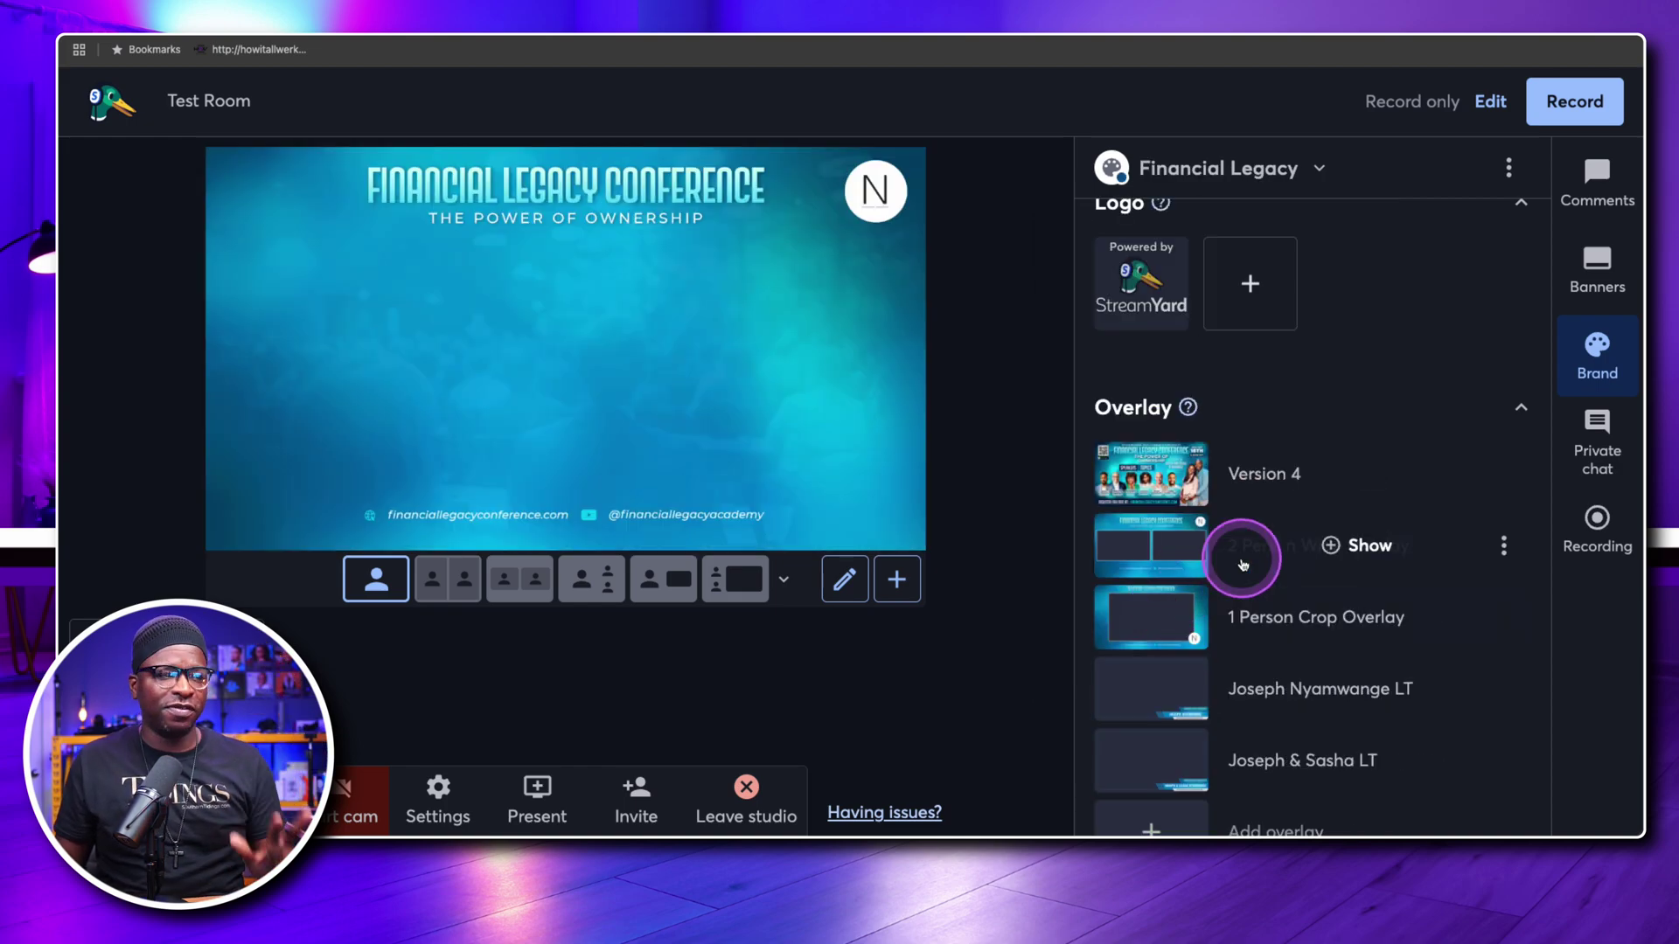
{"action": "scroll", "coordinate": [1277, 498], "scroll_direction": "down", "scroll_amount": 1}
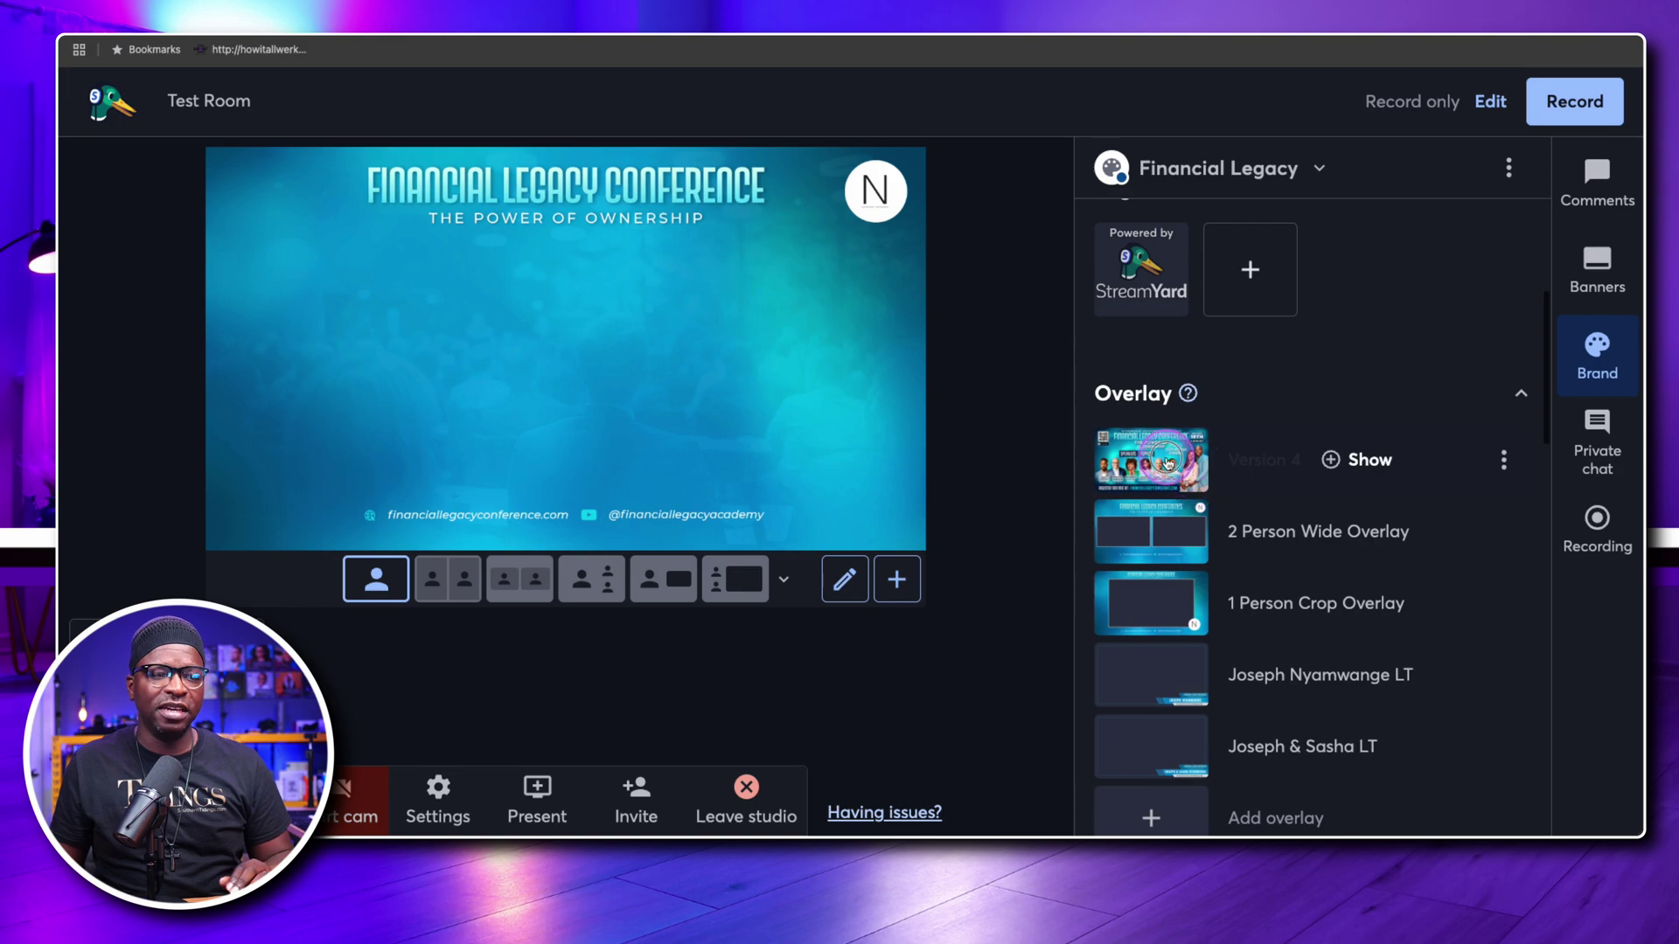
{"action": "left_click", "coordinate": [1168, 463]}
{"action": "scroll", "coordinate": [1178, 477], "scroll_direction": "down", "scroll_amount": 1}
{"action": "left_click", "coordinate": [1176, 480]}
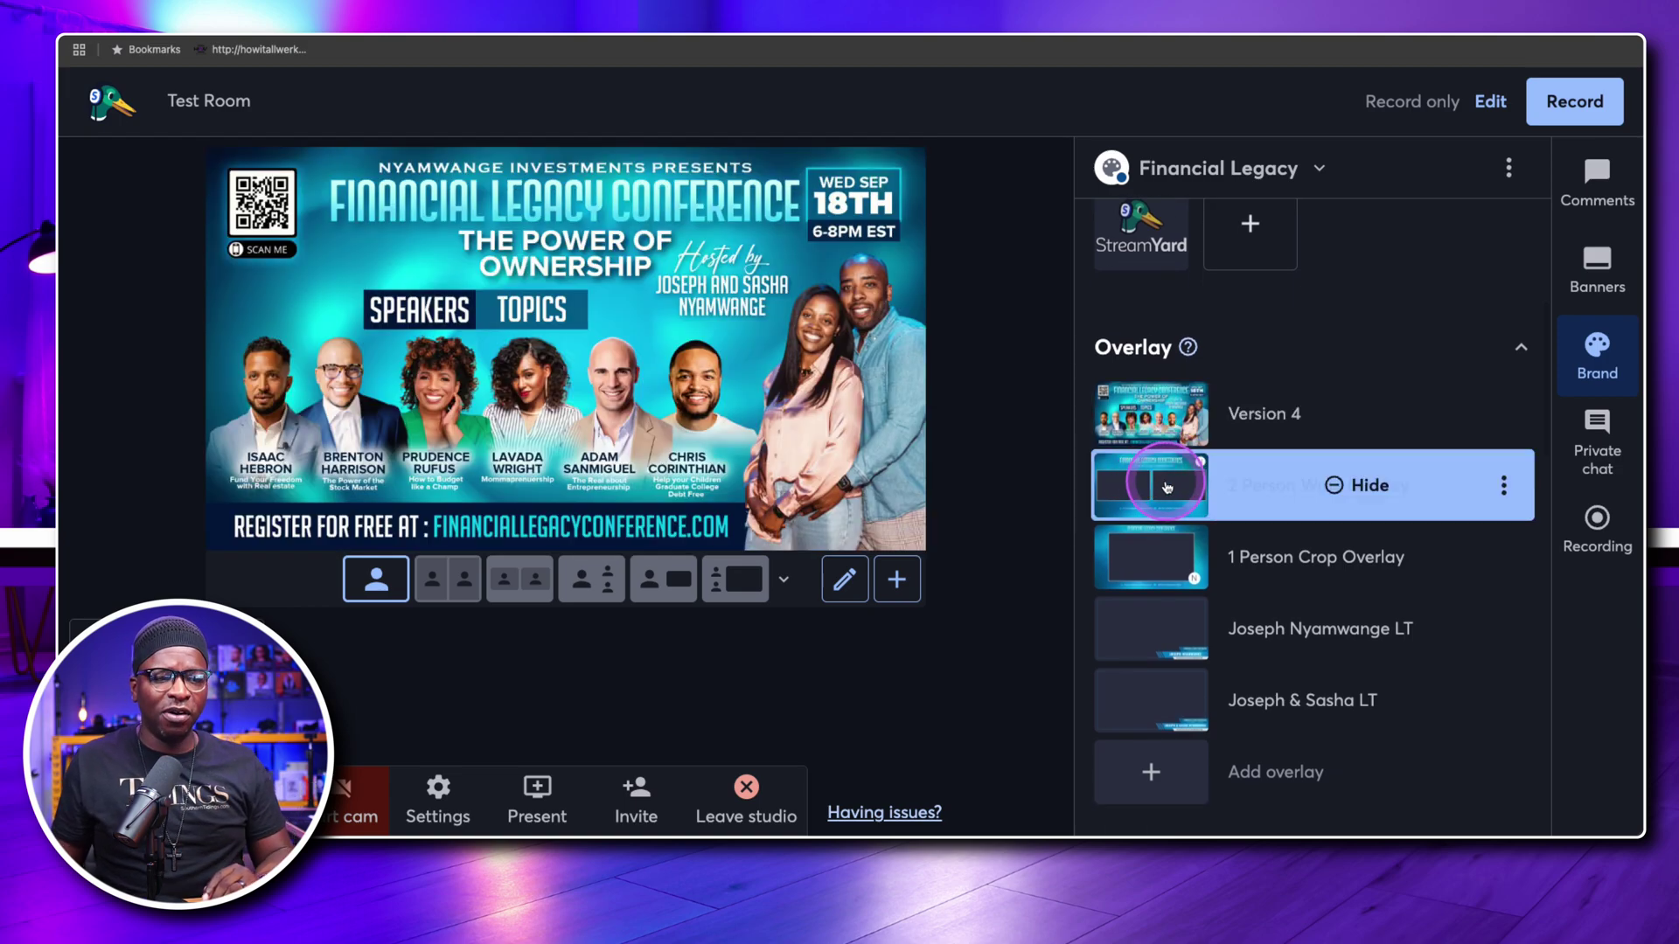
{"action": "scroll", "coordinate": [1185, 487], "scroll_direction": "down", "scroll_amount": 5}
{"action": "scroll", "coordinate": [1188, 488], "scroll_direction": "down", "scroll_amount": 1}
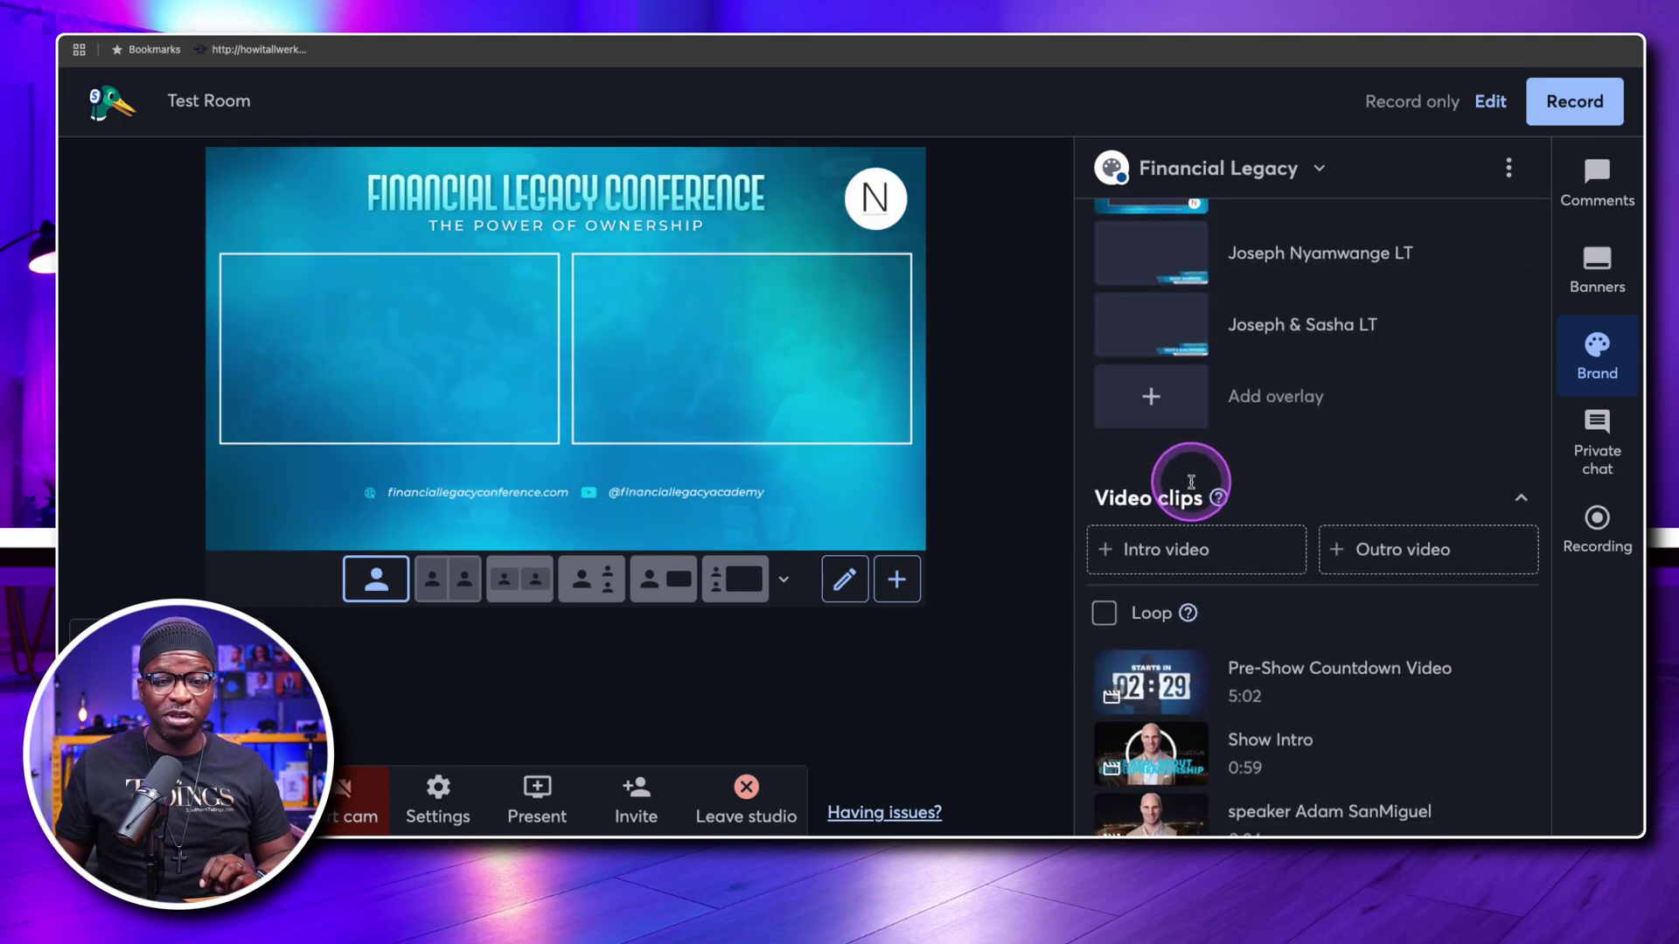
{"action": "scroll", "coordinate": [1191, 482], "scroll_direction": "down", "scroll_amount": 2}
{"action": "scroll", "coordinate": [1192, 492], "scroll_direction": "up", "scroll_amount": 8}
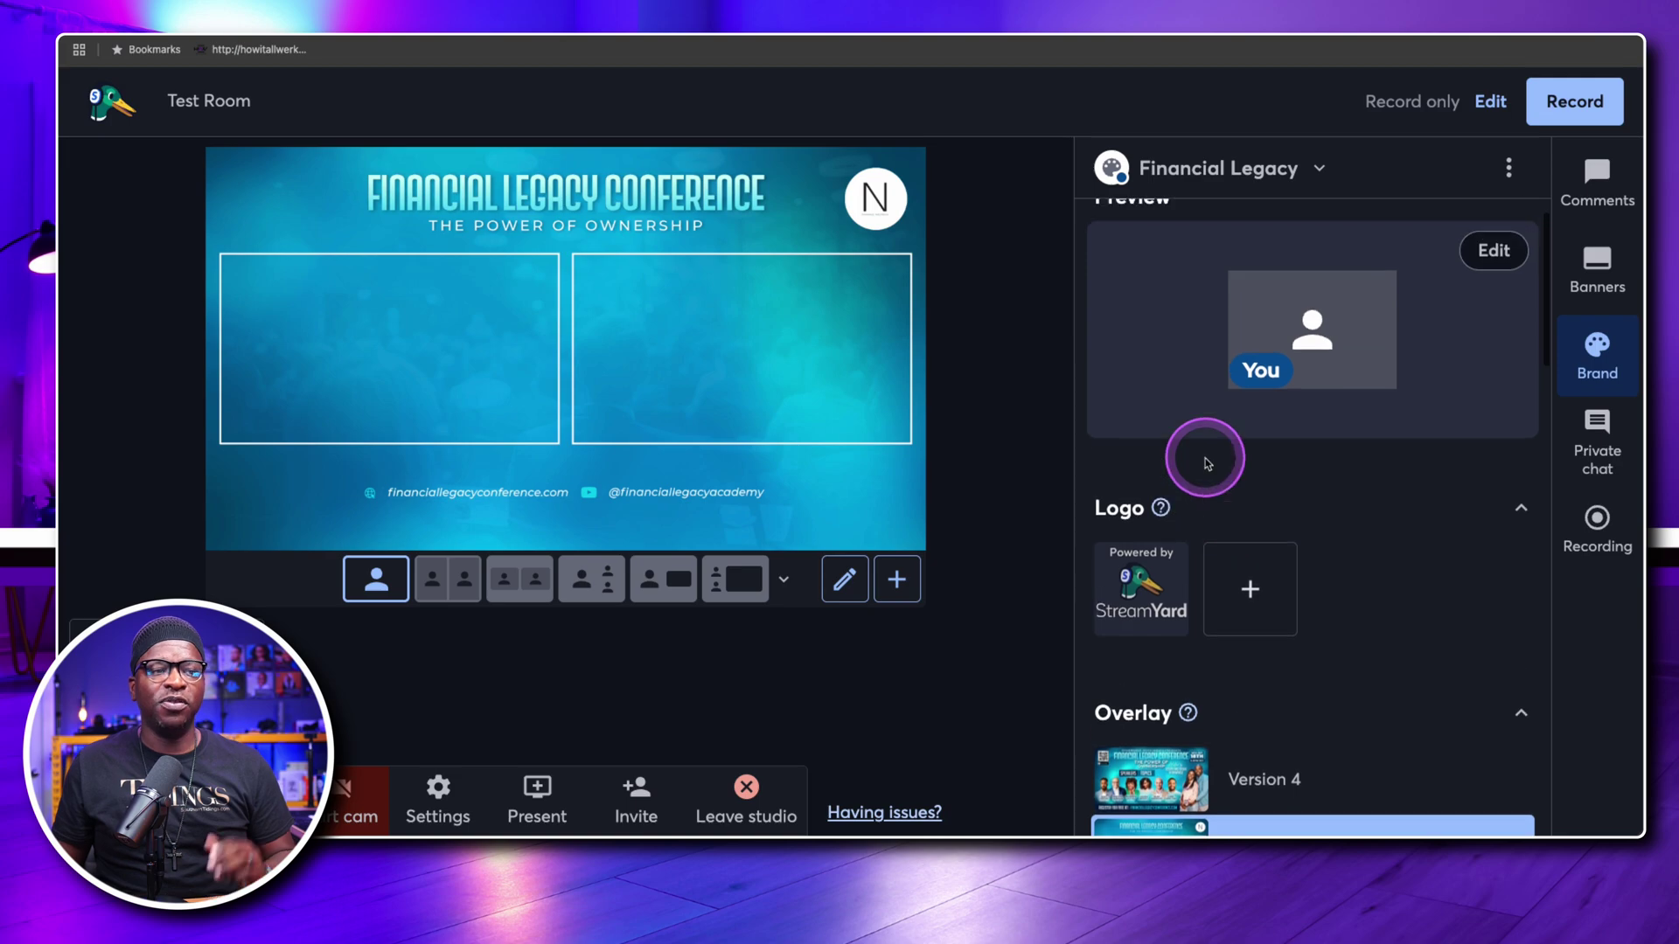
{"action": "scroll", "coordinate": [1208, 460], "scroll_direction": "up", "scroll_amount": 1}
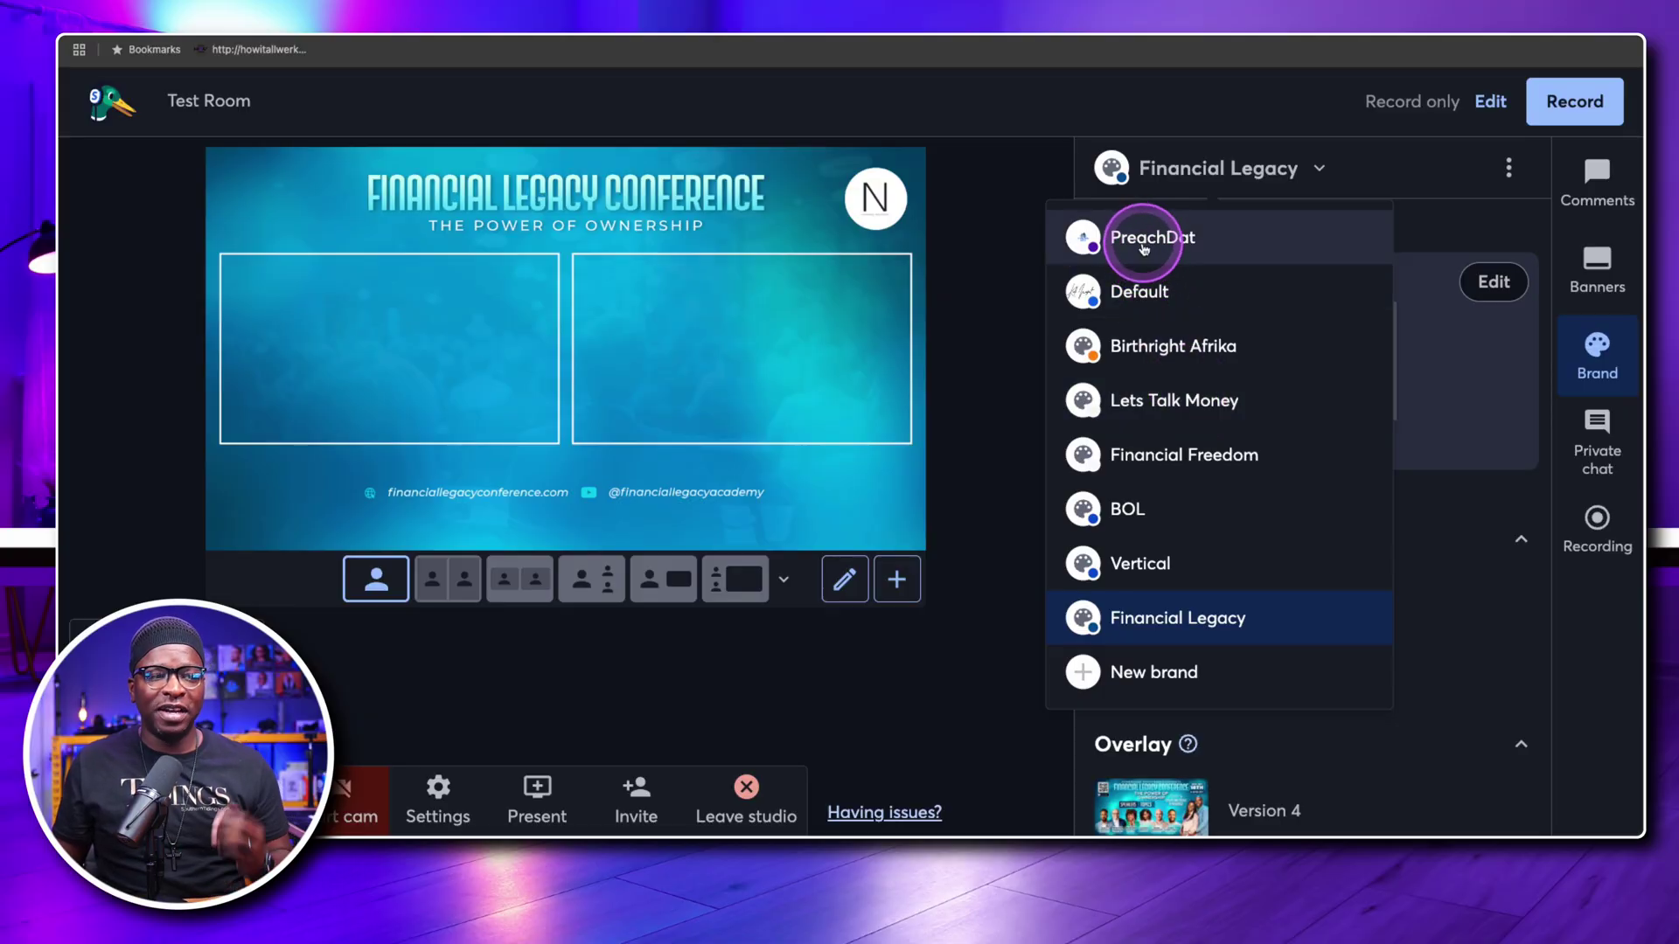
Switch back to the Default brand and scroll through its logos, overlays, video clips and backgrounds.
{"action": "left_click", "coordinate": [1134, 292]}
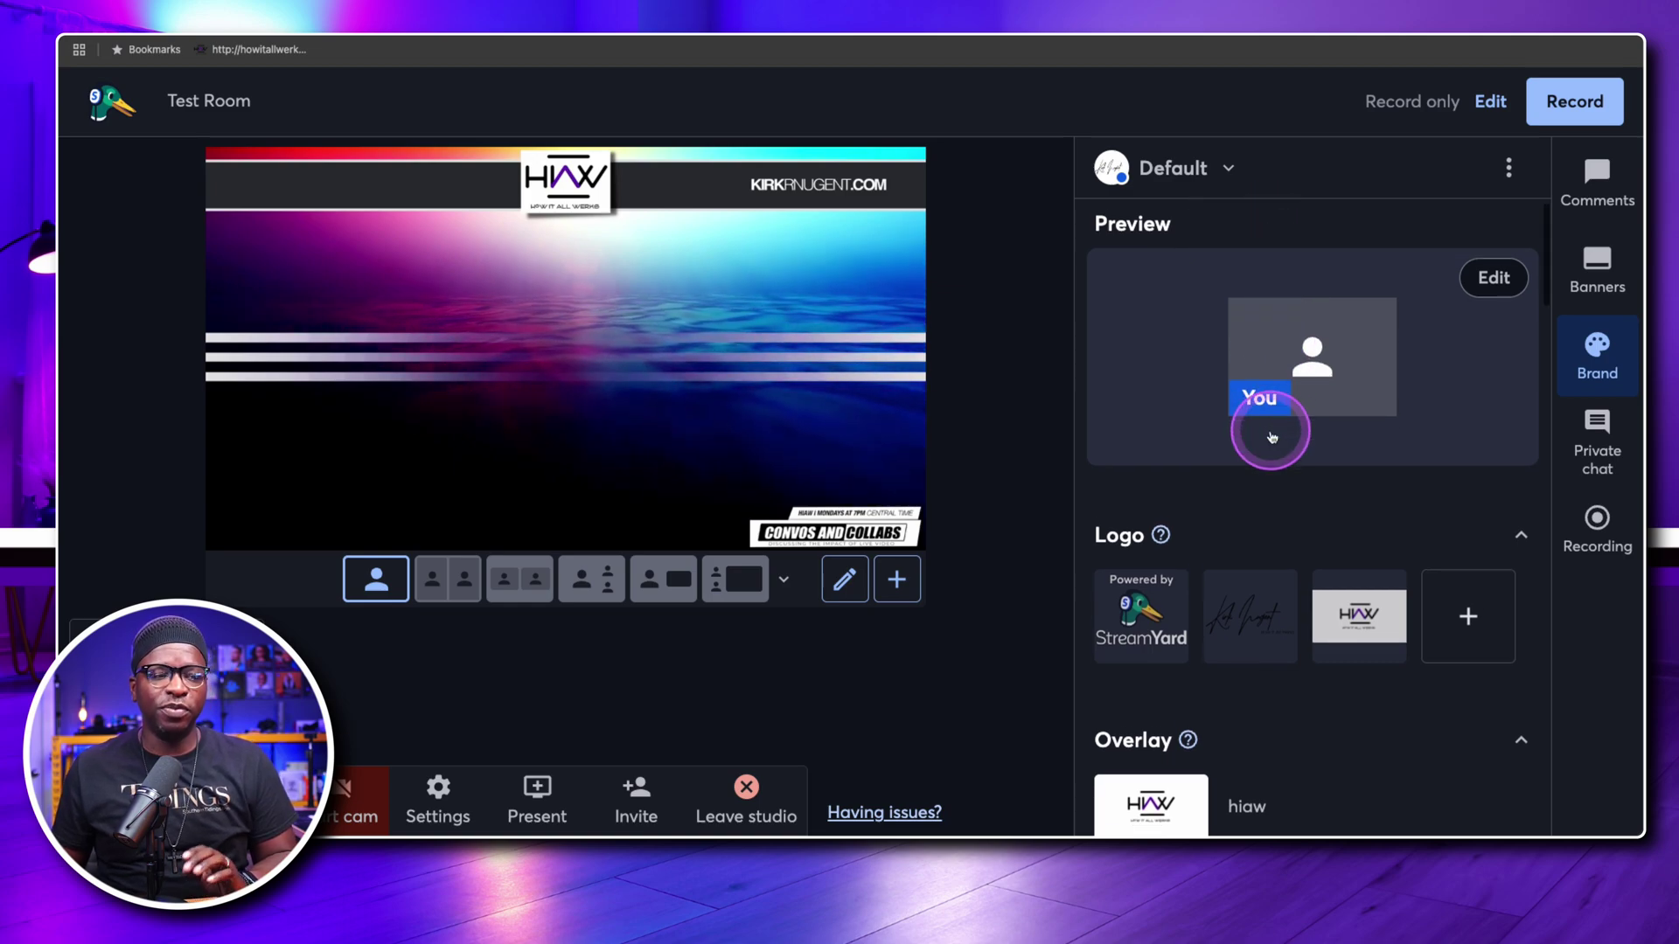
{"action": "scroll", "coordinate": [1277, 428], "scroll_direction": "down", "scroll_amount": 2}
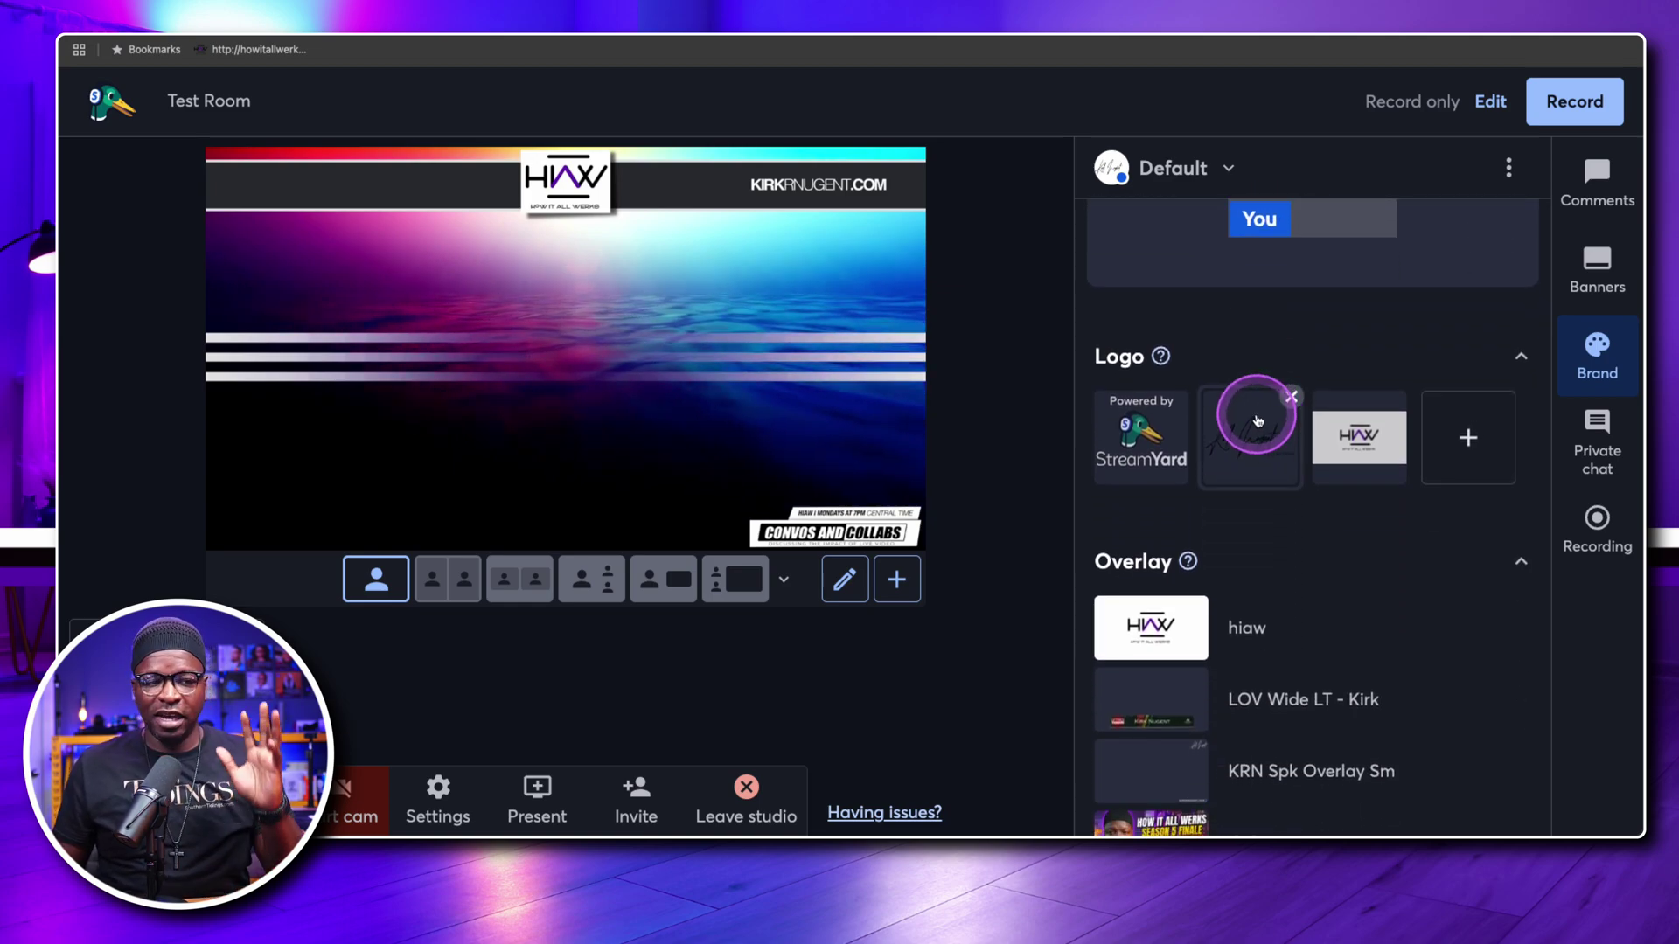
{"action": "scroll", "coordinate": [1256, 420], "scroll_direction": "down", "scroll_amount": 4}
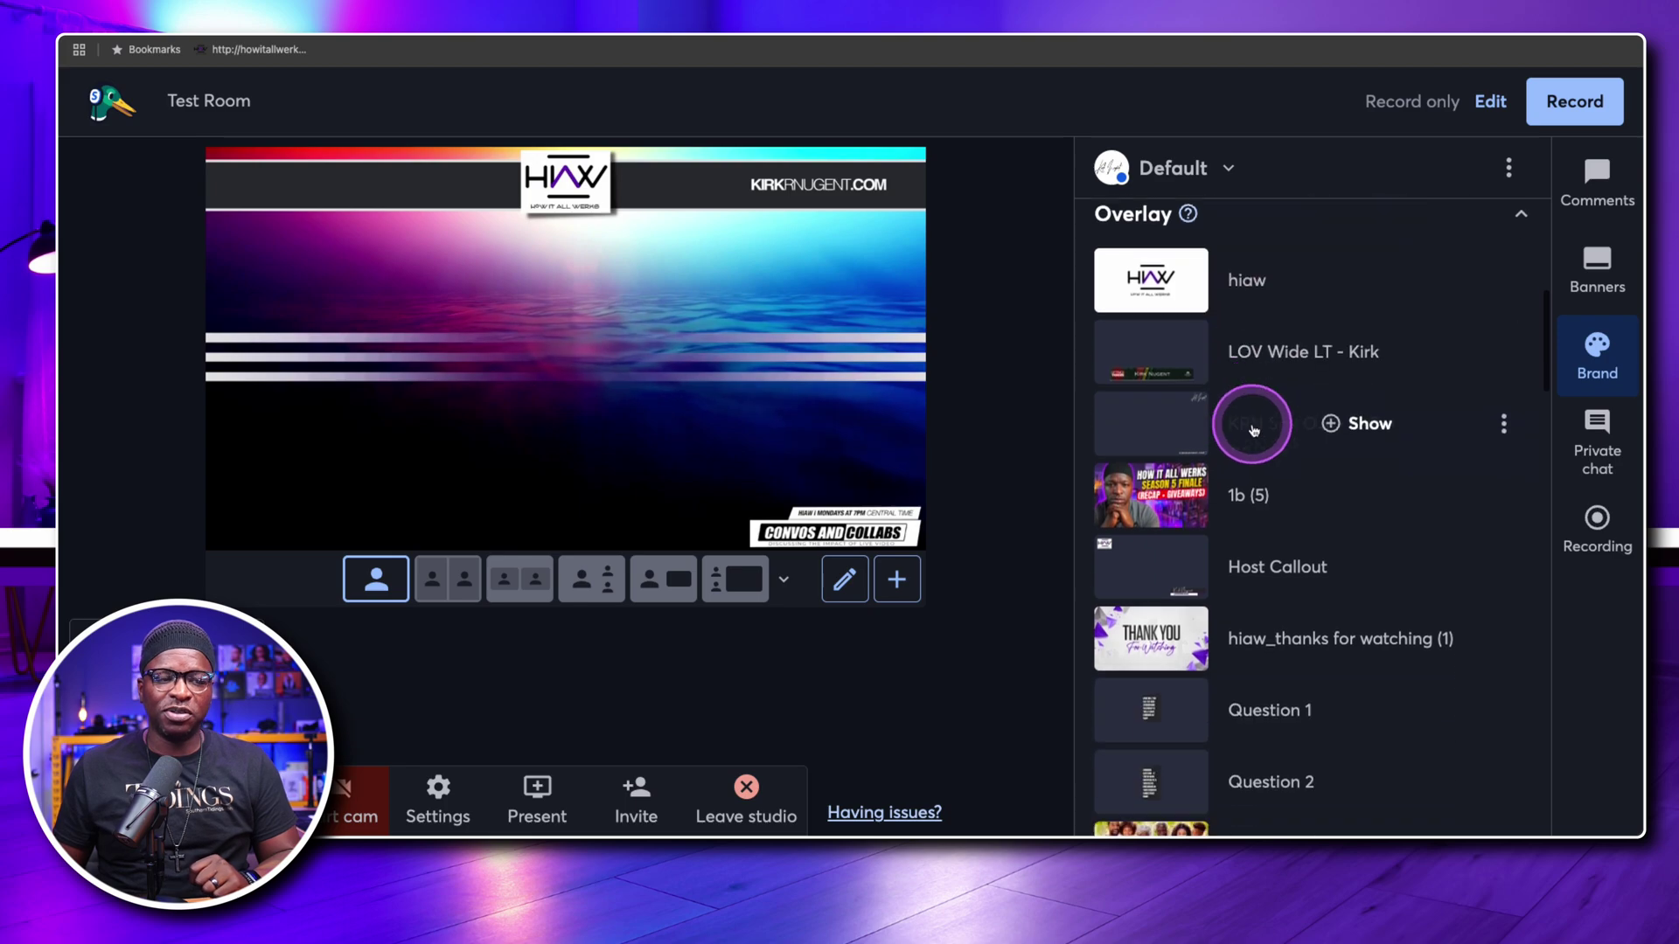
{"action": "scroll", "coordinate": [1255, 428], "scroll_direction": "down", "scroll_amount": 10}
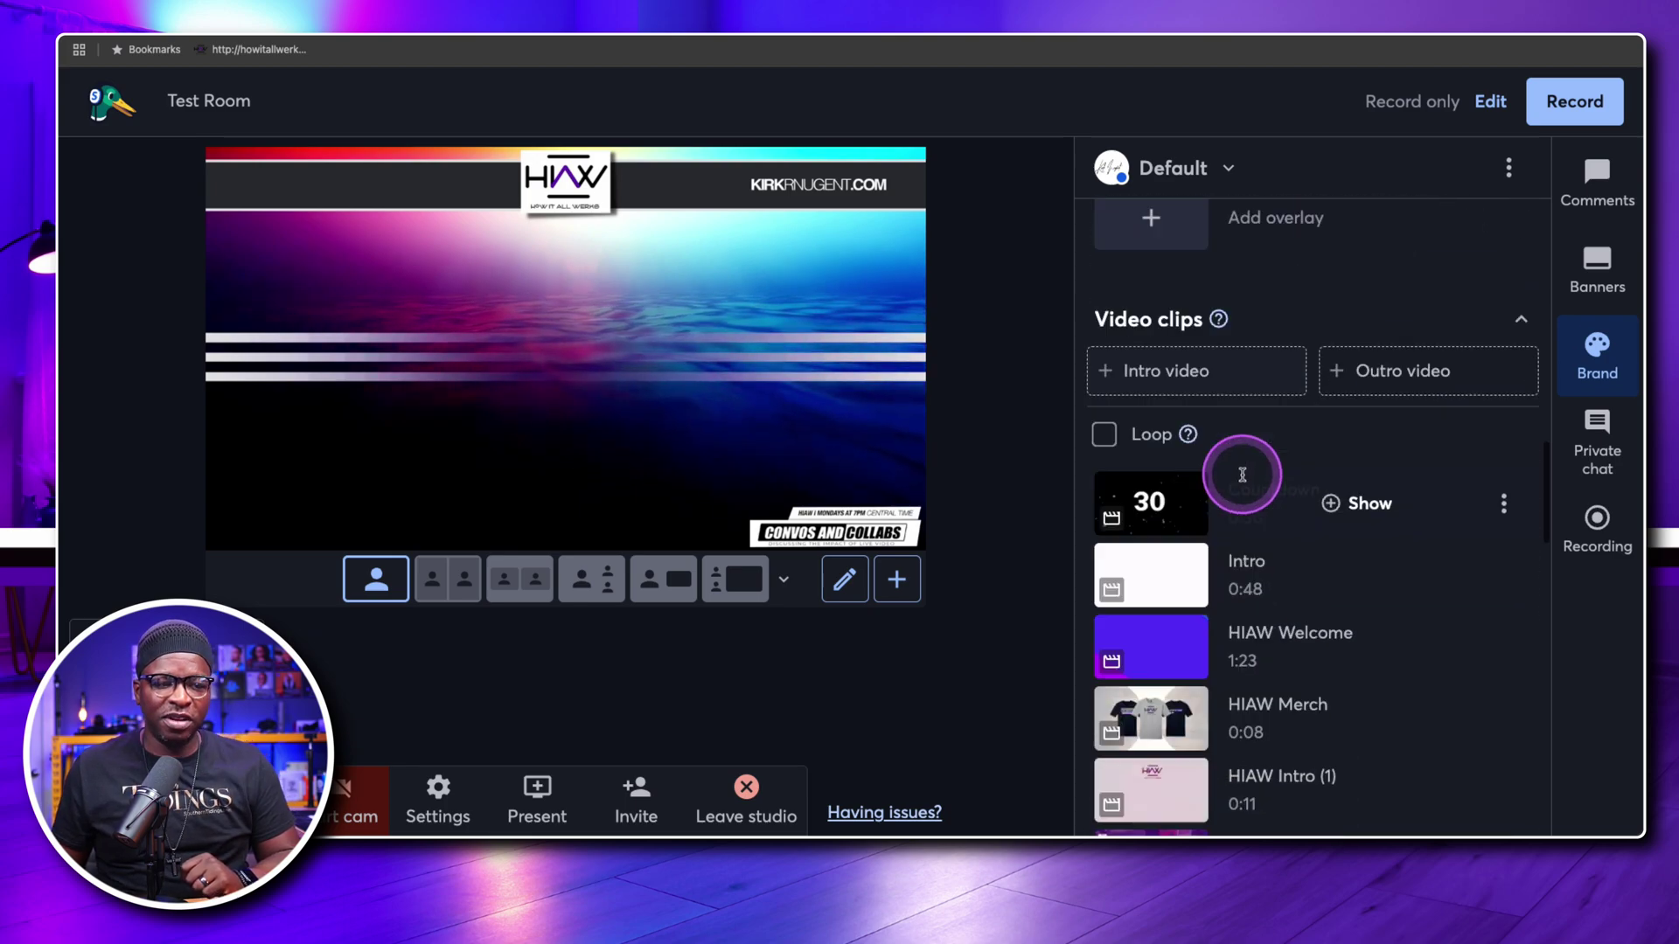
{"action": "scroll", "coordinate": [1242, 475], "scroll_direction": "down", "scroll_amount": 10}
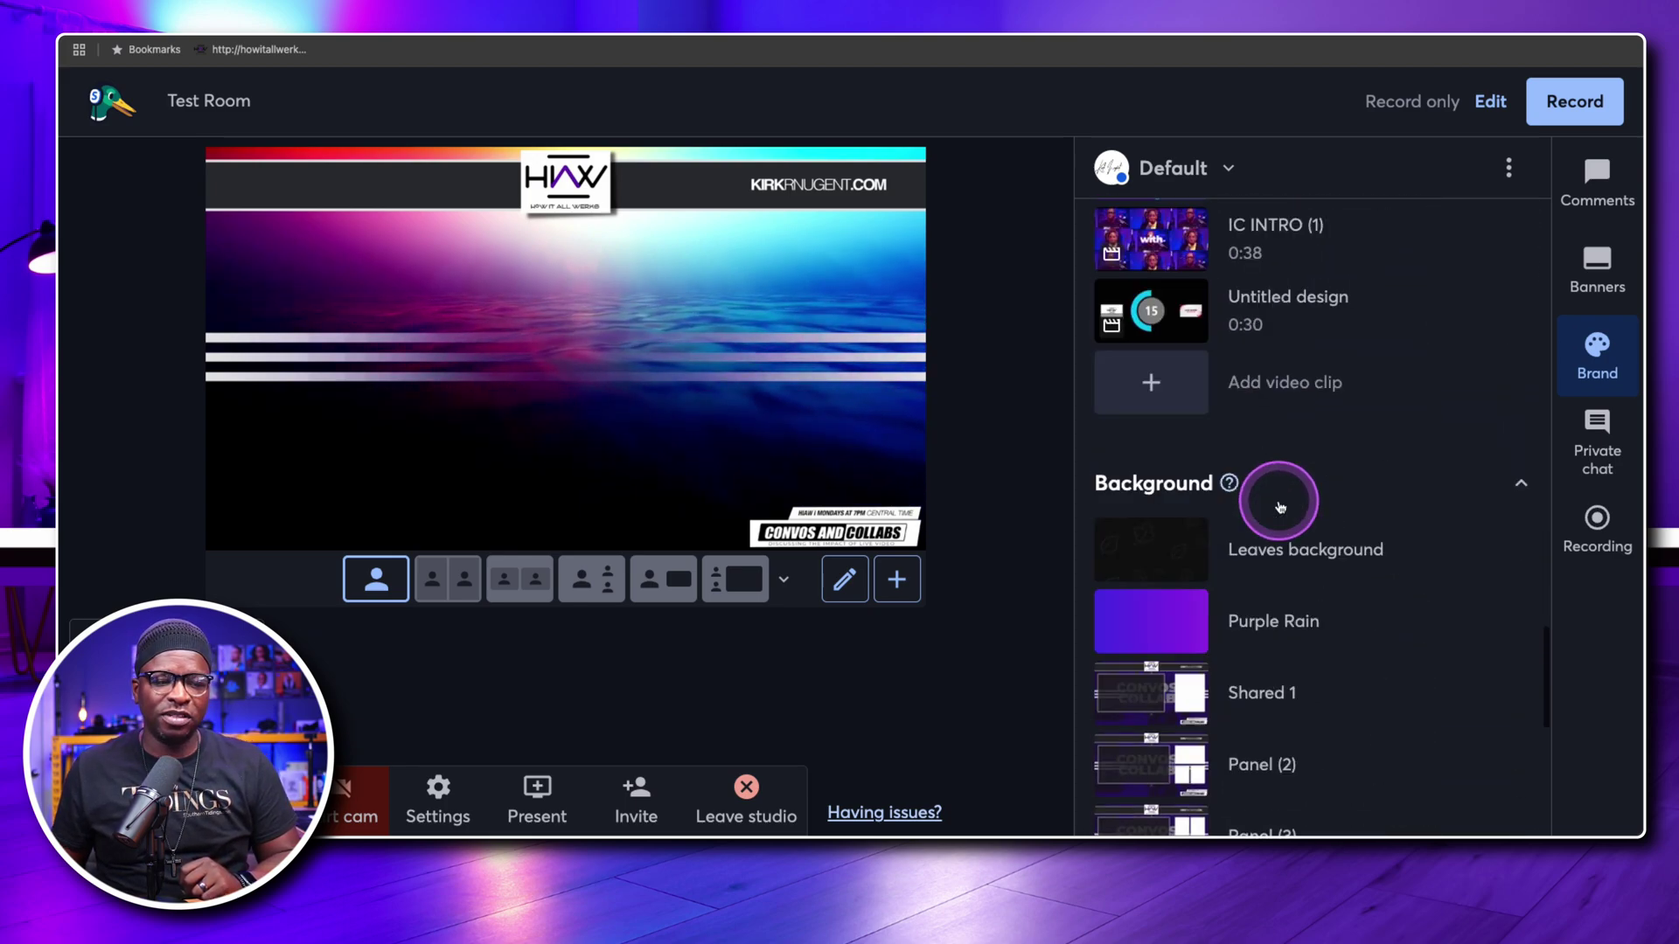
{"action": "scroll", "coordinate": [1280, 507], "scroll_direction": "down", "scroll_amount": 6}
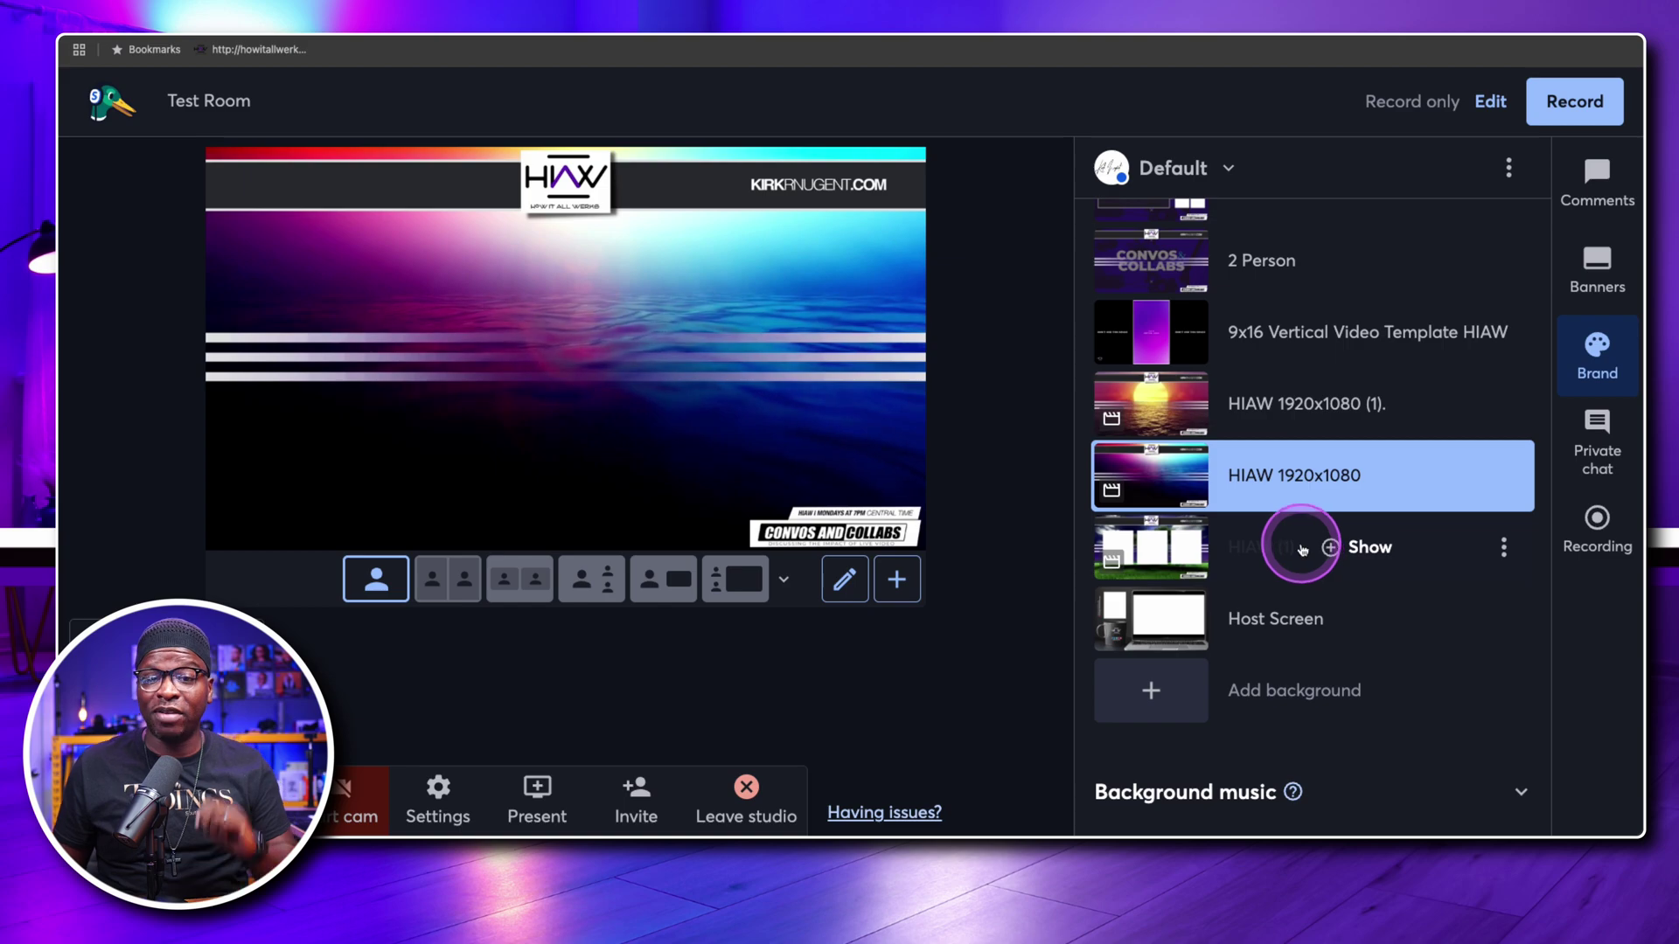
{"action": "scroll", "coordinate": [1301, 547], "scroll_direction": "up", "scroll_amount": 20}
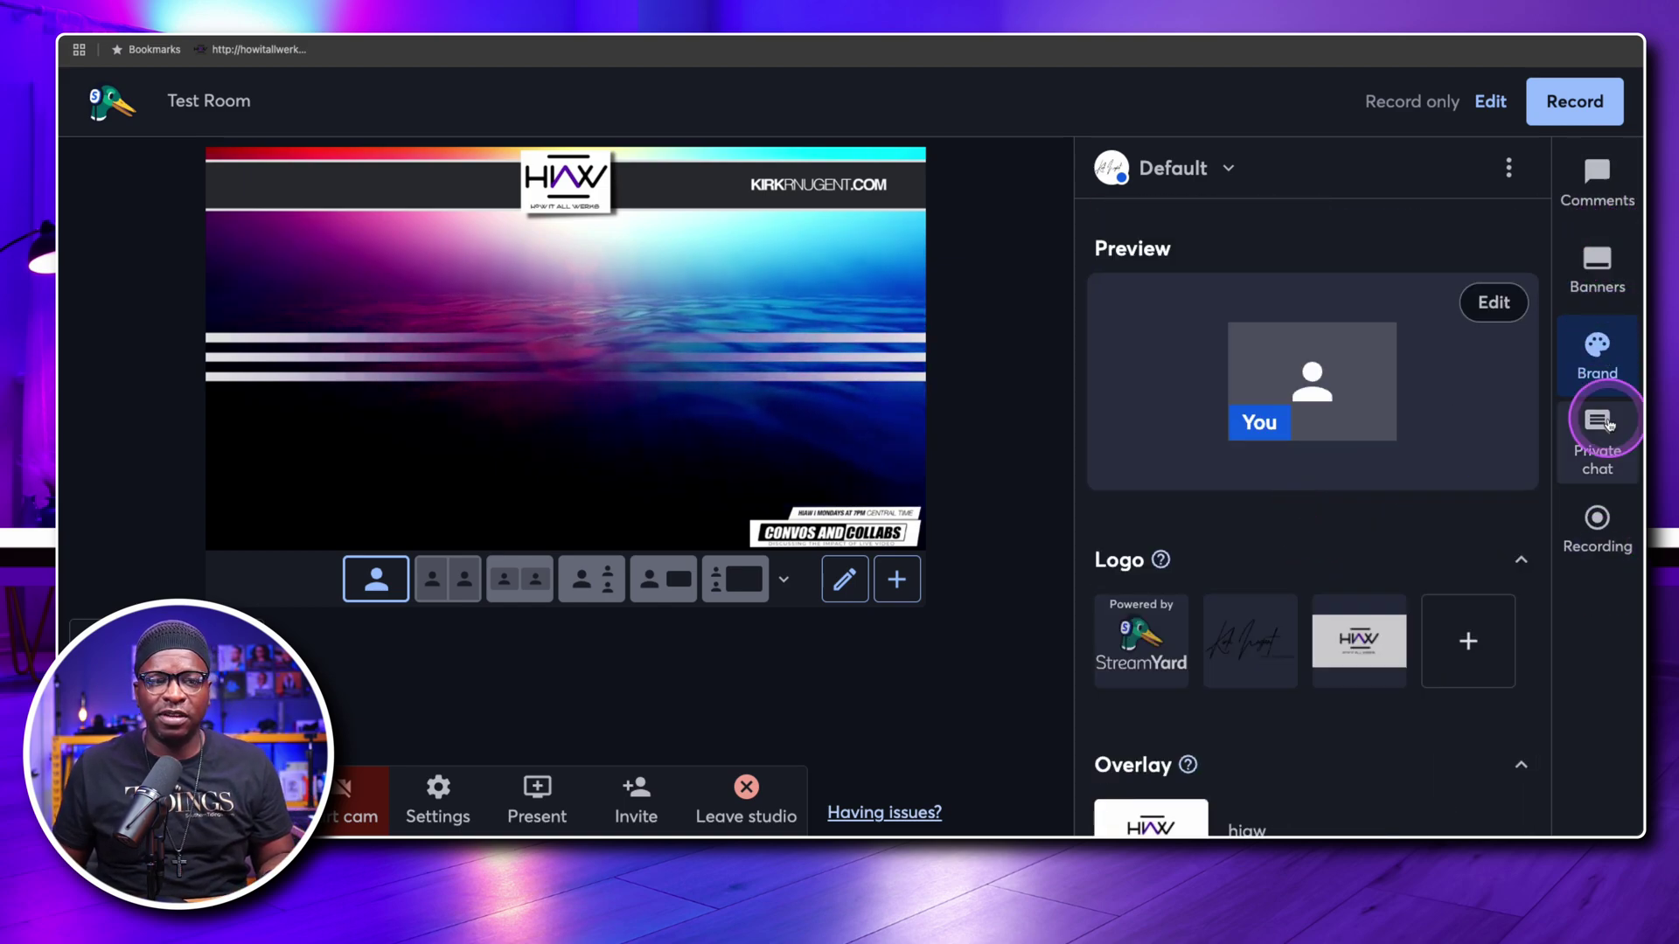
Cycle through the sidebar panels and settle on the Brand panel for the Default brand.
{"action": "left_click", "coordinate": [1595, 179]}
{"action": "left_click", "coordinate": [1602, 297]}
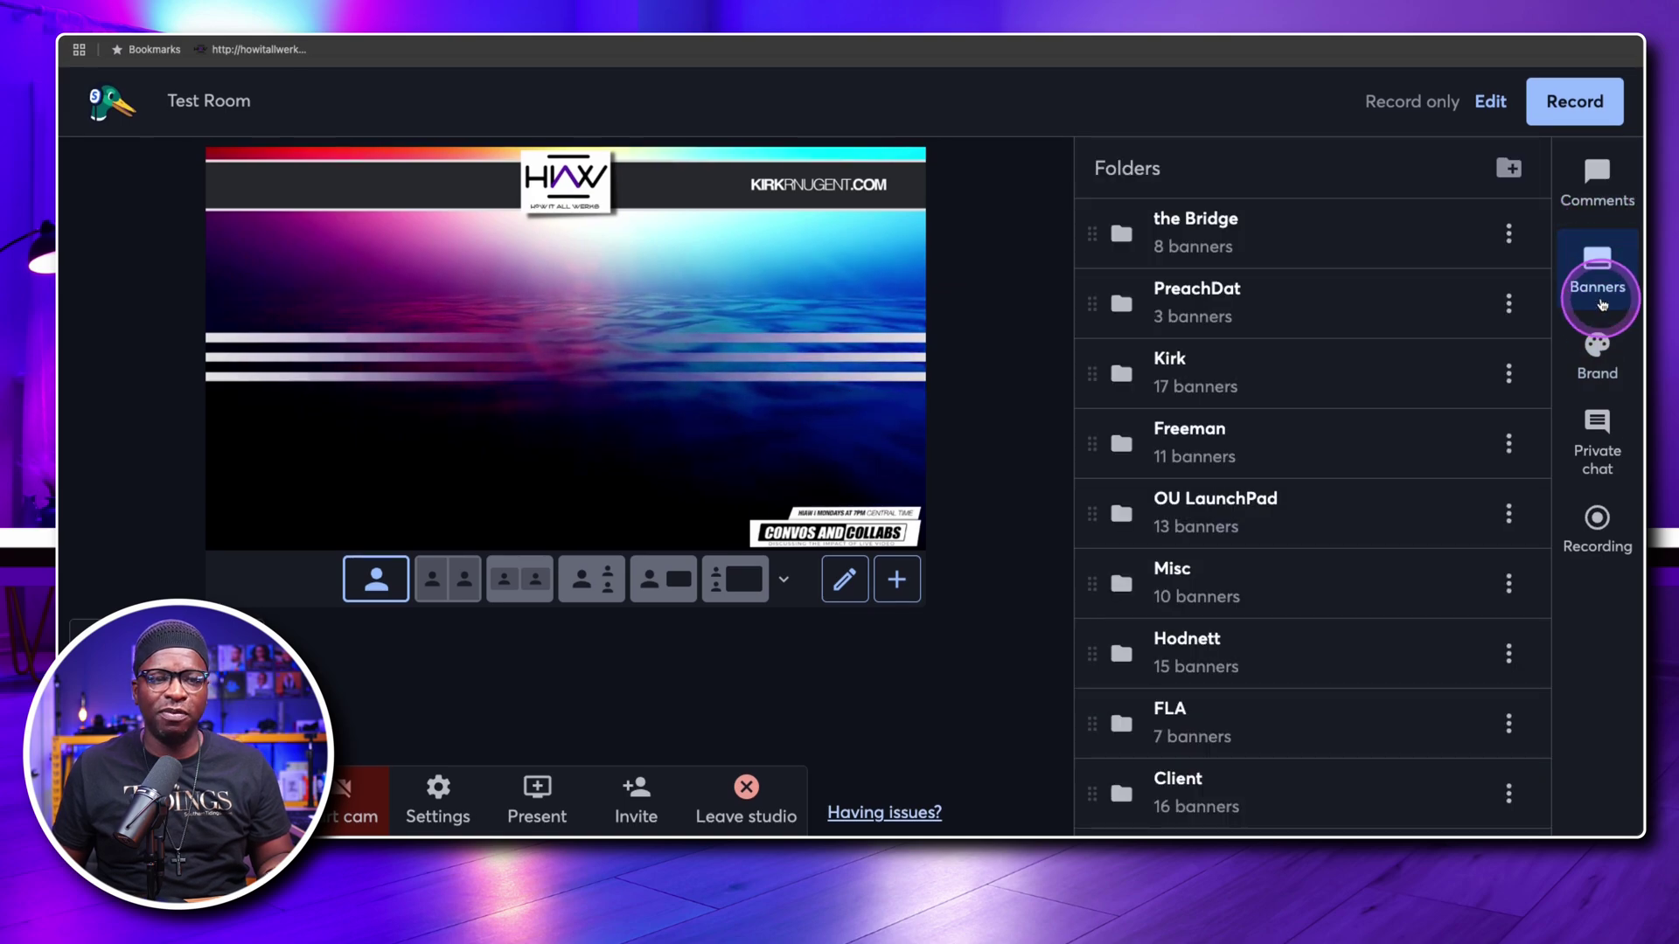
{"action": "left_click", "coordinate": [1596, 450]}
{"action": "left_click", "coordinate": [1595, 523]}
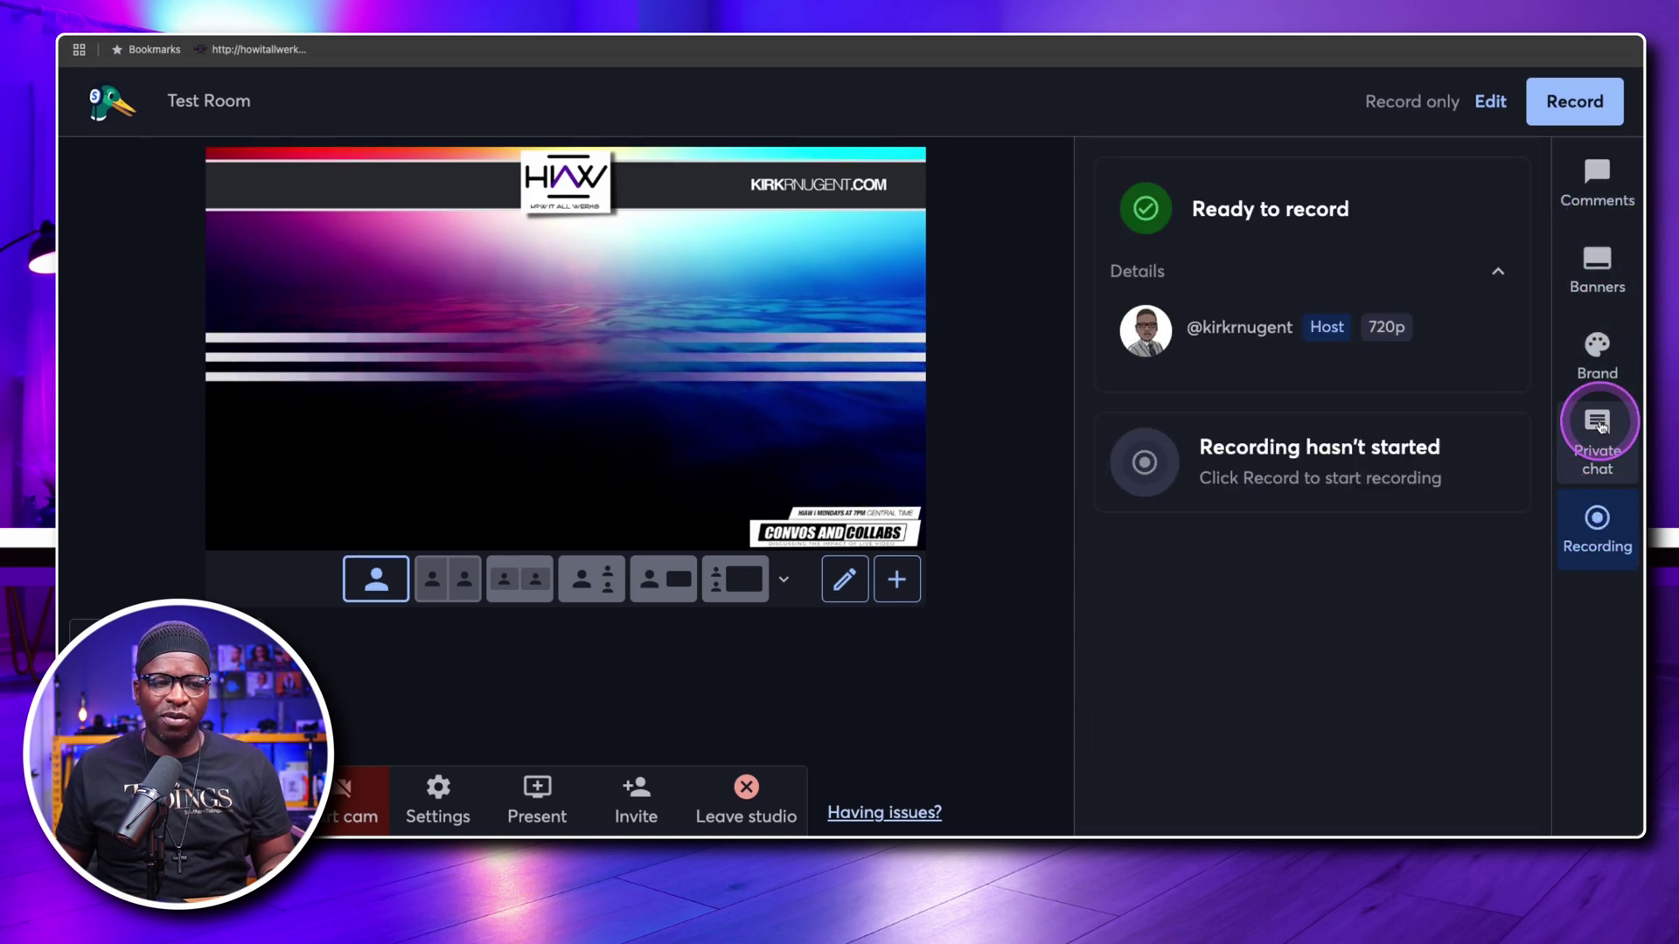
{"action": "left_click", "coordinate": [1598, 350]}
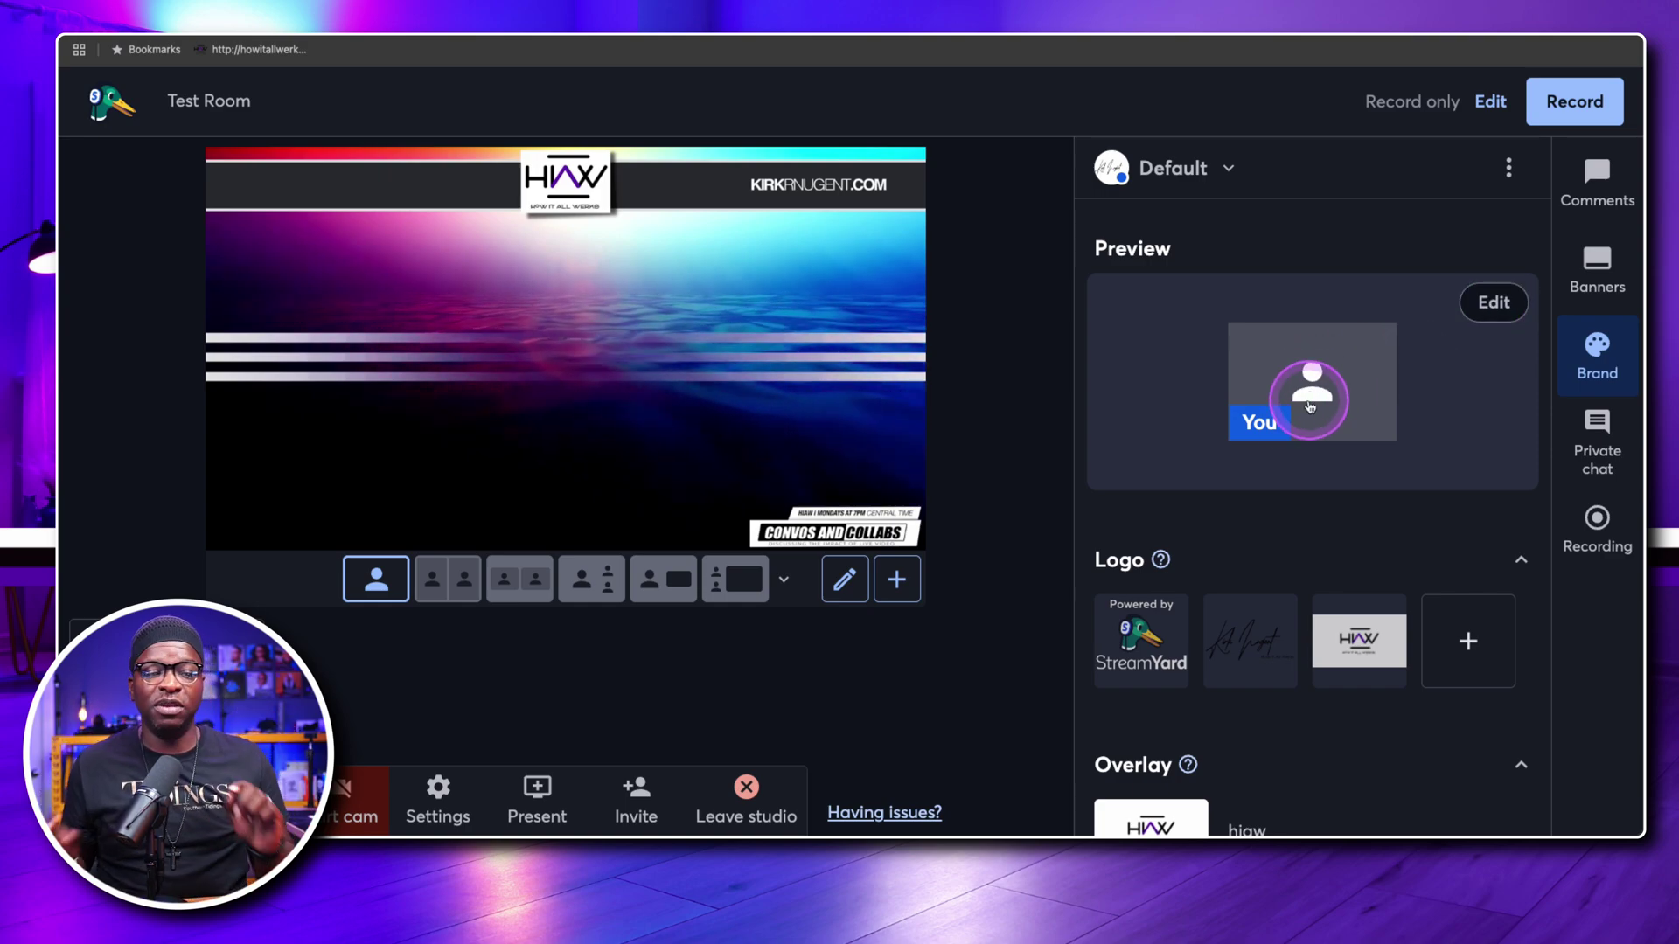
Open the brand editor and compare the purple Bubble and blue Block presets.
{"action": "left_click", "coordinate": [1480, 317]}
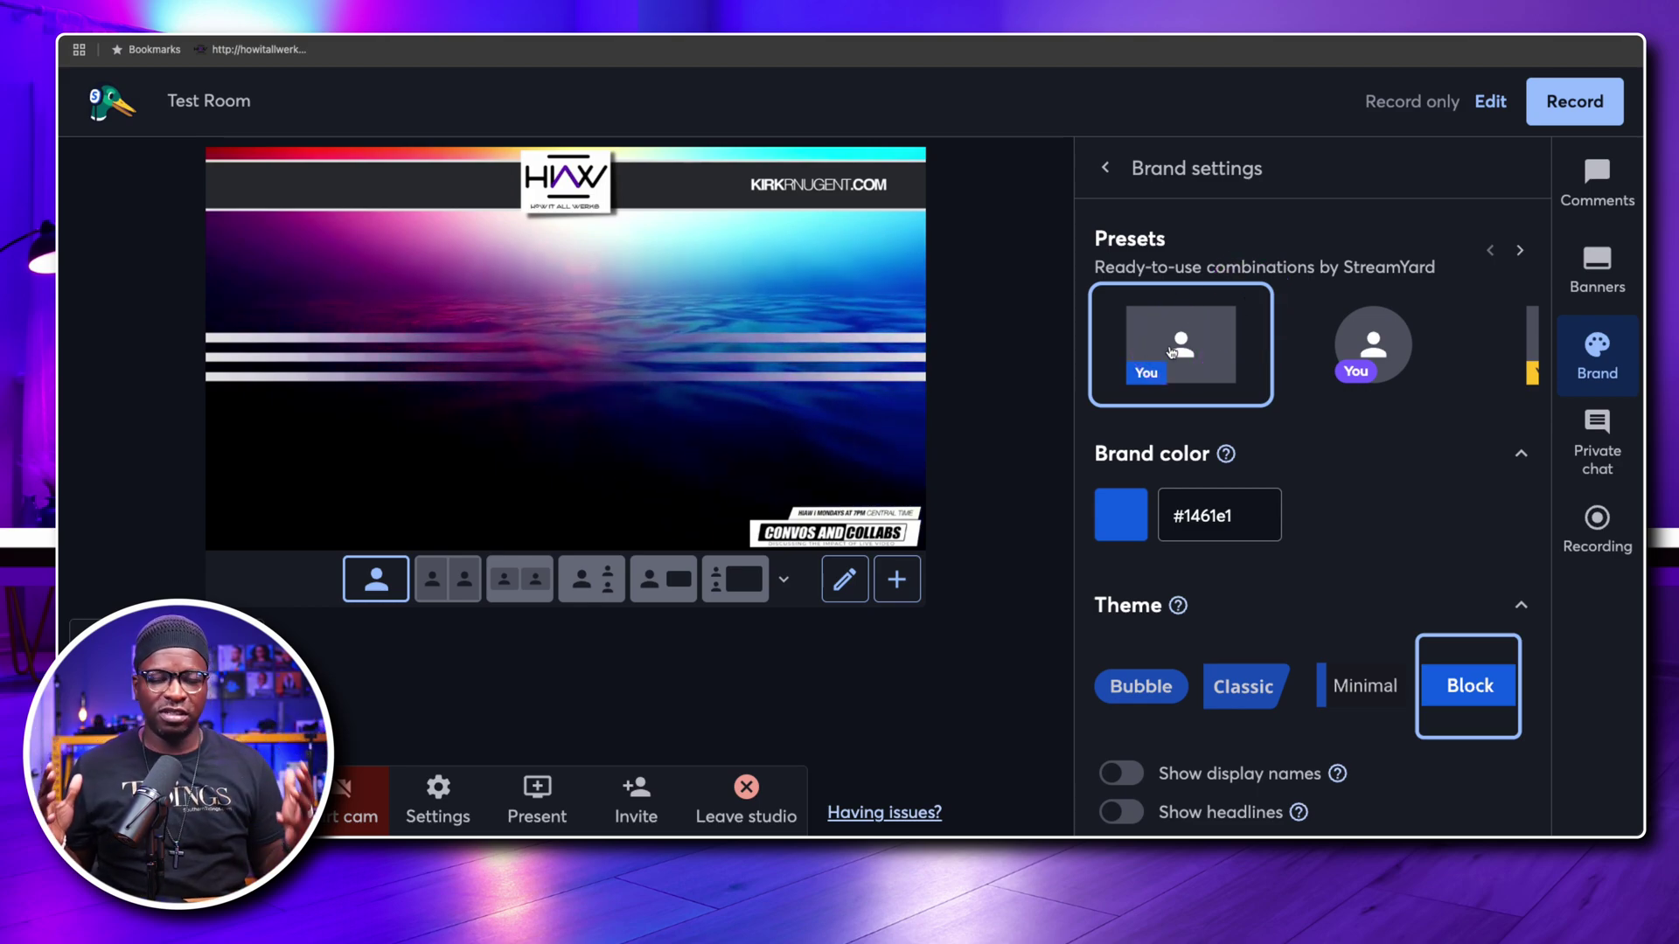
{"action": "left_click", "coordinate": [1345, 362]}
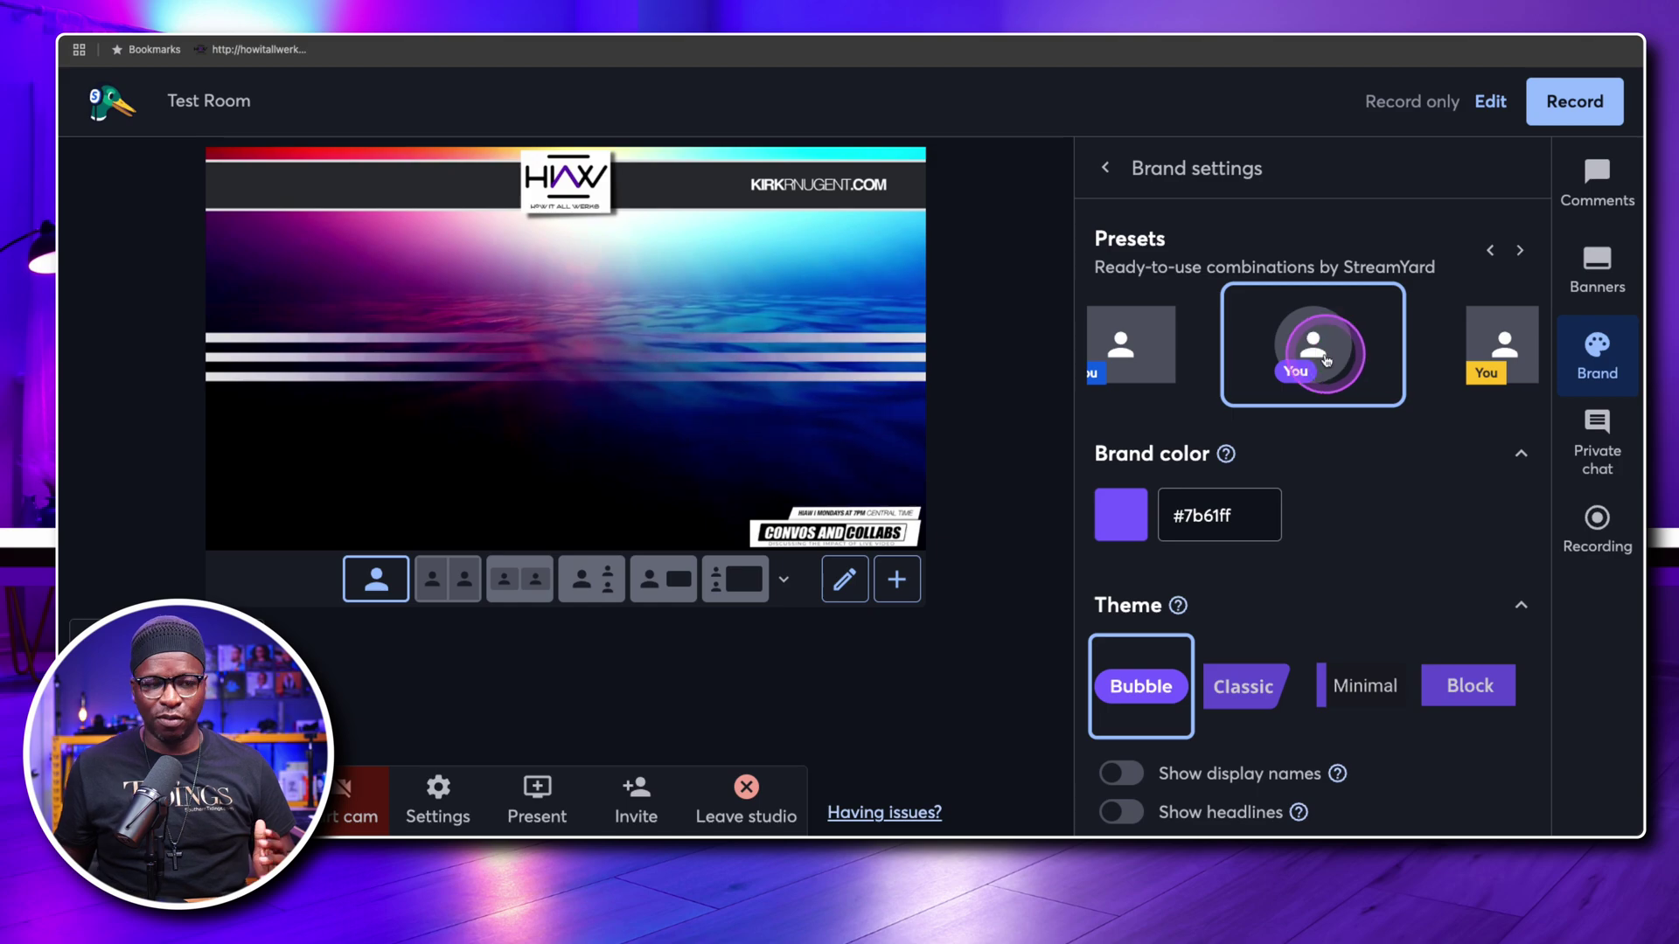
{"action": "left_click", "coordinate": [1134, 350]}
{"action": "left_click", "coordinate": [1353, 350]}
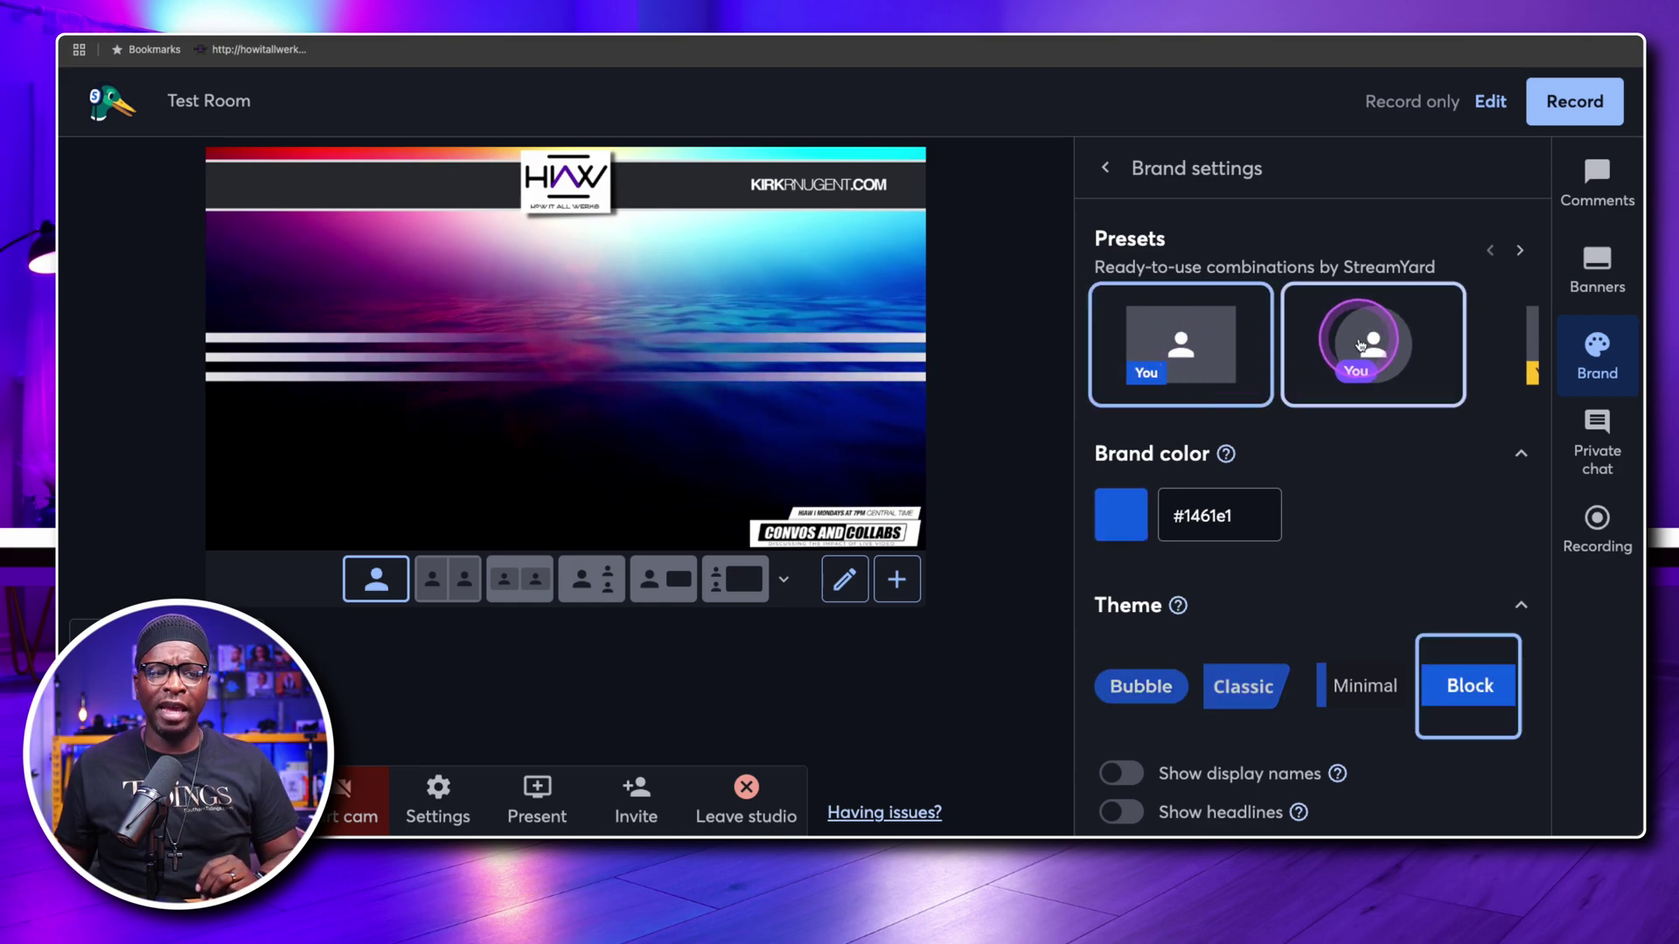
{"action": "left_click", "coordinate": [1159, 345]}
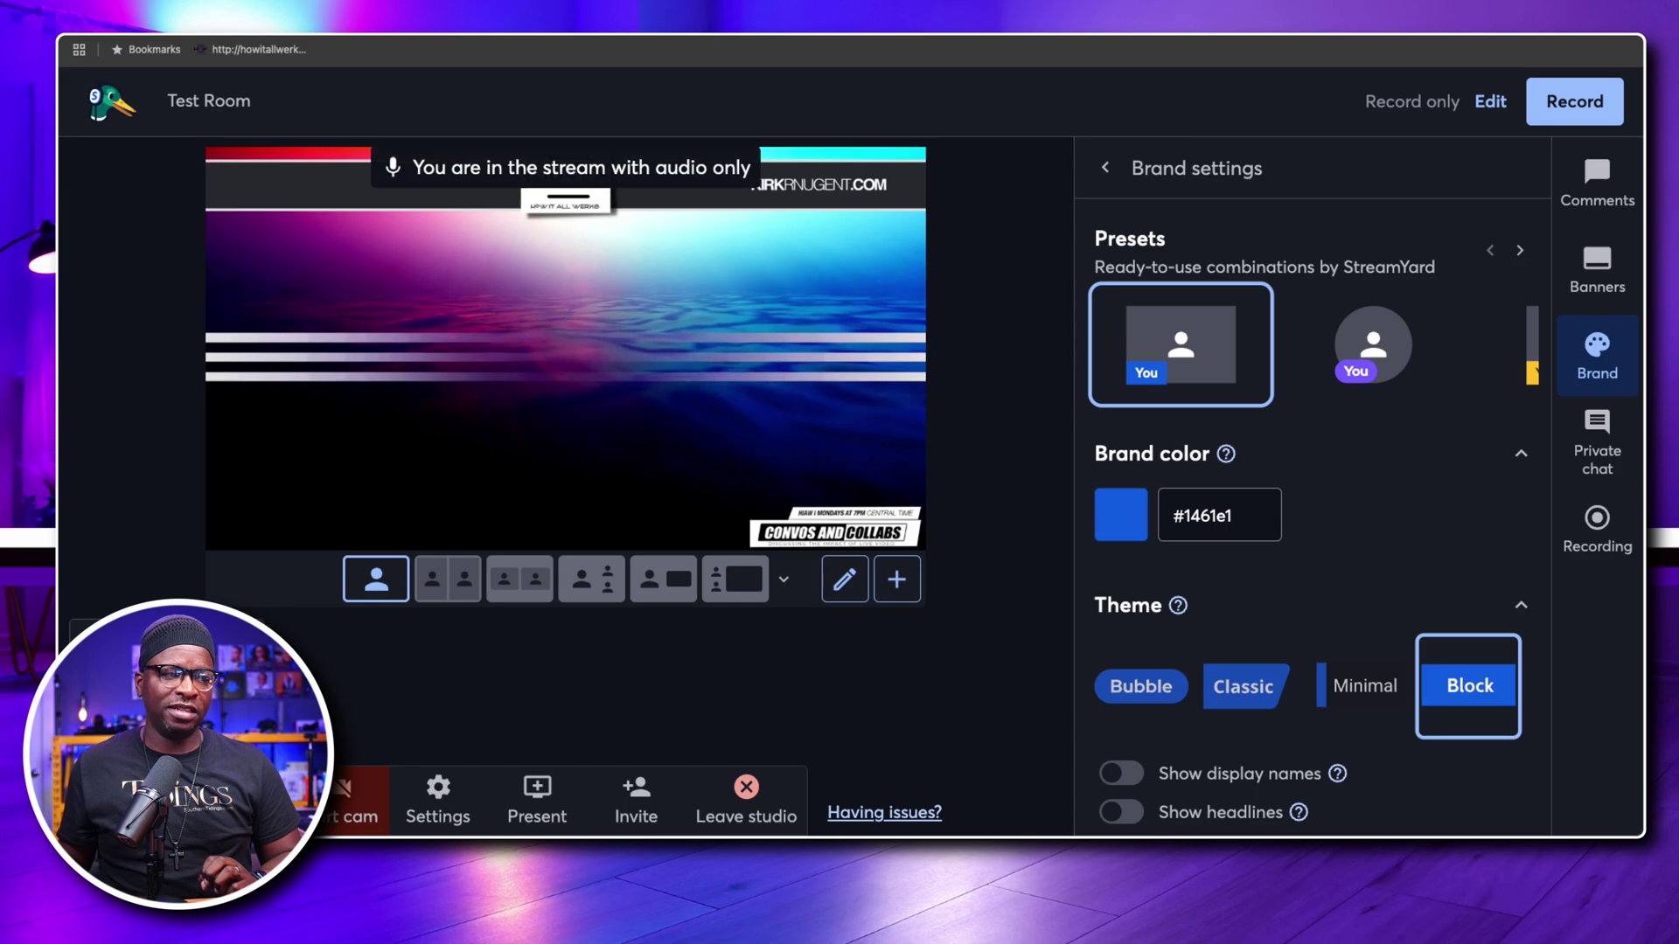
Turn on the camera and apply the purple #7b61ff Bubble preset with its circular frame.
{"action": "left_click", "coordinate": [358, 770]}
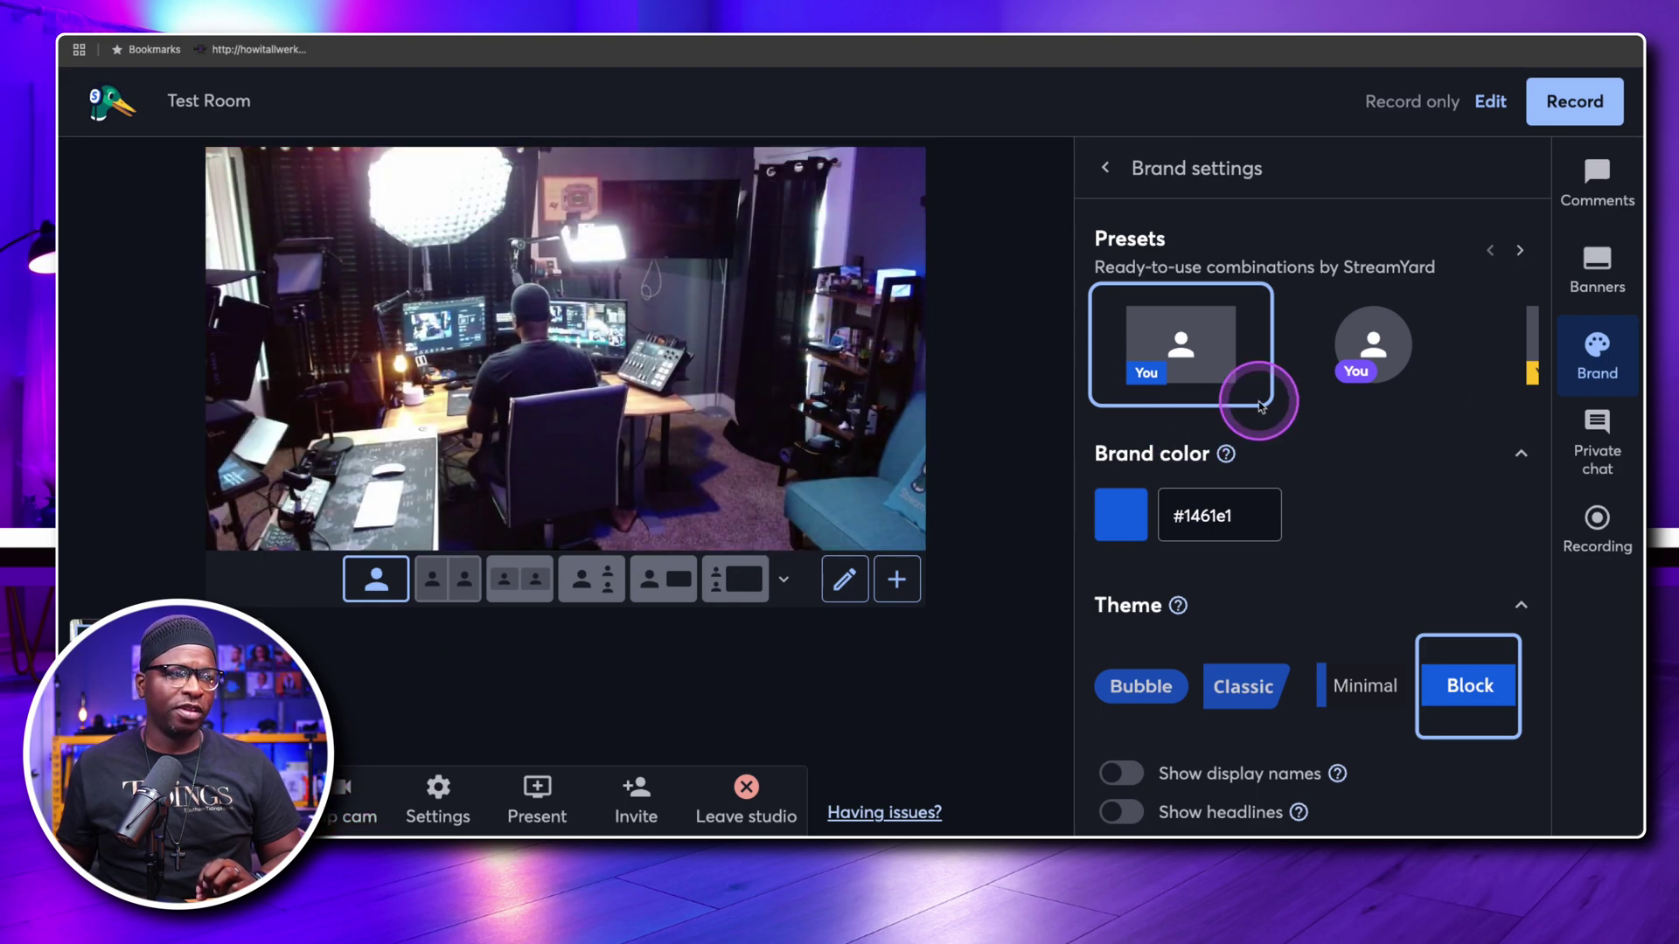
{"action": "left_click", "coordinate": [1354, 354]}
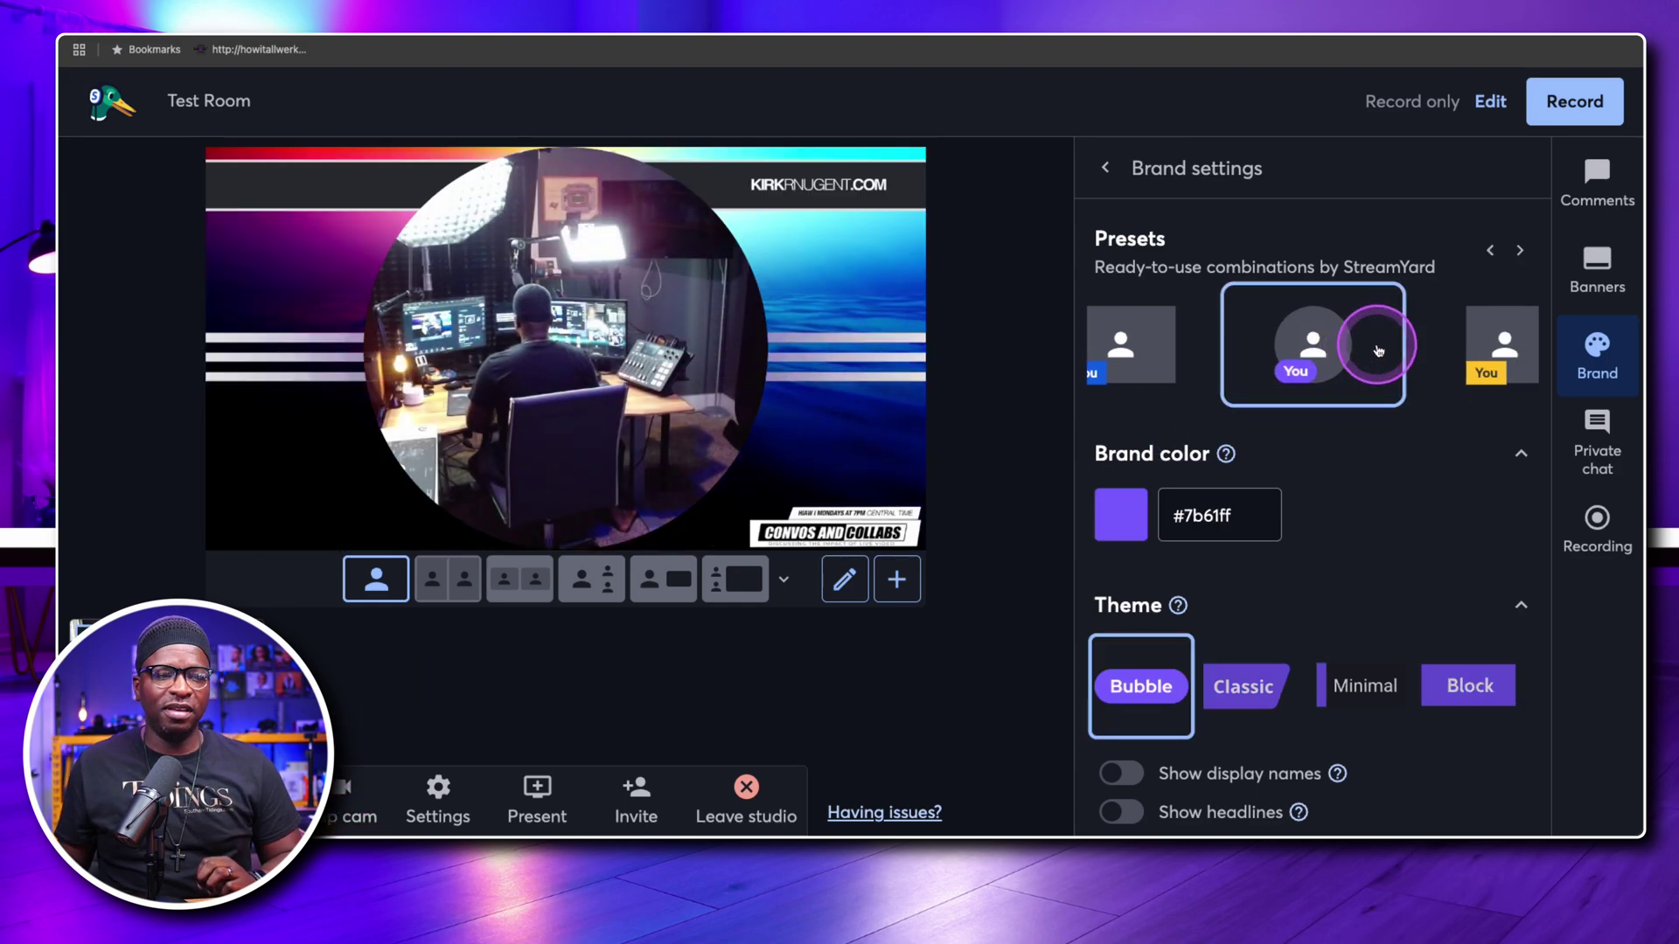
{"action": "left_click", "coordinate": [1484, 348]}
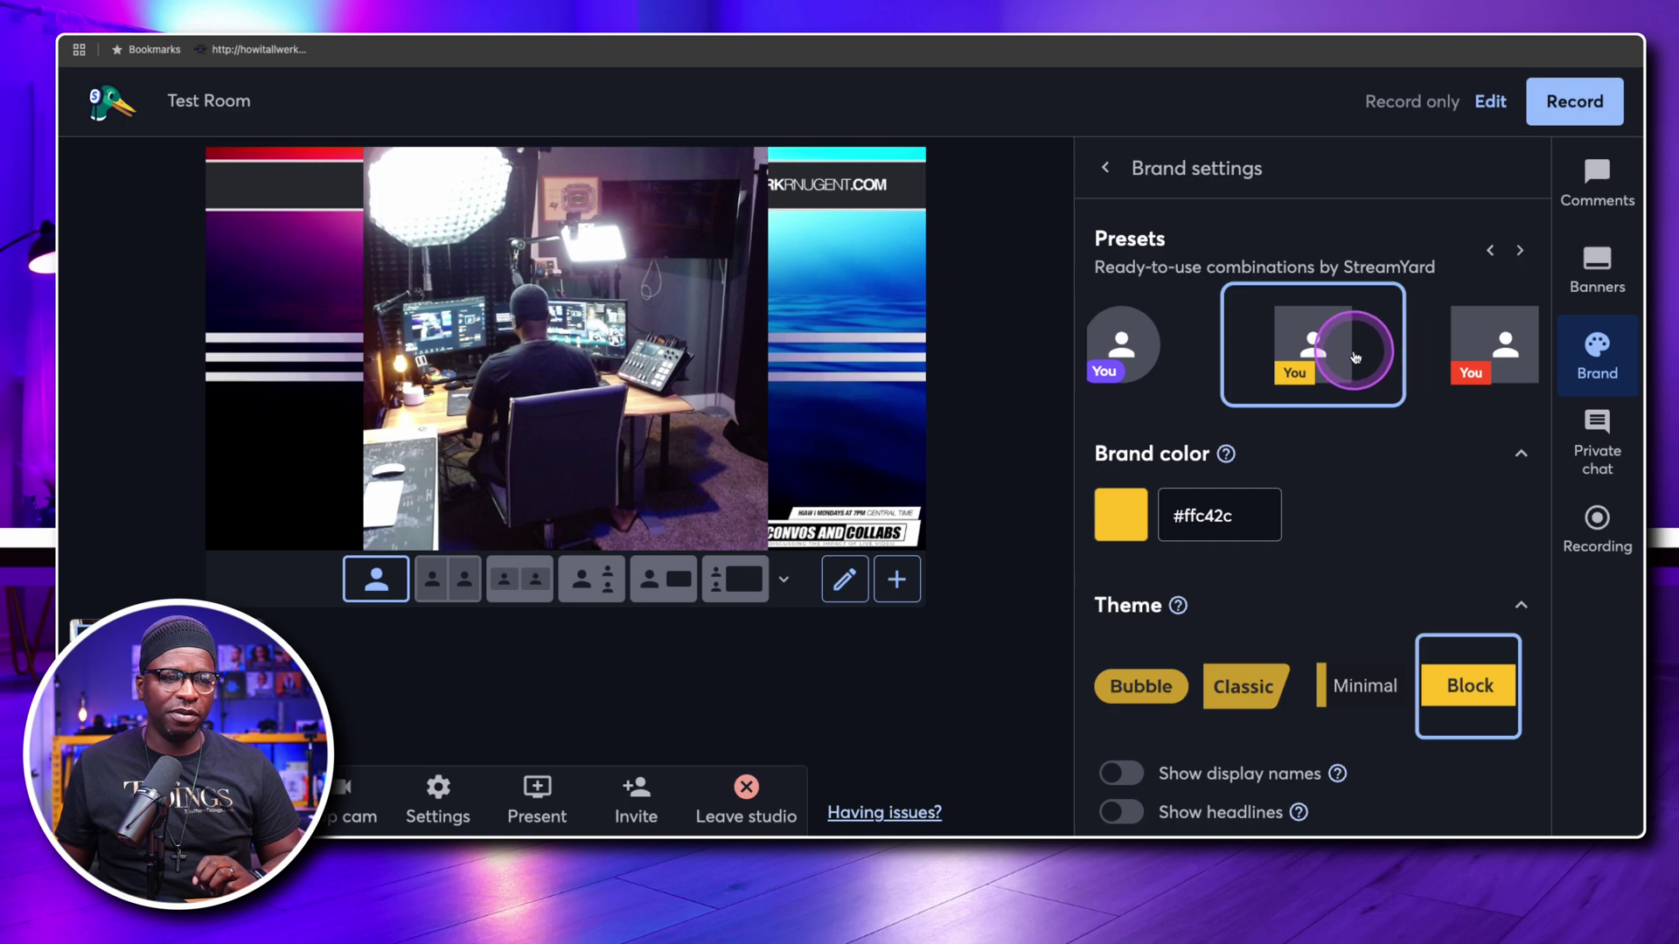
{"action": "left_click", "coordinate": [1271, 395]}
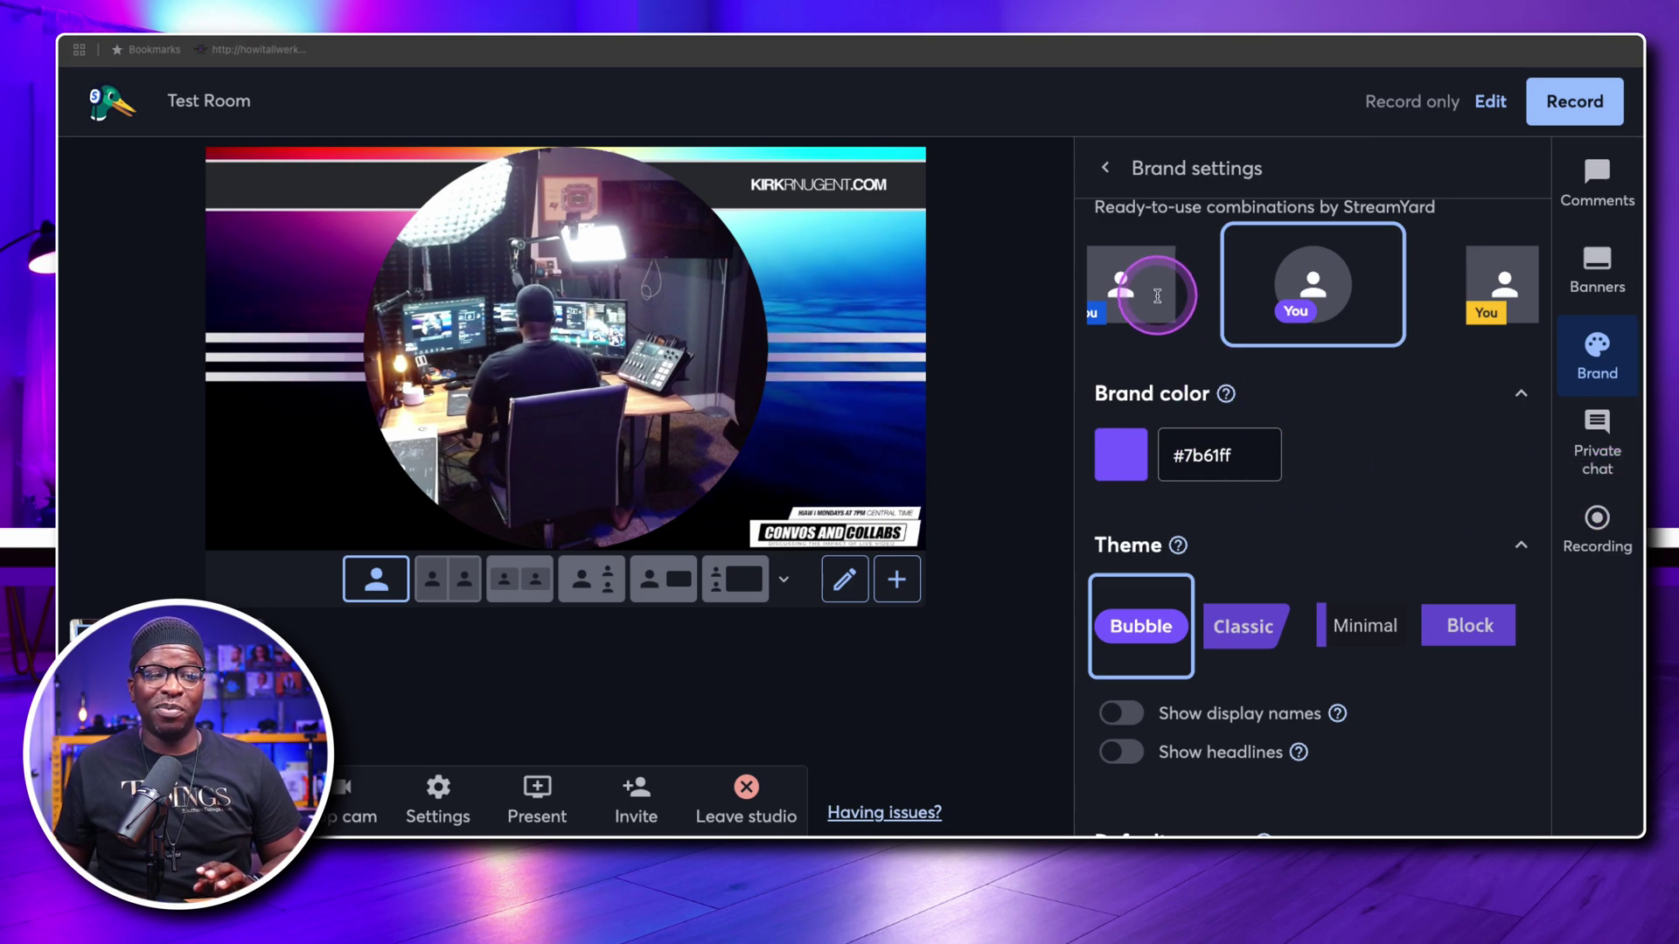
Return to the blue Block preset, select the brand-colour hex value, and show display names.
{"action": "left_click", "coordinate": [1232, 453]}
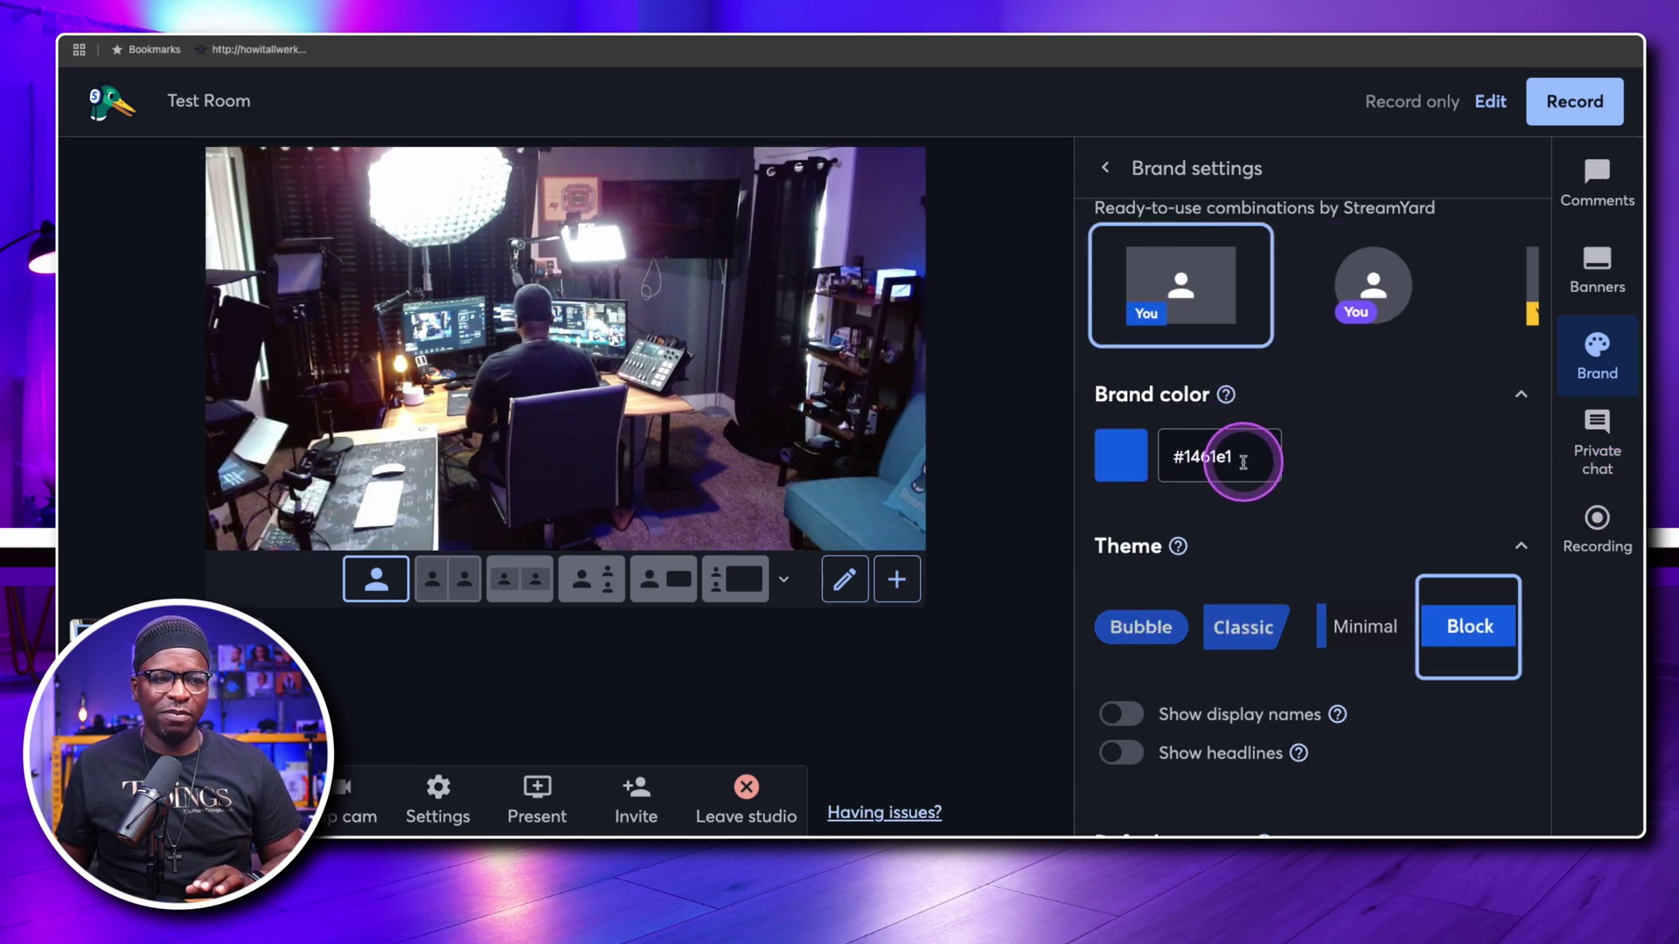
{"action": "left_click_drag", "start_coordinate": [1242, 461], "coordinate": [1183, 454]}
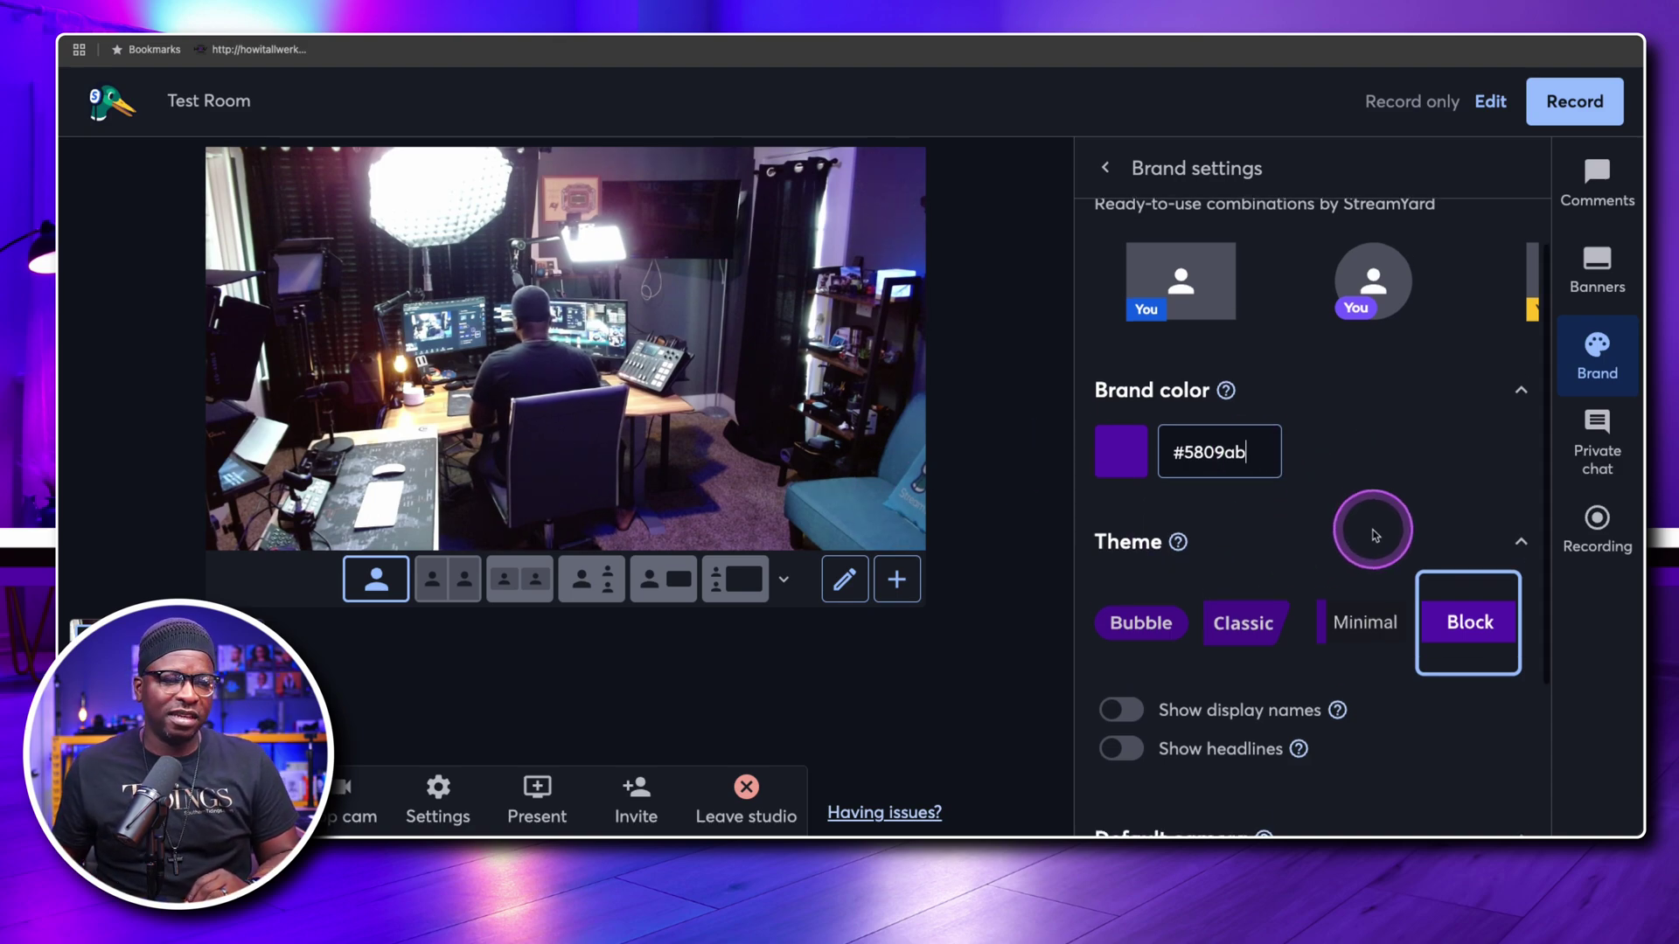
{"action": "scroll", "coordinate": [1368, 517], "scroll_direction": "down", "scroll_amount": 1}
{"action": "left_click", "coordinate": [1133, 676]}
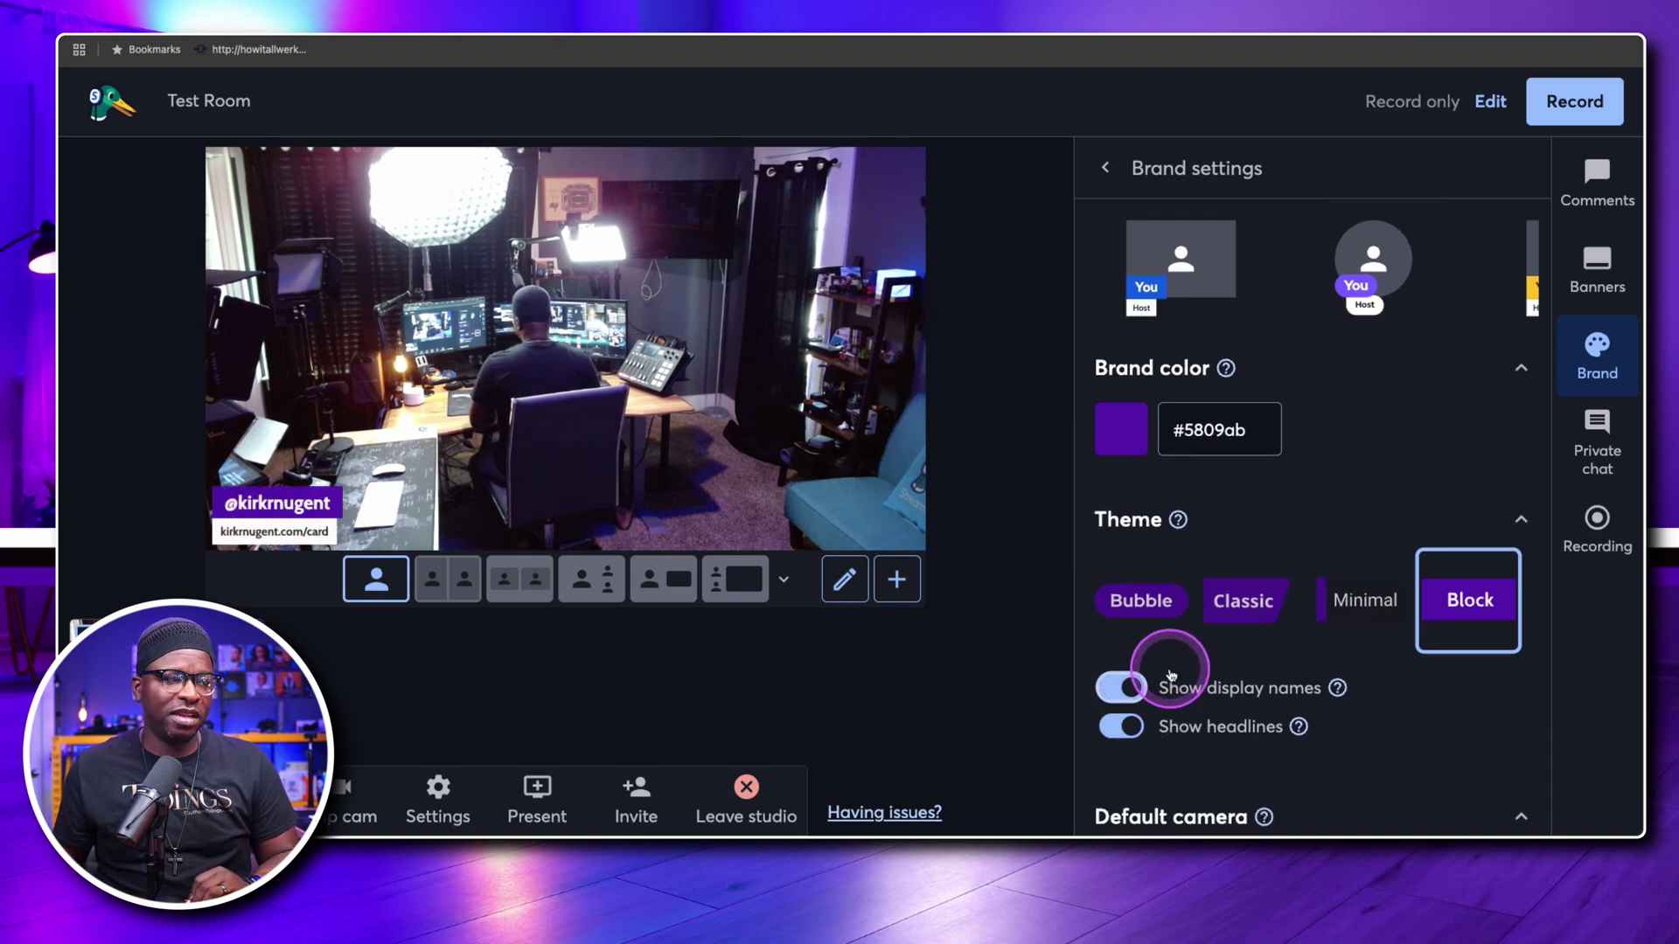
Try the purple, yellow, red and blue presets, finishing on the purple #7b61ff Bubble preset.
{"action": "left_click", "coordinate": [1351, 260]}
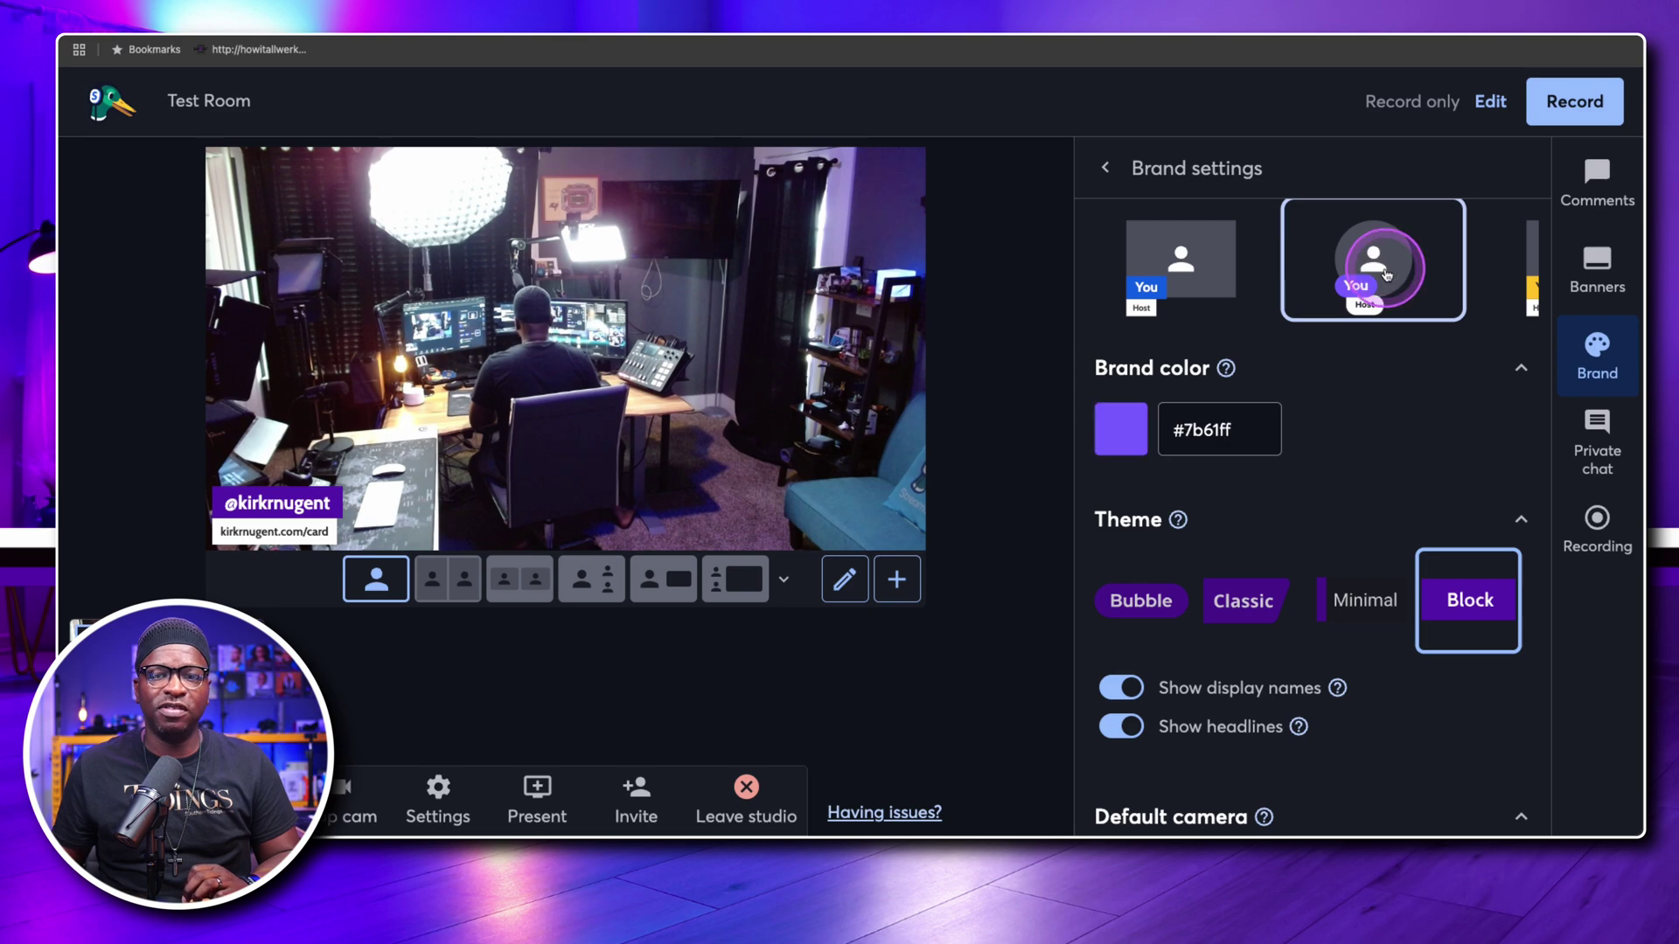
{"action": "left_click", "coordinate": [1494, 267]}
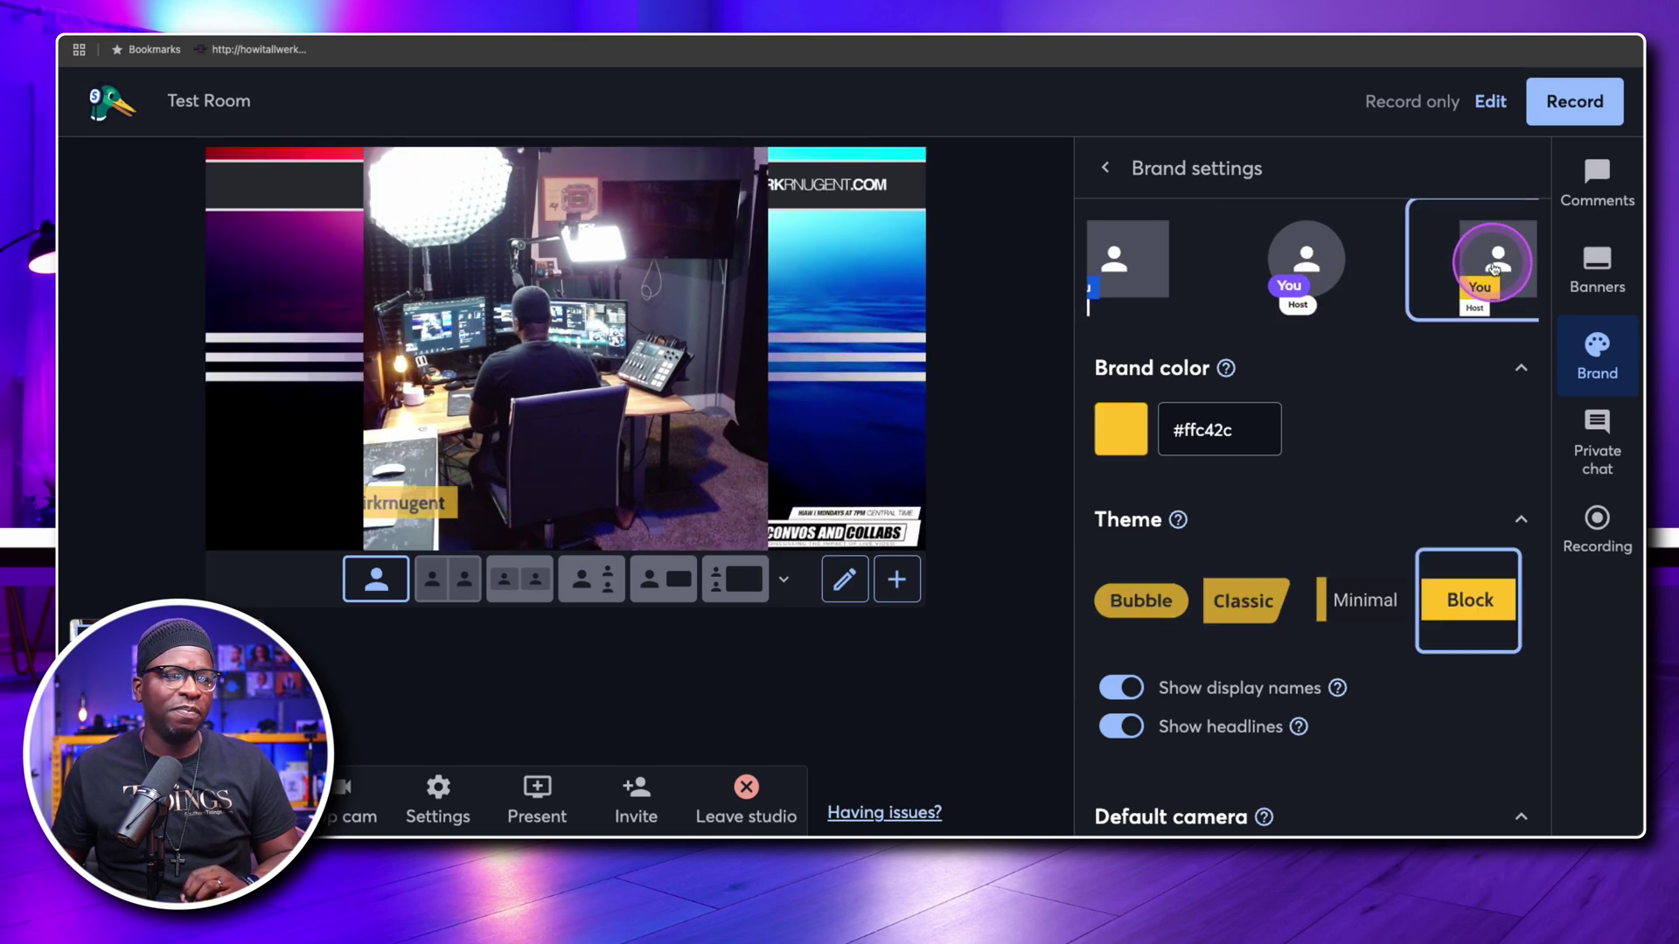
{"action": "left_click", "coordinate": [1494, 266]}
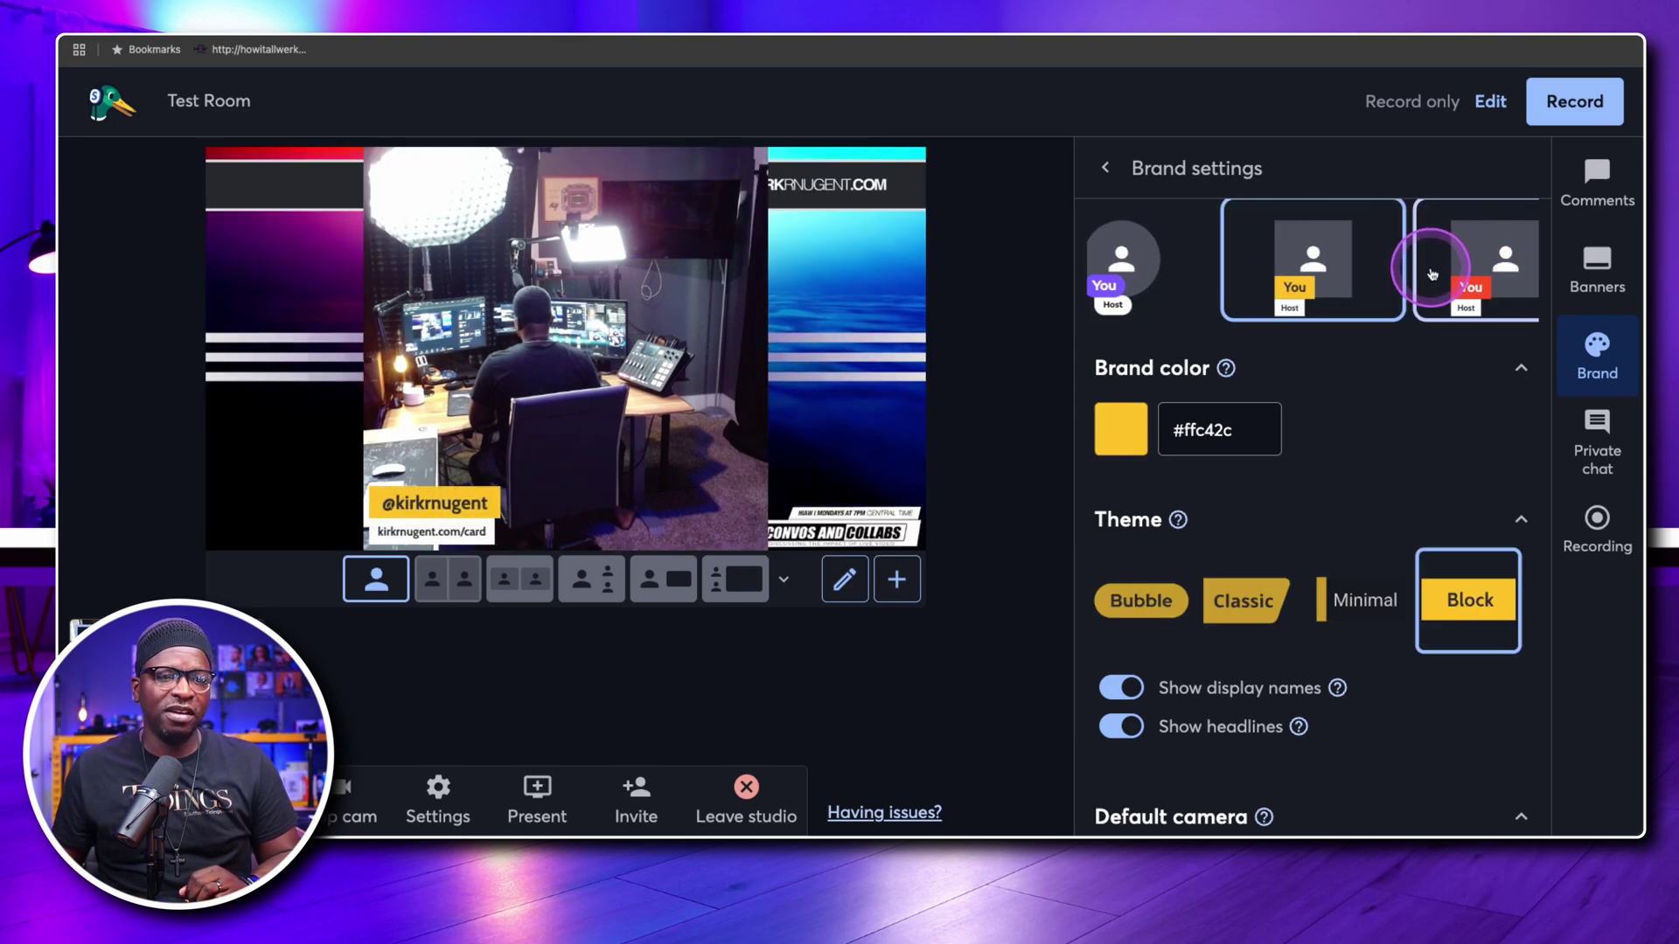
{"action": "left_click", "coordinate": [1501, 260]}
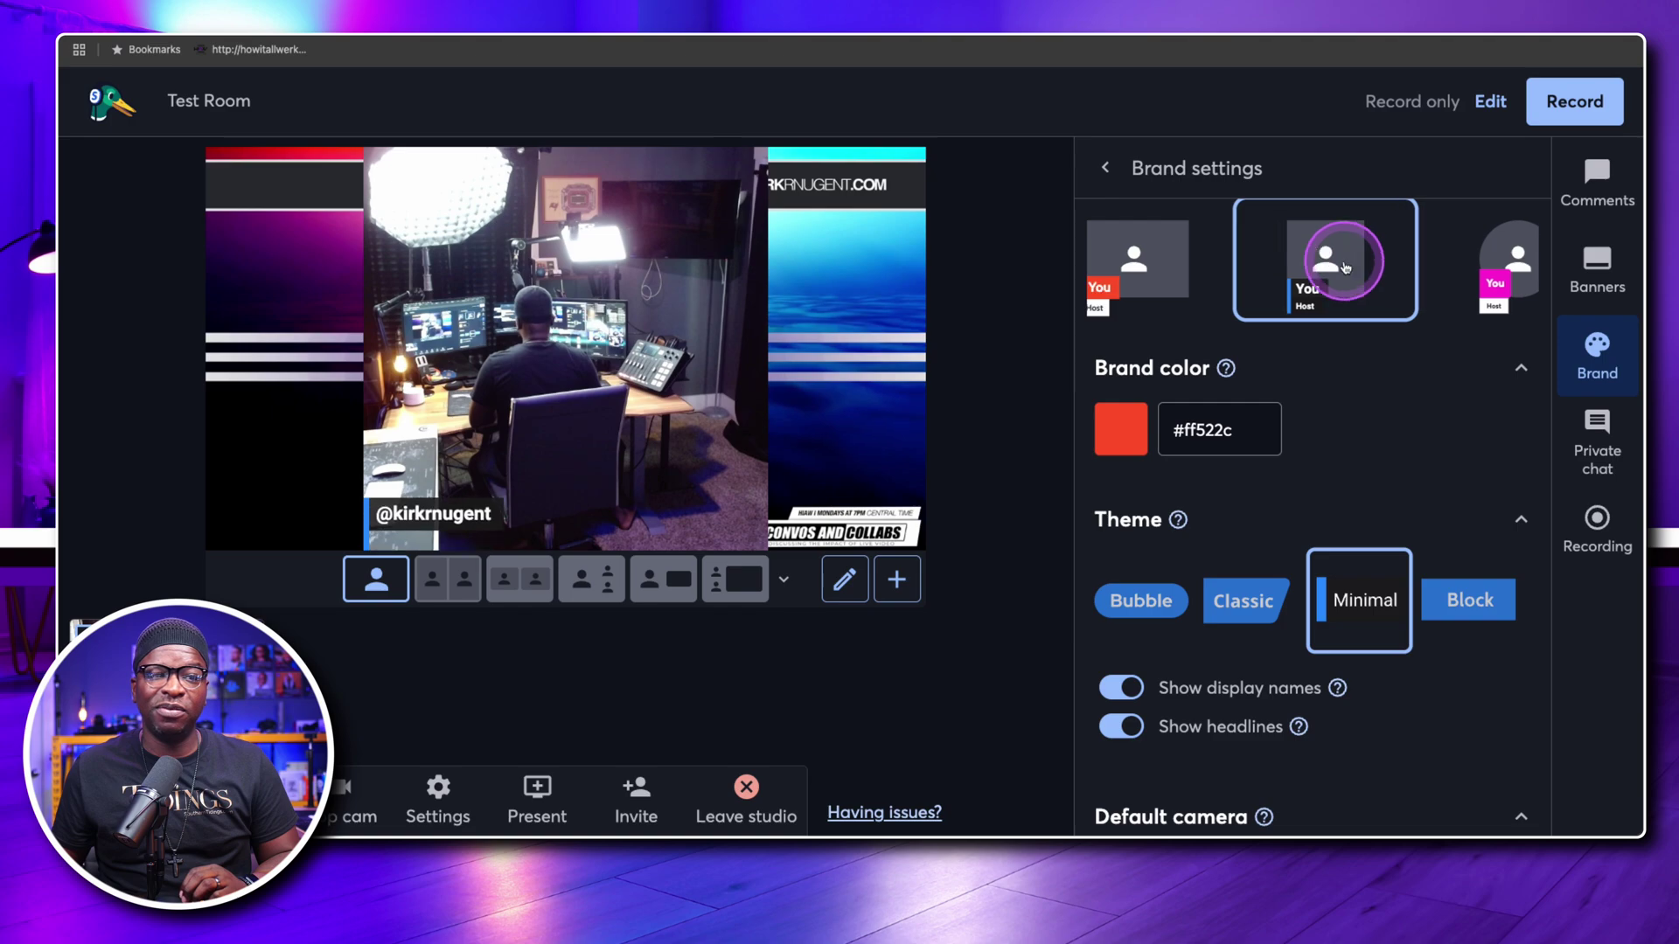
{"action": "left_click", "coordinate": [1182, 262]}
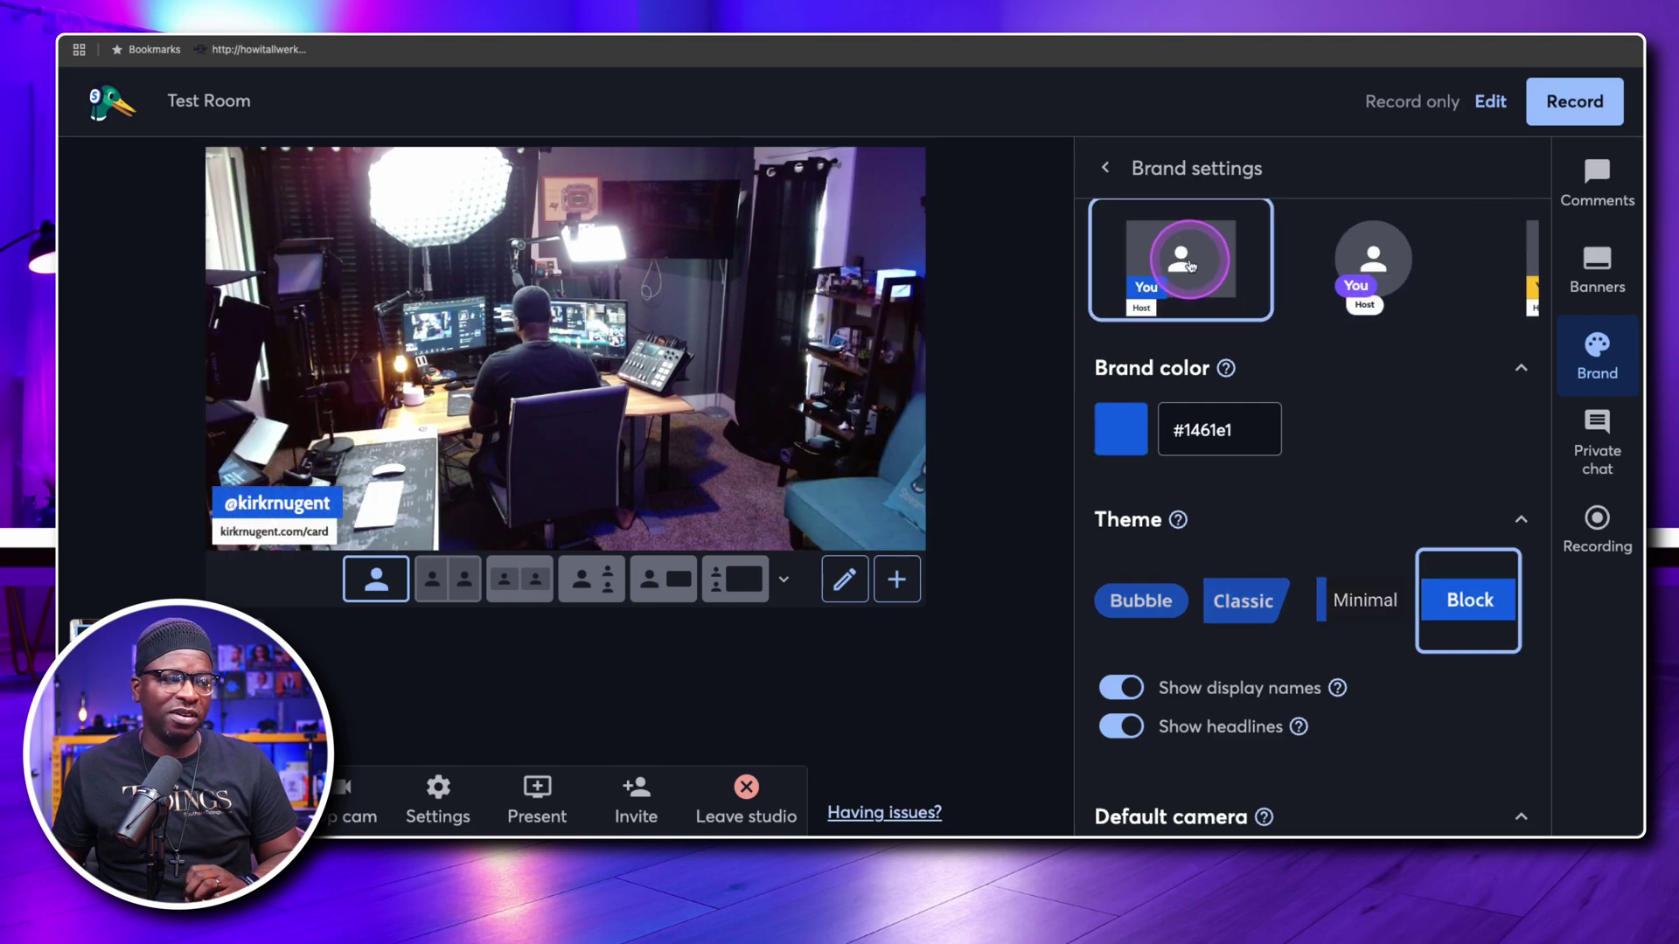
{"action": "left_click", "coordinate": [1354, 287]}
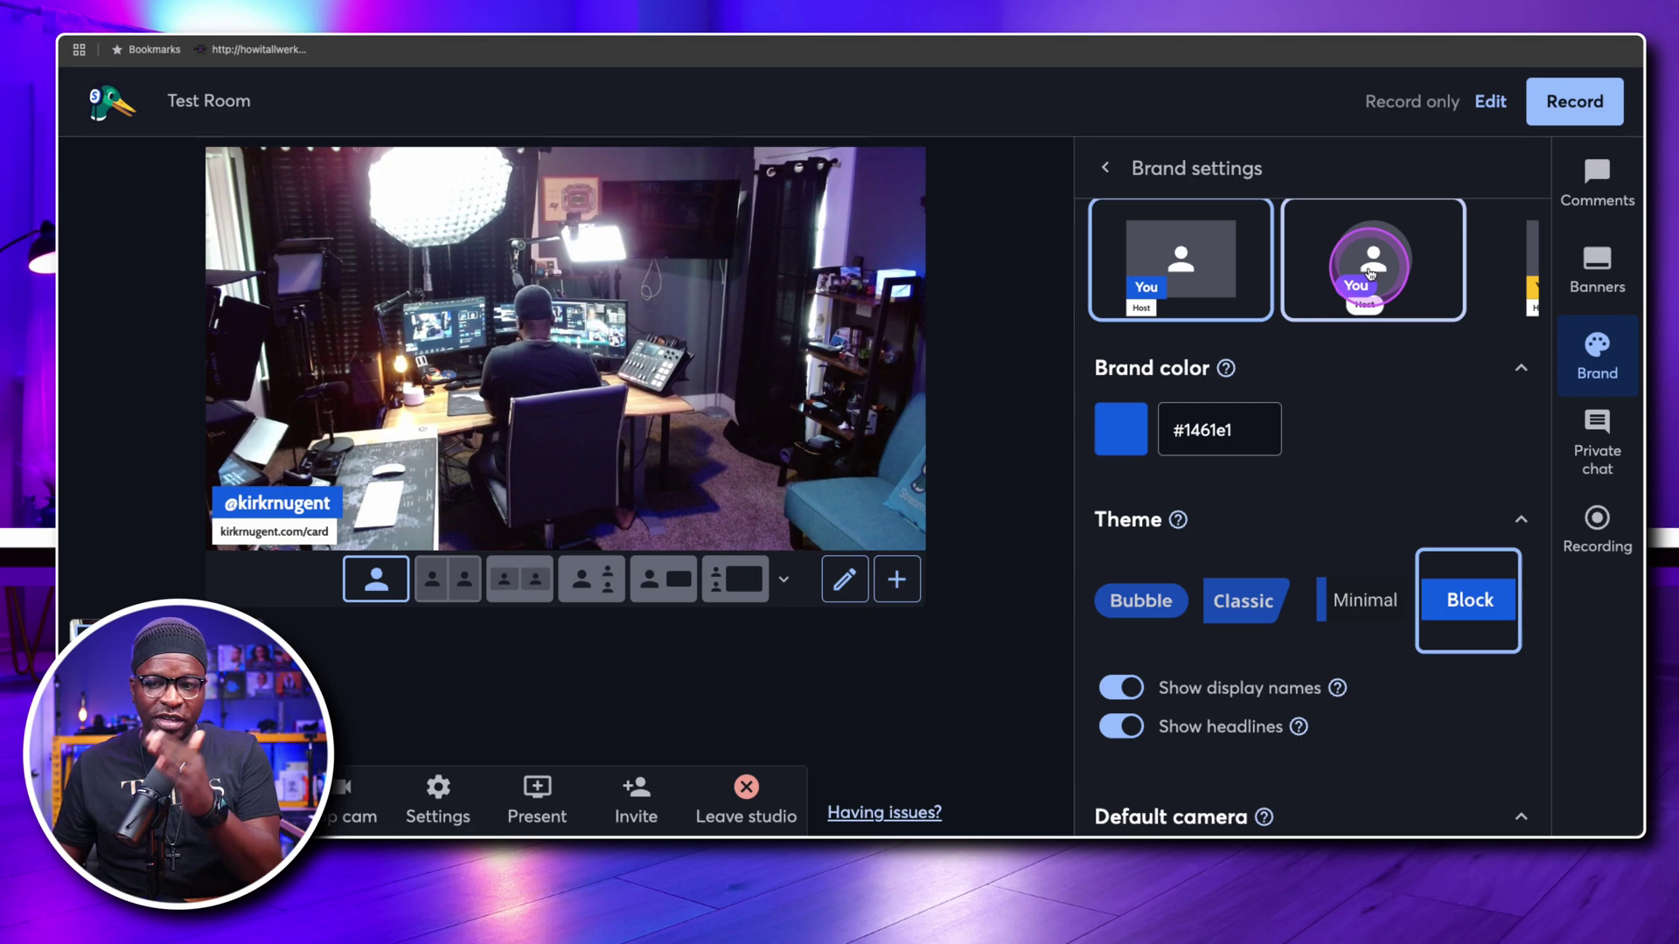
{"action": "left_click", "coordinate": [1189, 254]}
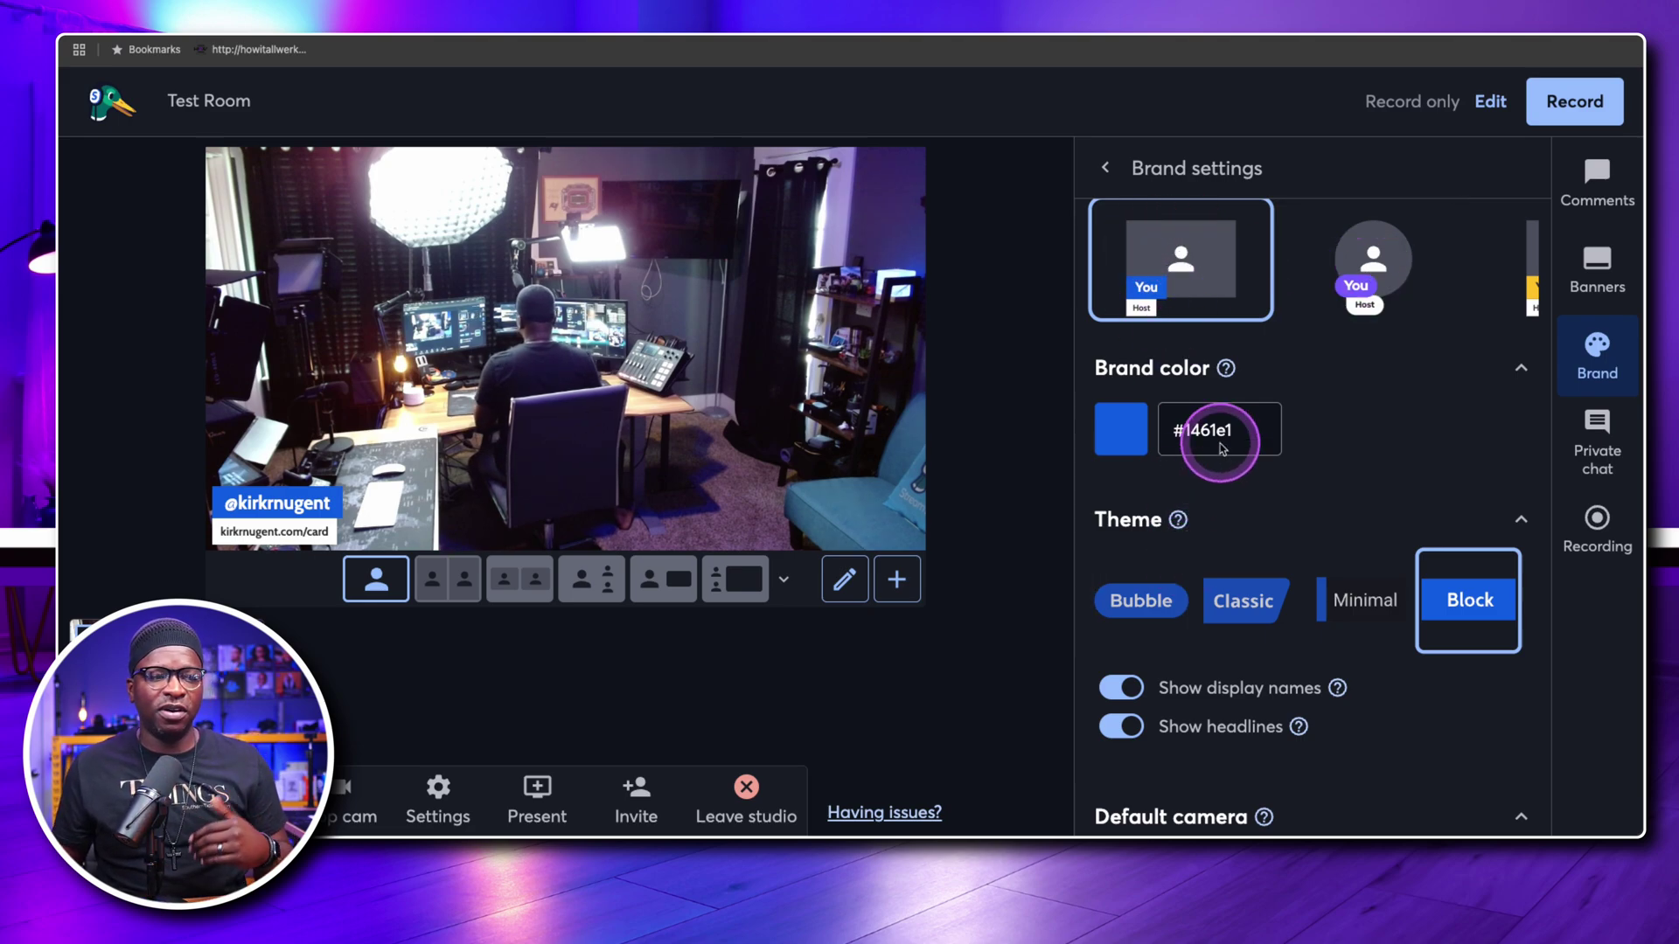
{"action": "left_click", "coordinate": [1369, 258]}
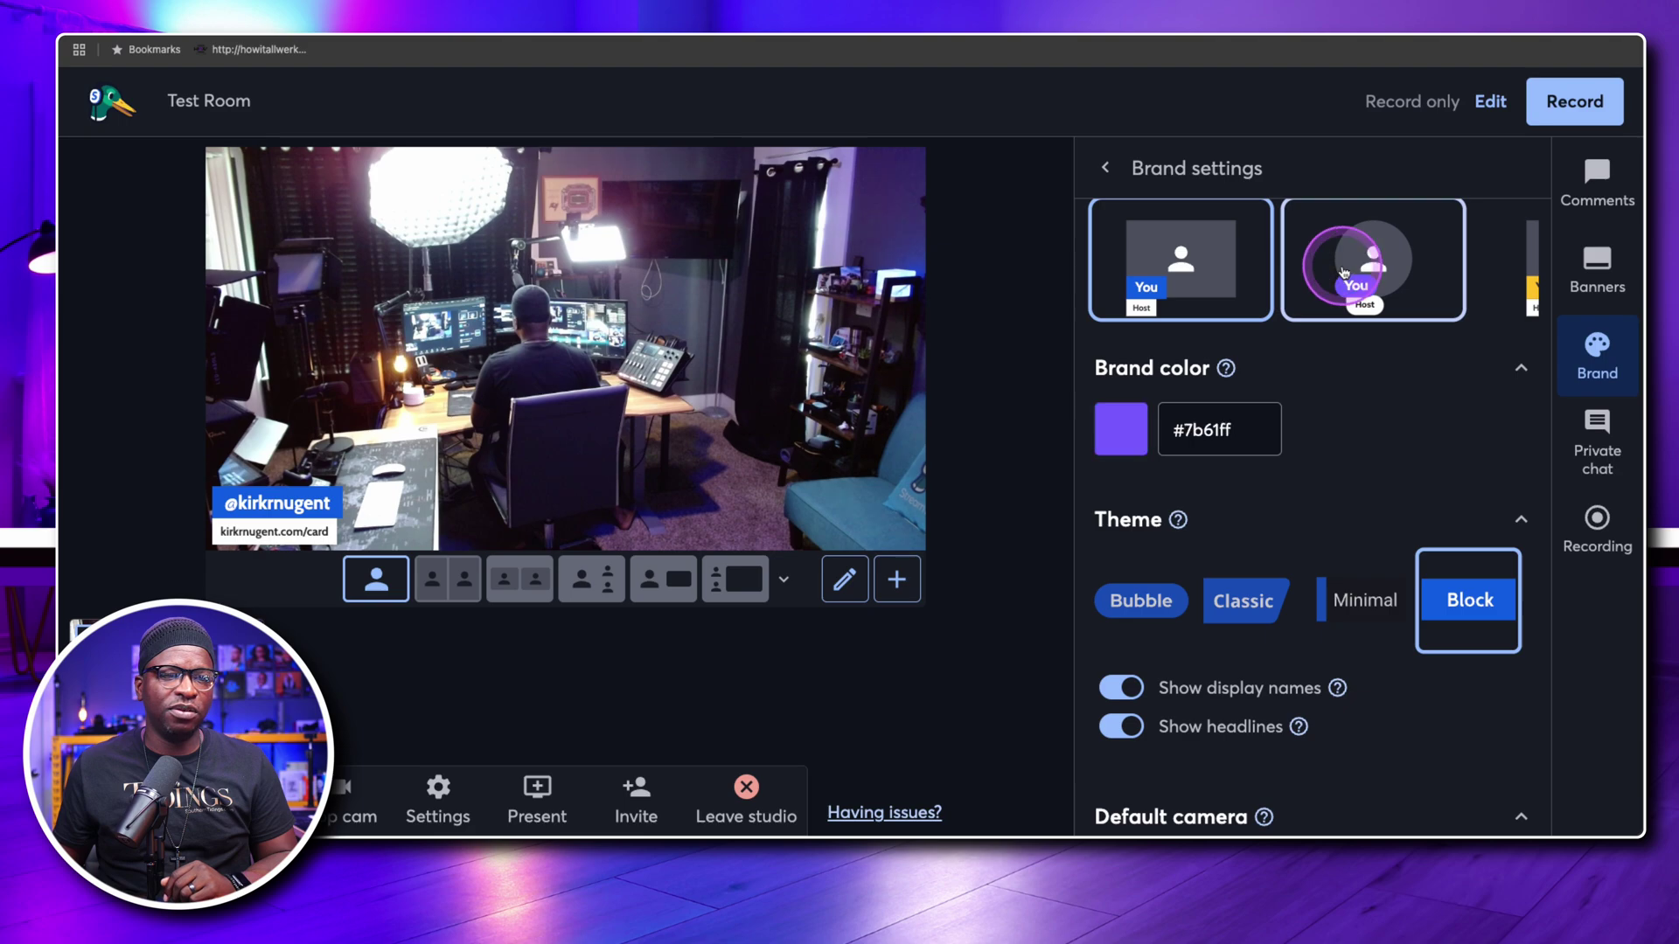
{"action": "left_click", "coordinate": [1467, 272]}
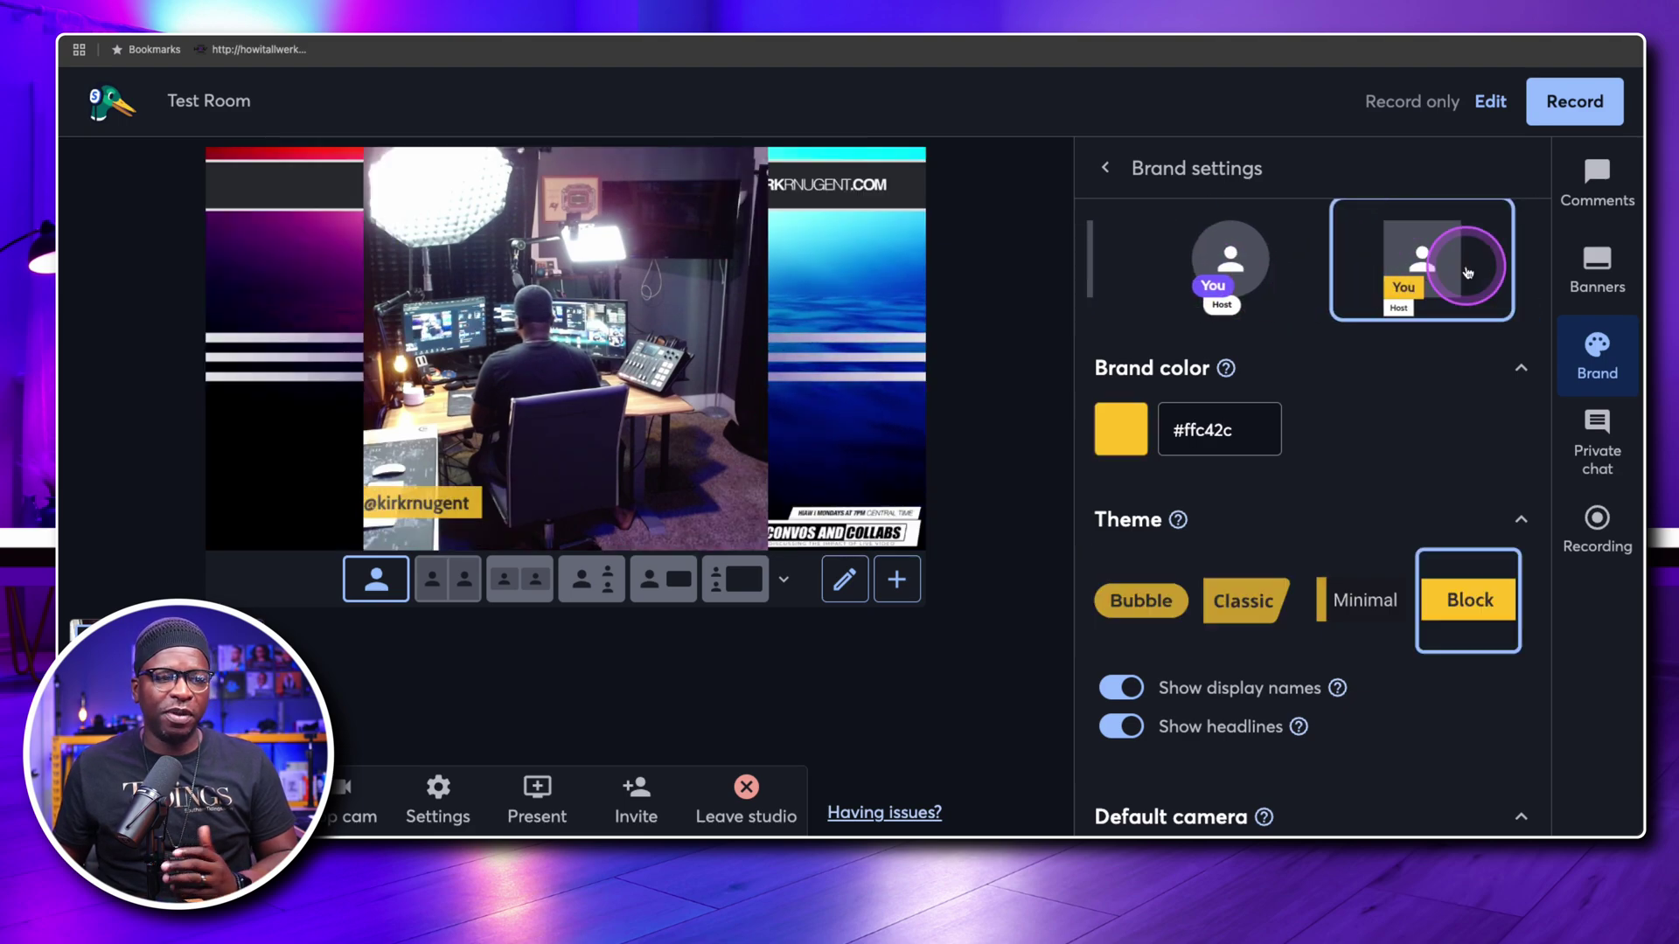
{"action": "left_click", "coordinate": [1352, 273]}
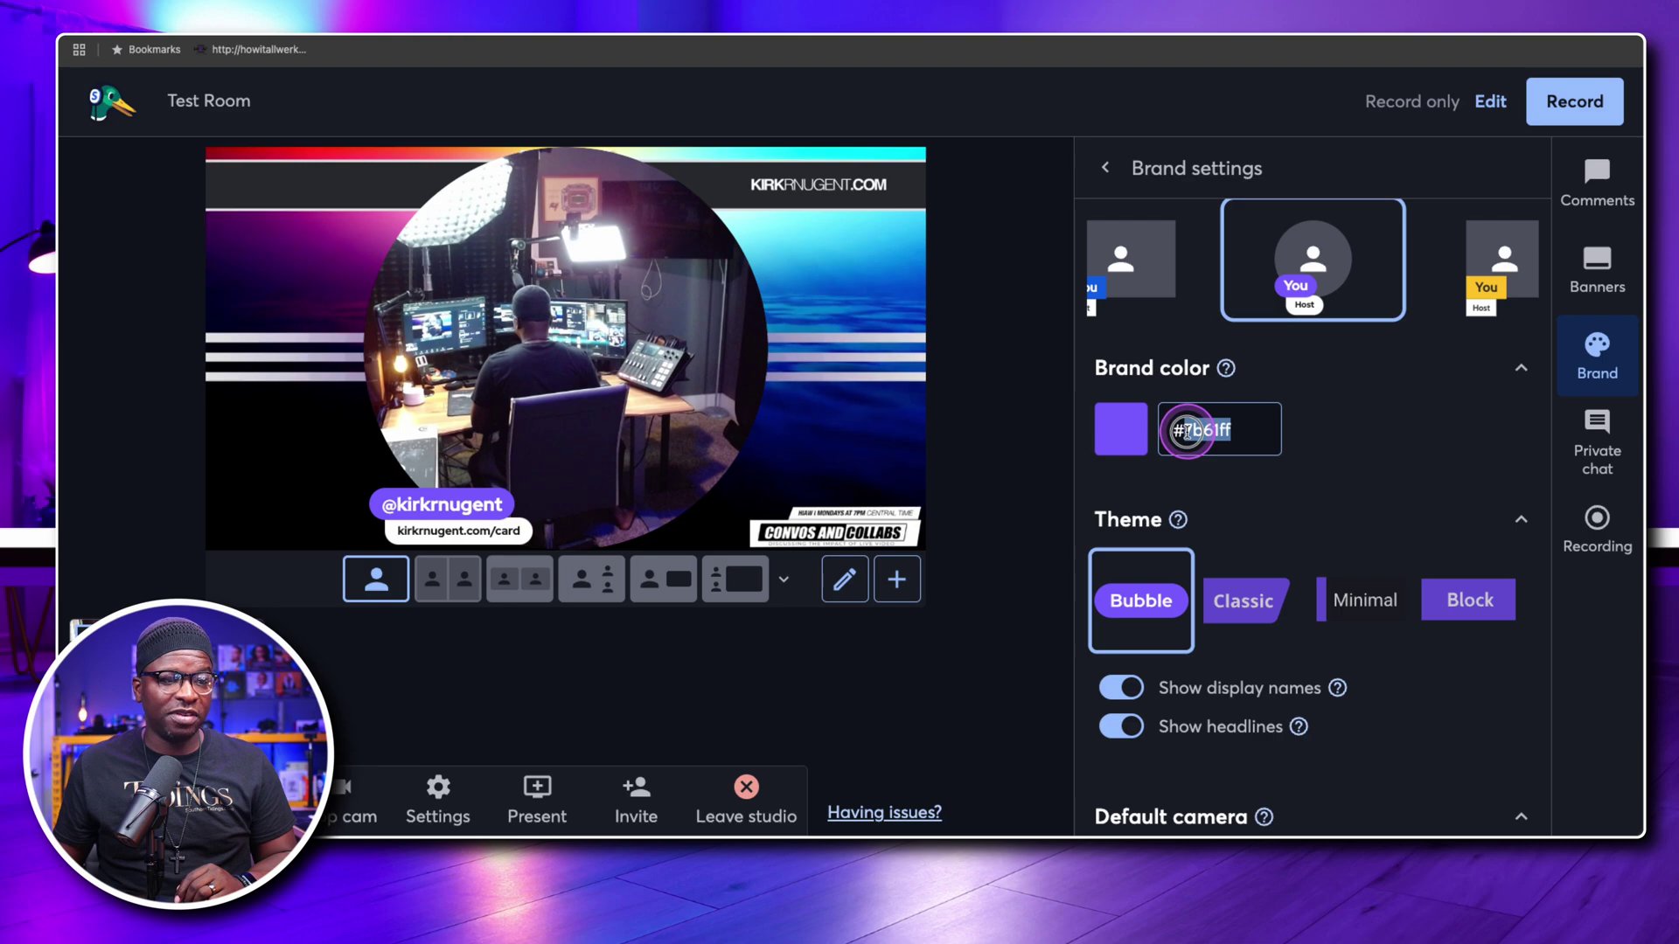
Enter 5809ab as the brand colour hex, re-entering it after reverting to the blue Block preset.
{"action": "left_click_drag", "start_coordinate": [1186, 430], "coordinate": [1259, 429]}
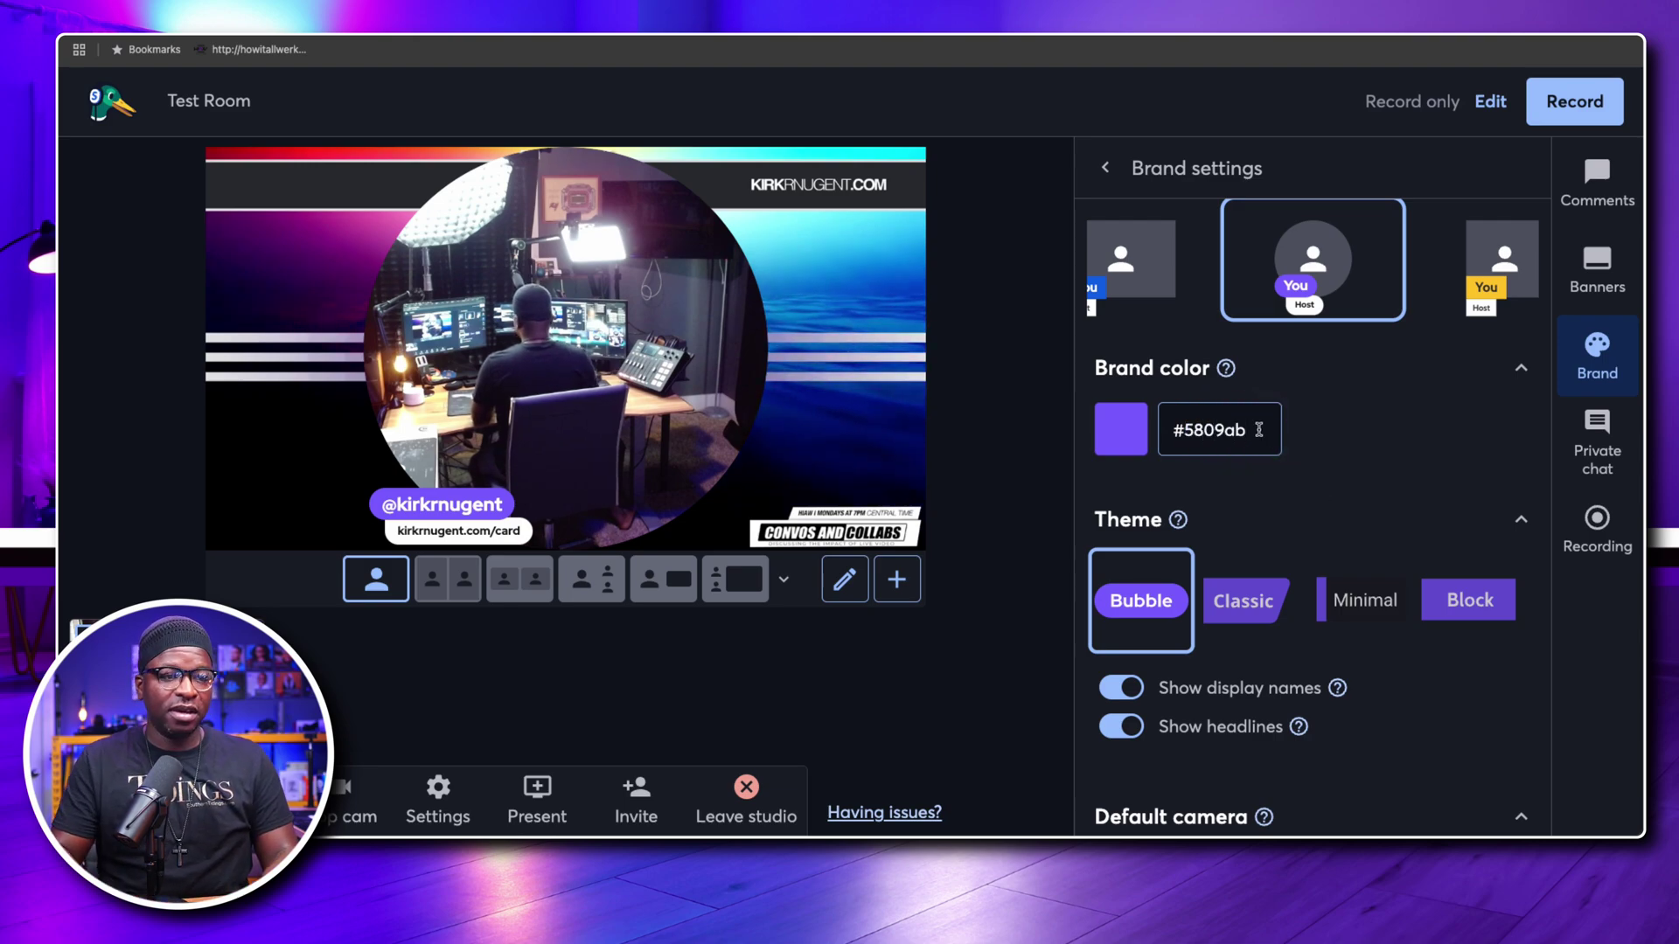
{"action": "type", "text": "5809ab"}
{"action": "left_click", "coordinate": [1277, 431]}
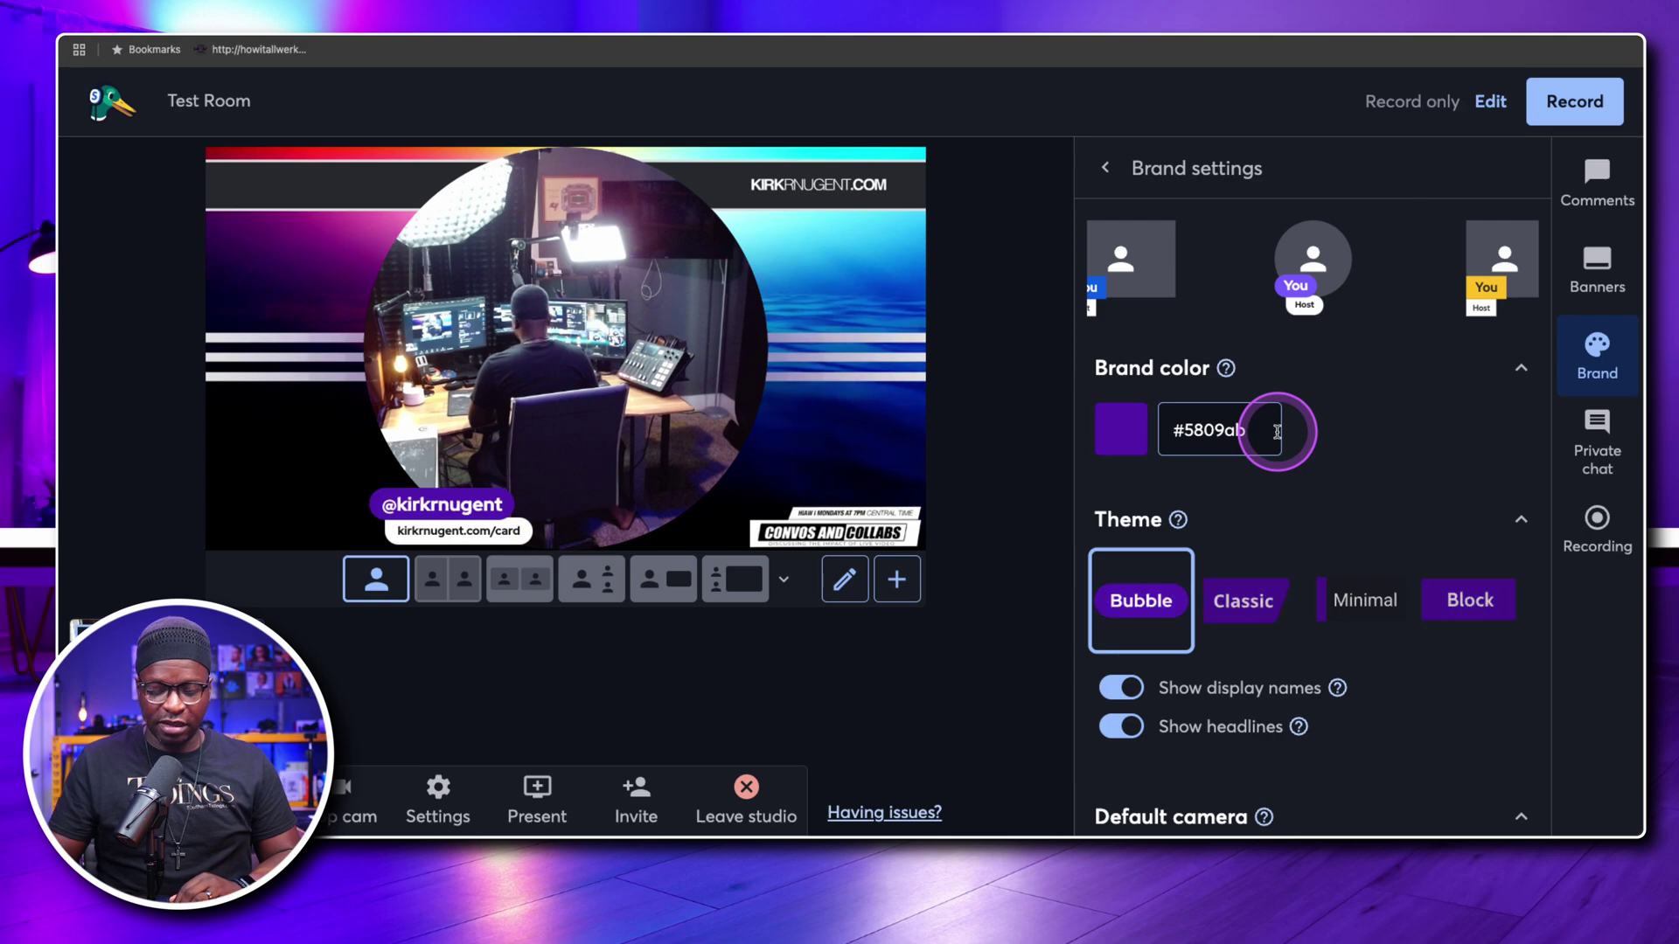
{"action": "left_click", "coordinate": [1126, 249]}
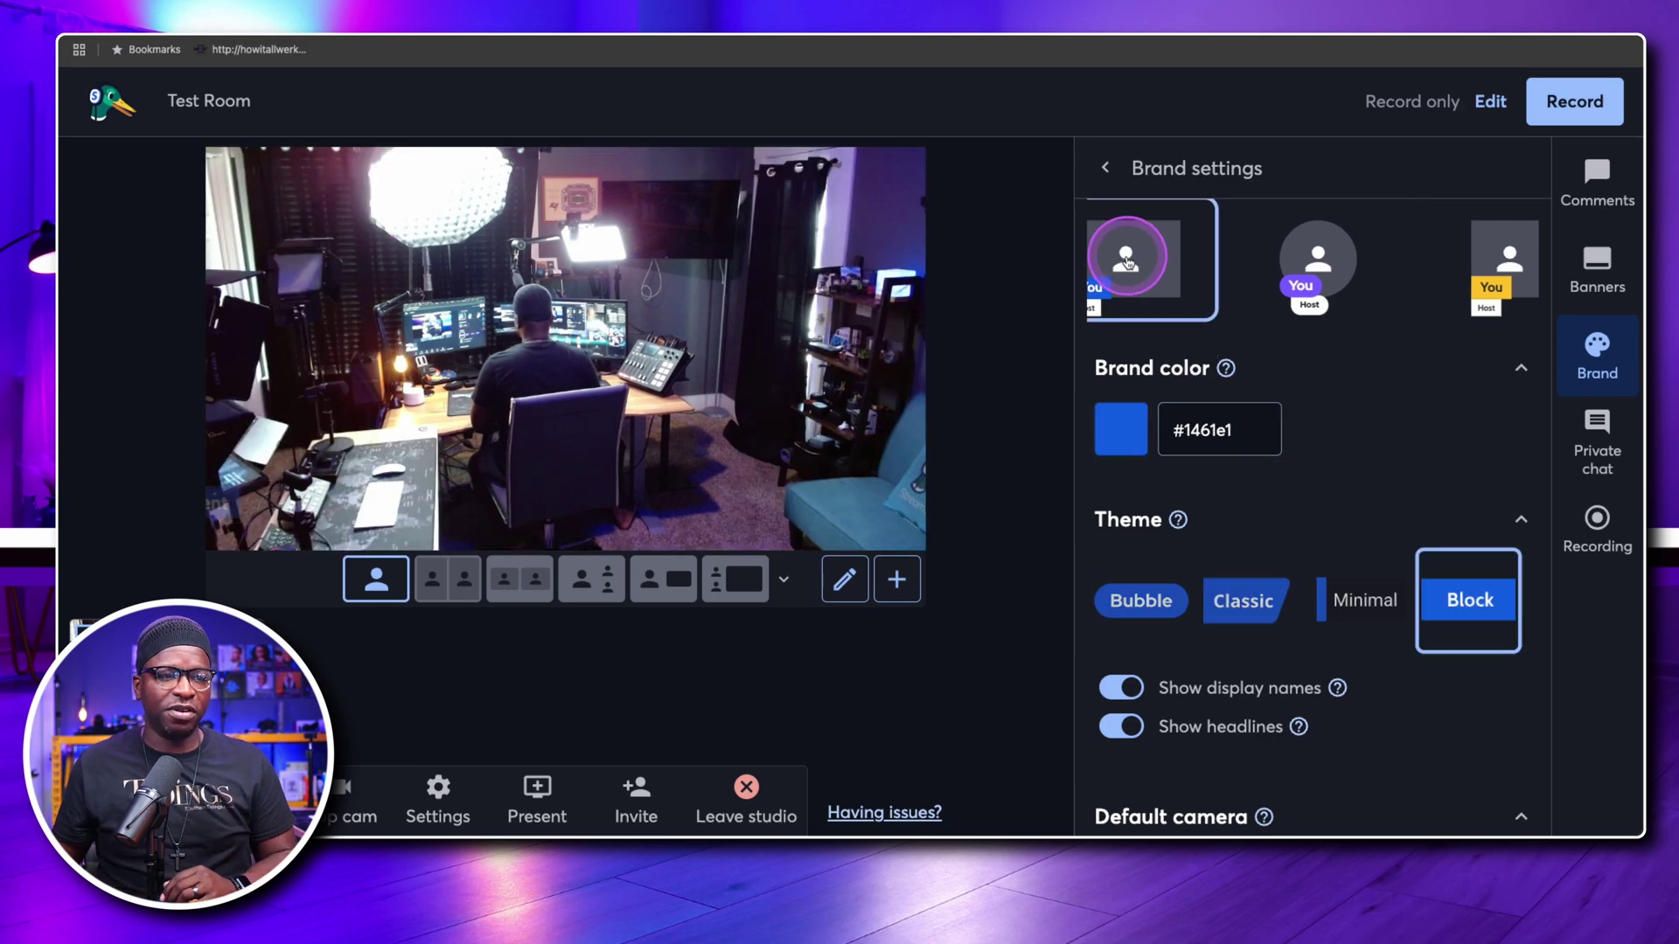
{"action": "left_click_drag", "start_coordinate": [1237, 426], "coordinate": [1189, 431]}
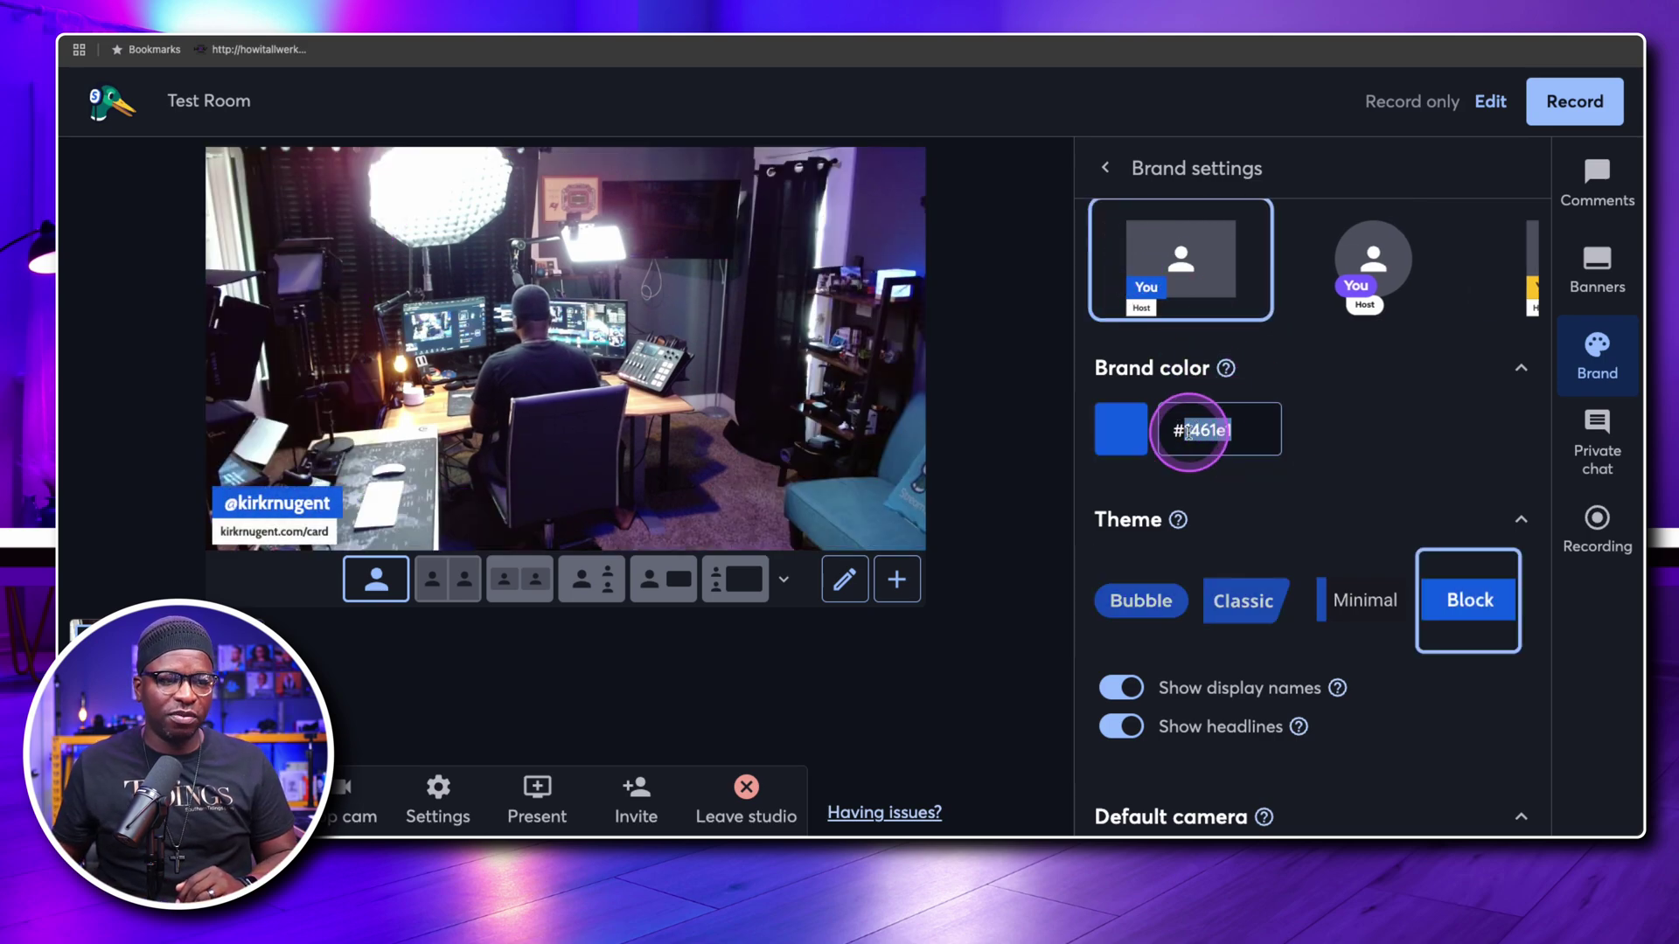
{"action": "type", "text": "580"}
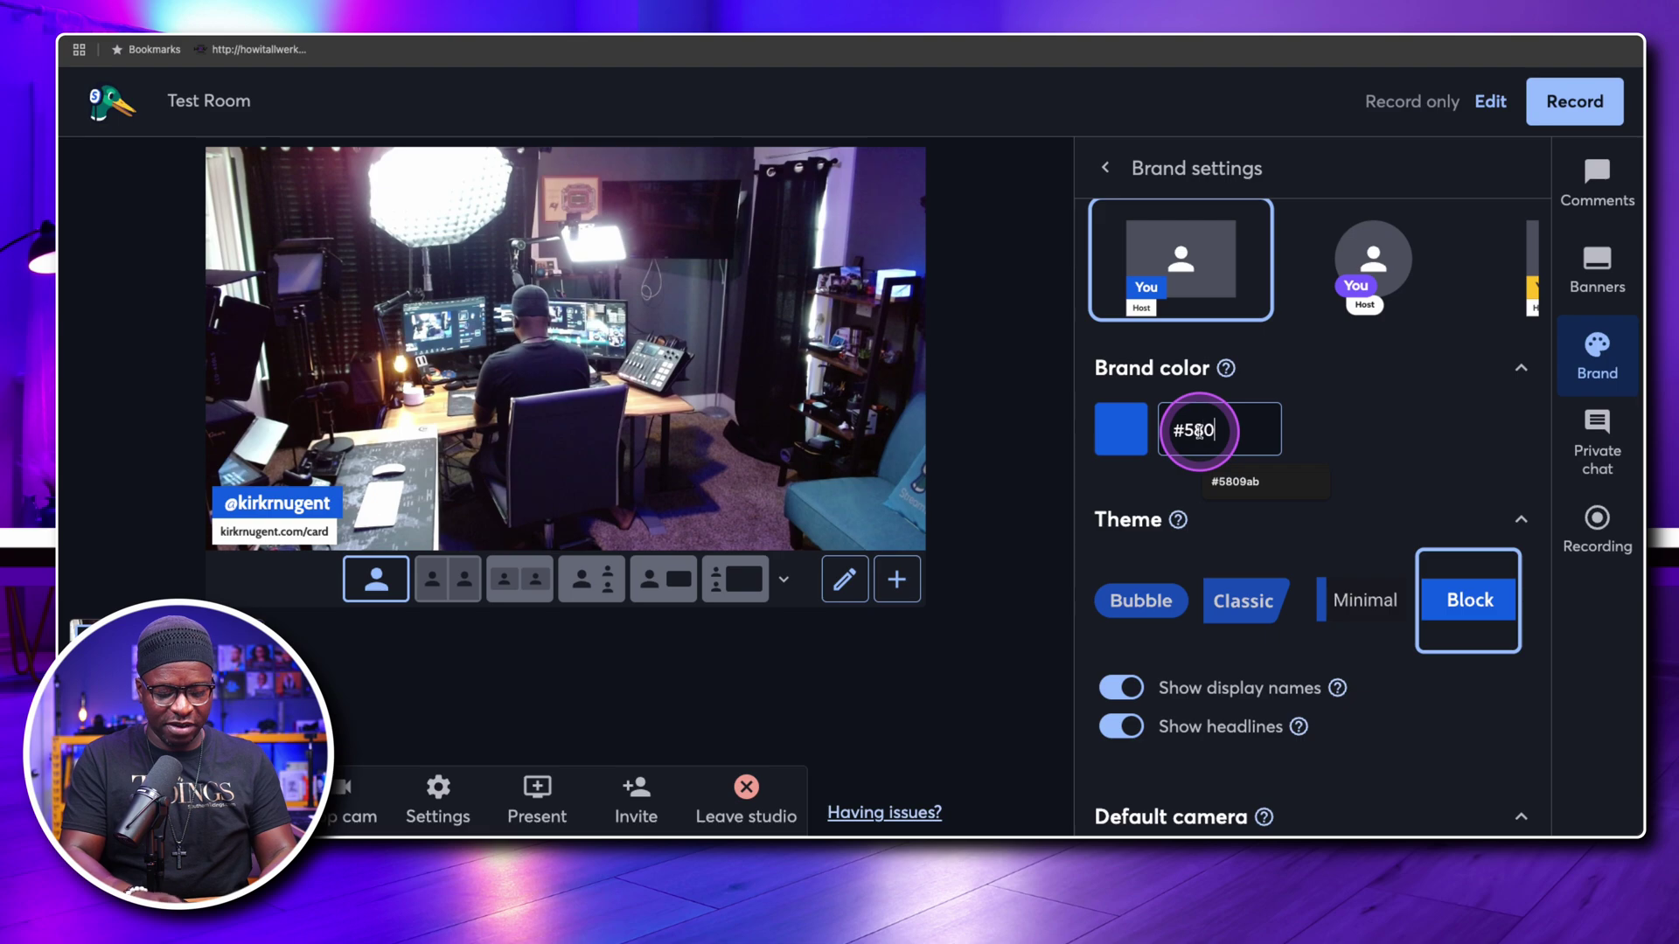
{"action": "type", "text": "9ab"}
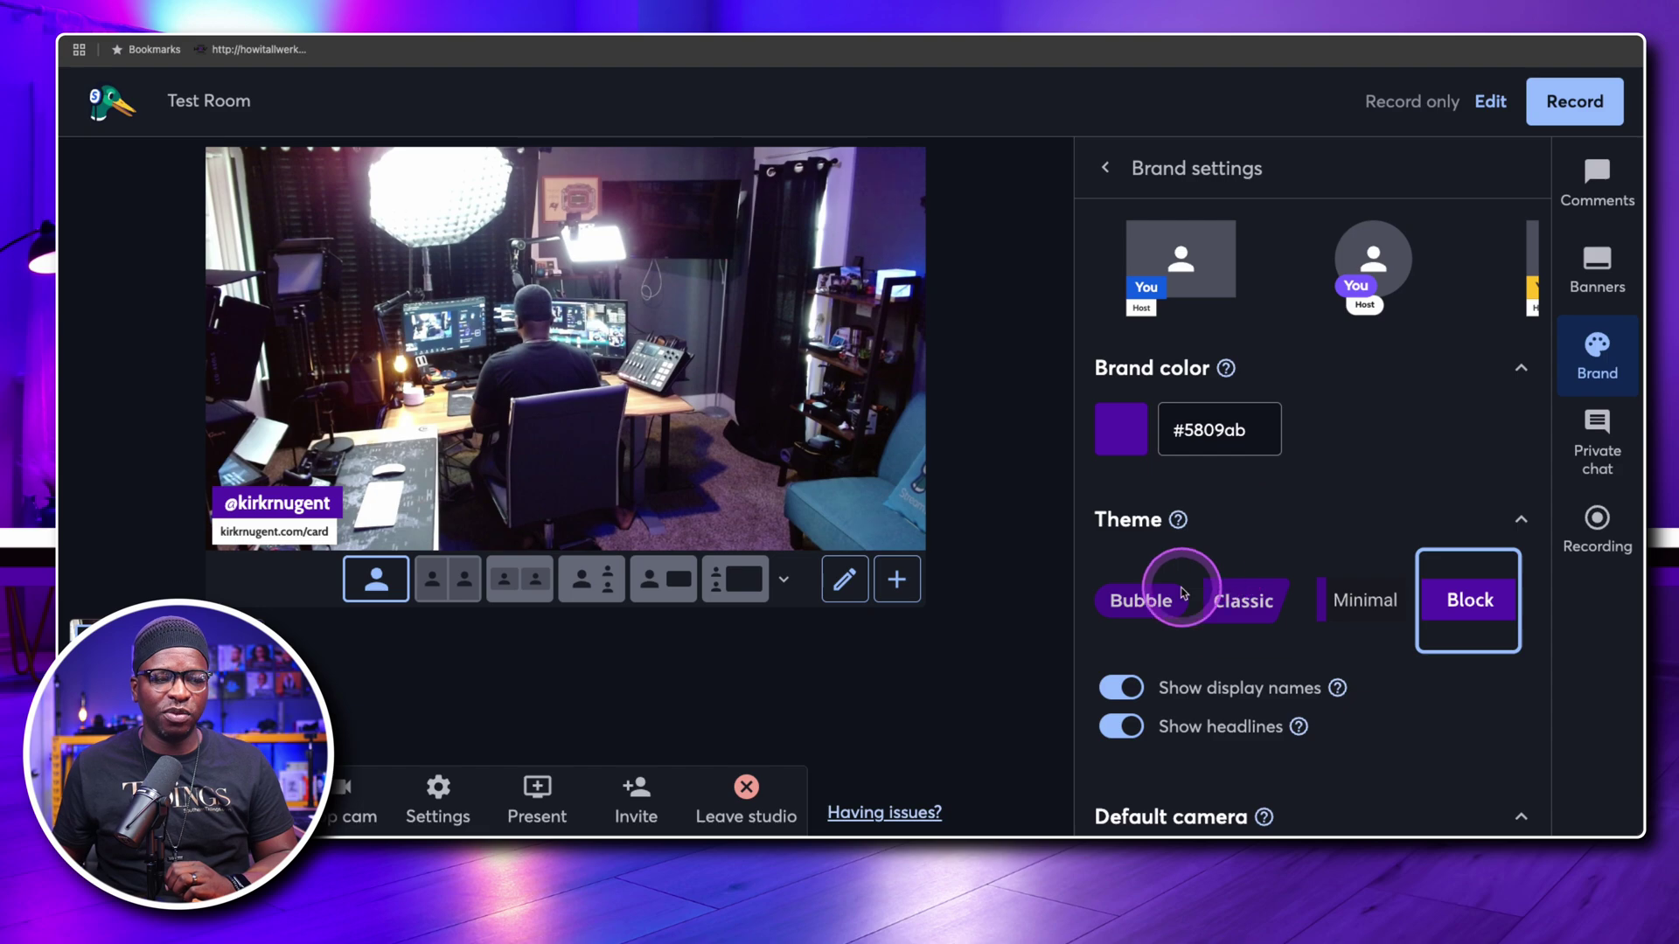
Compare the Classic, Minimal and Block themes on the name banner, finishing on Bubble.
{"action": "left_click", "coordinate": [1143, 599]}
{"action": "scroll", "coordinate": [1160, 603], "scroll_direction": "up", "scroll_amount": 1}
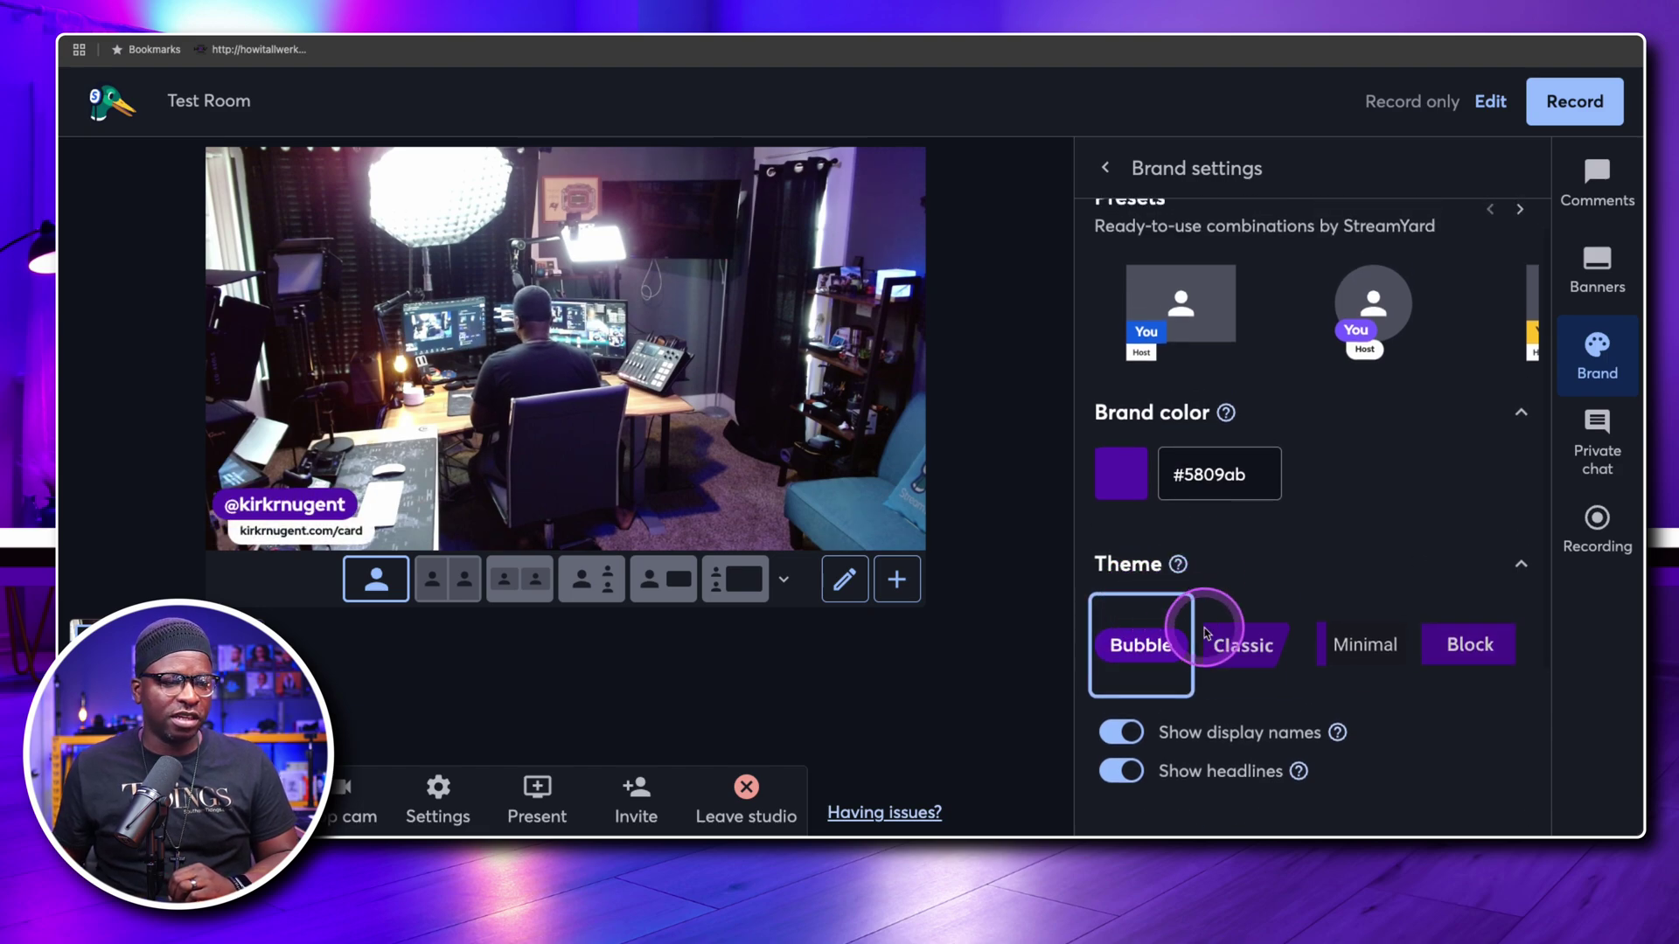
{"action": "left_click", "coordinate": [1250, 644]}
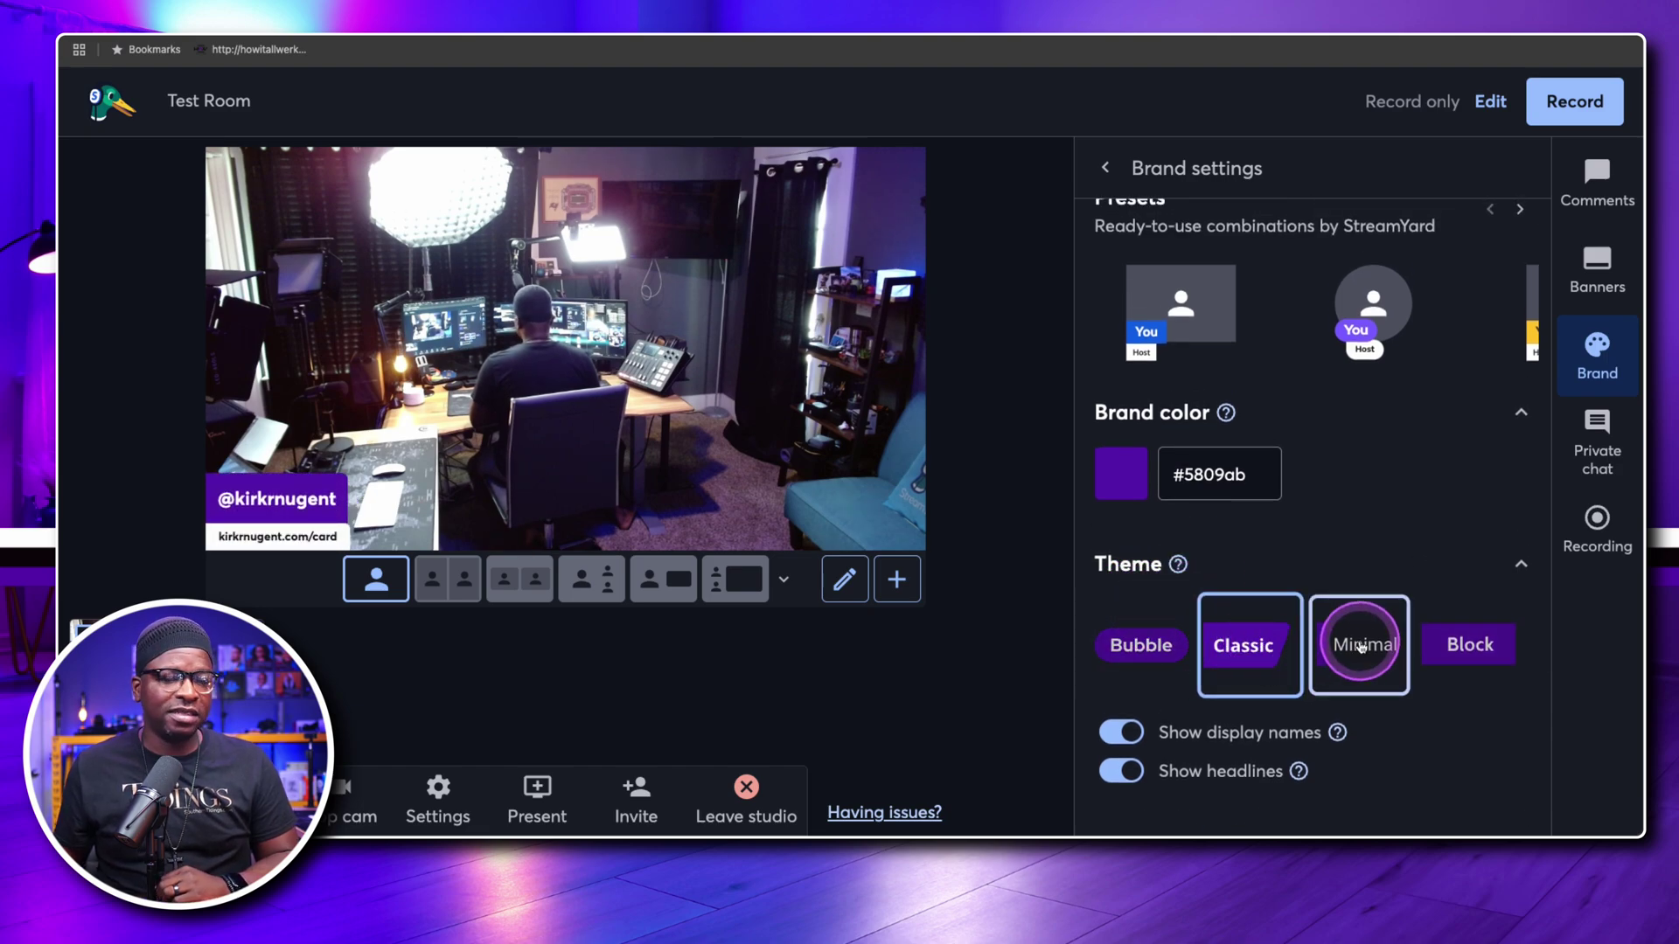
{"action": "left_click", "coordinate": [1360, 644]}
{"action": "left_click", "coordinate": [1439, 648]}
{"action": "left_click", "coordinate": [1137, 645]}
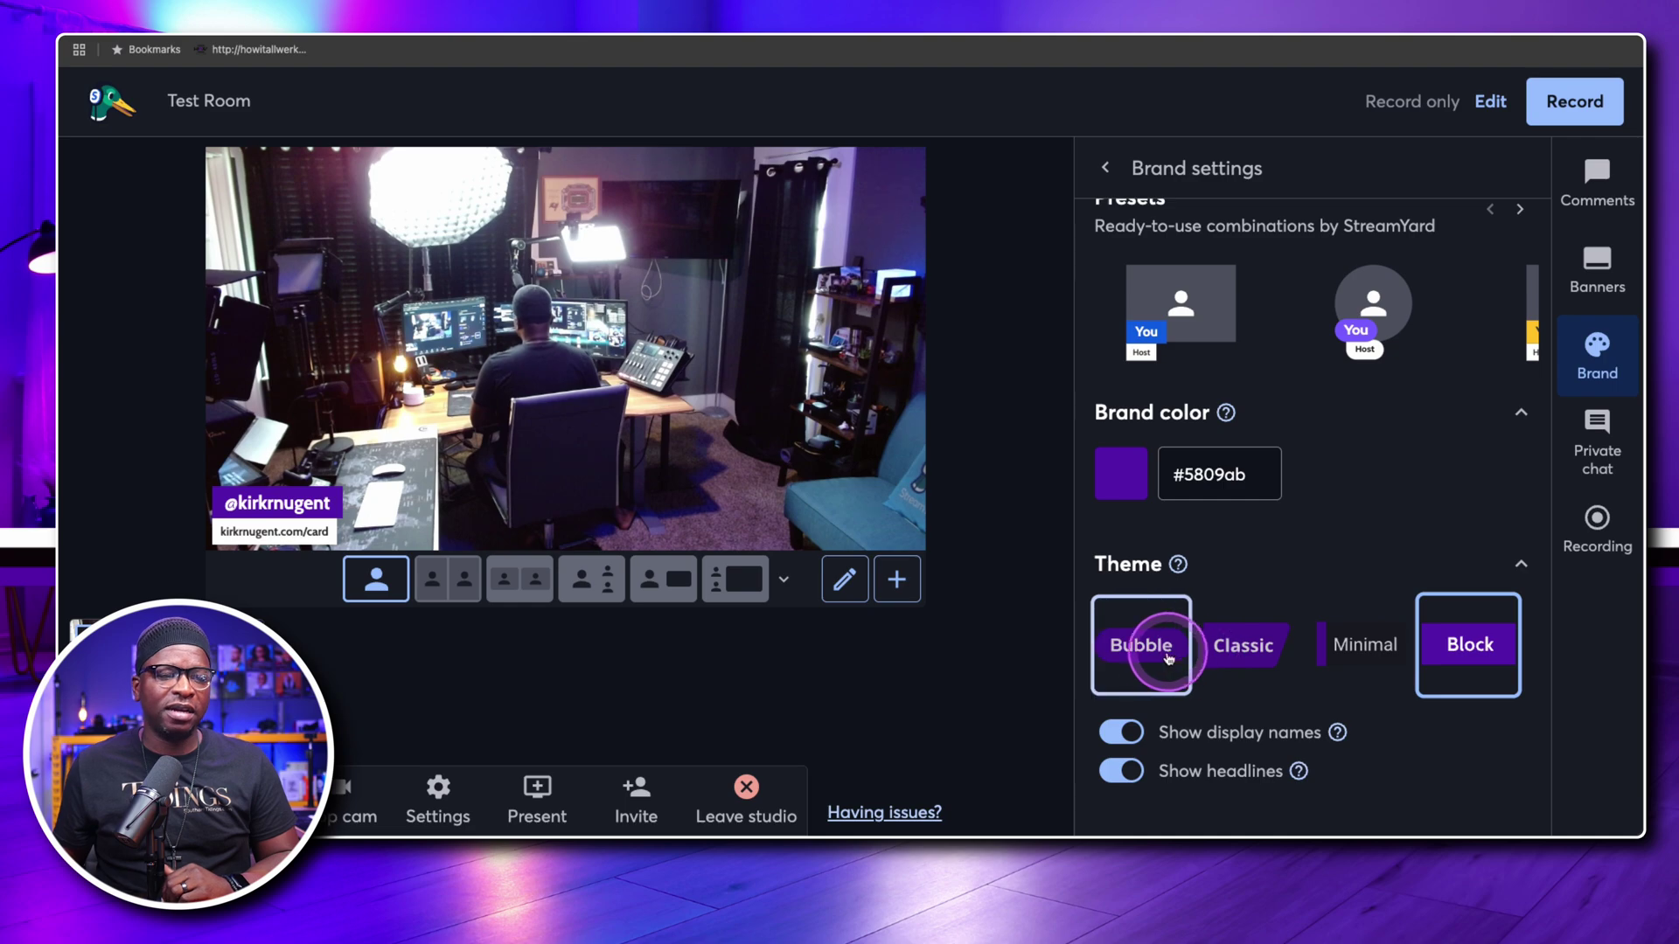
{"action": "scroll", "coordinate": [1260, 573], "scroll_direction": "down", "scroll_amount": 1}
{"action": "scroll", "coordinate": [1260, 573], "scroll_direction": "down", "scroll_amount": 2}
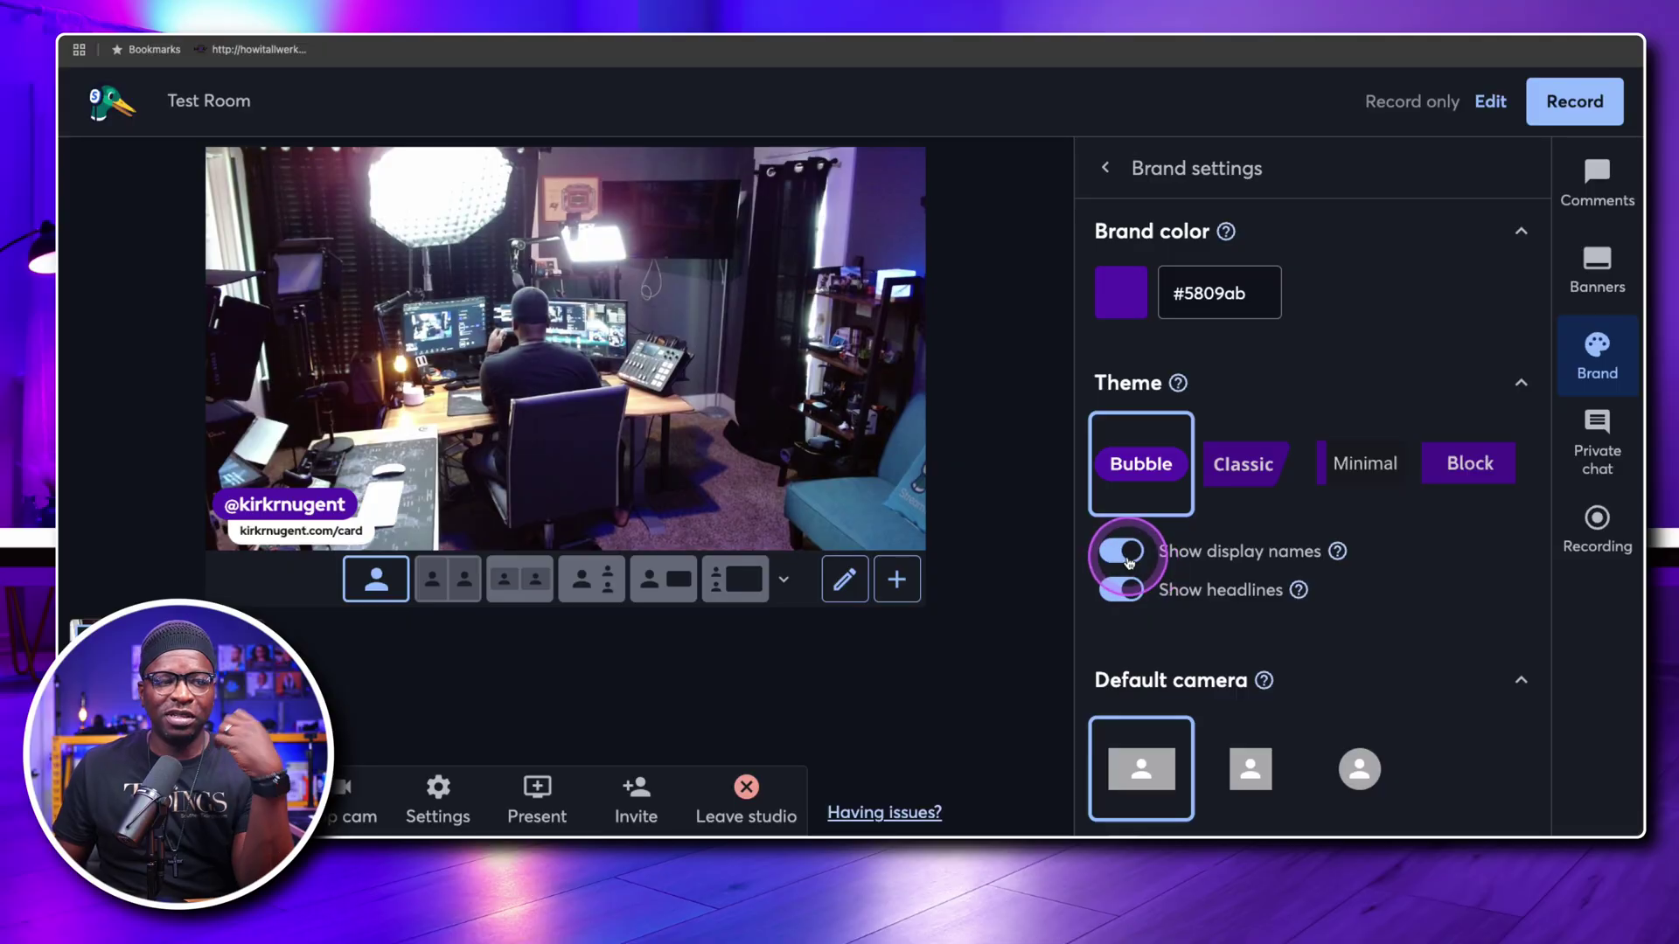
{"action": "left_click", "coordinate": [1121, 552]}
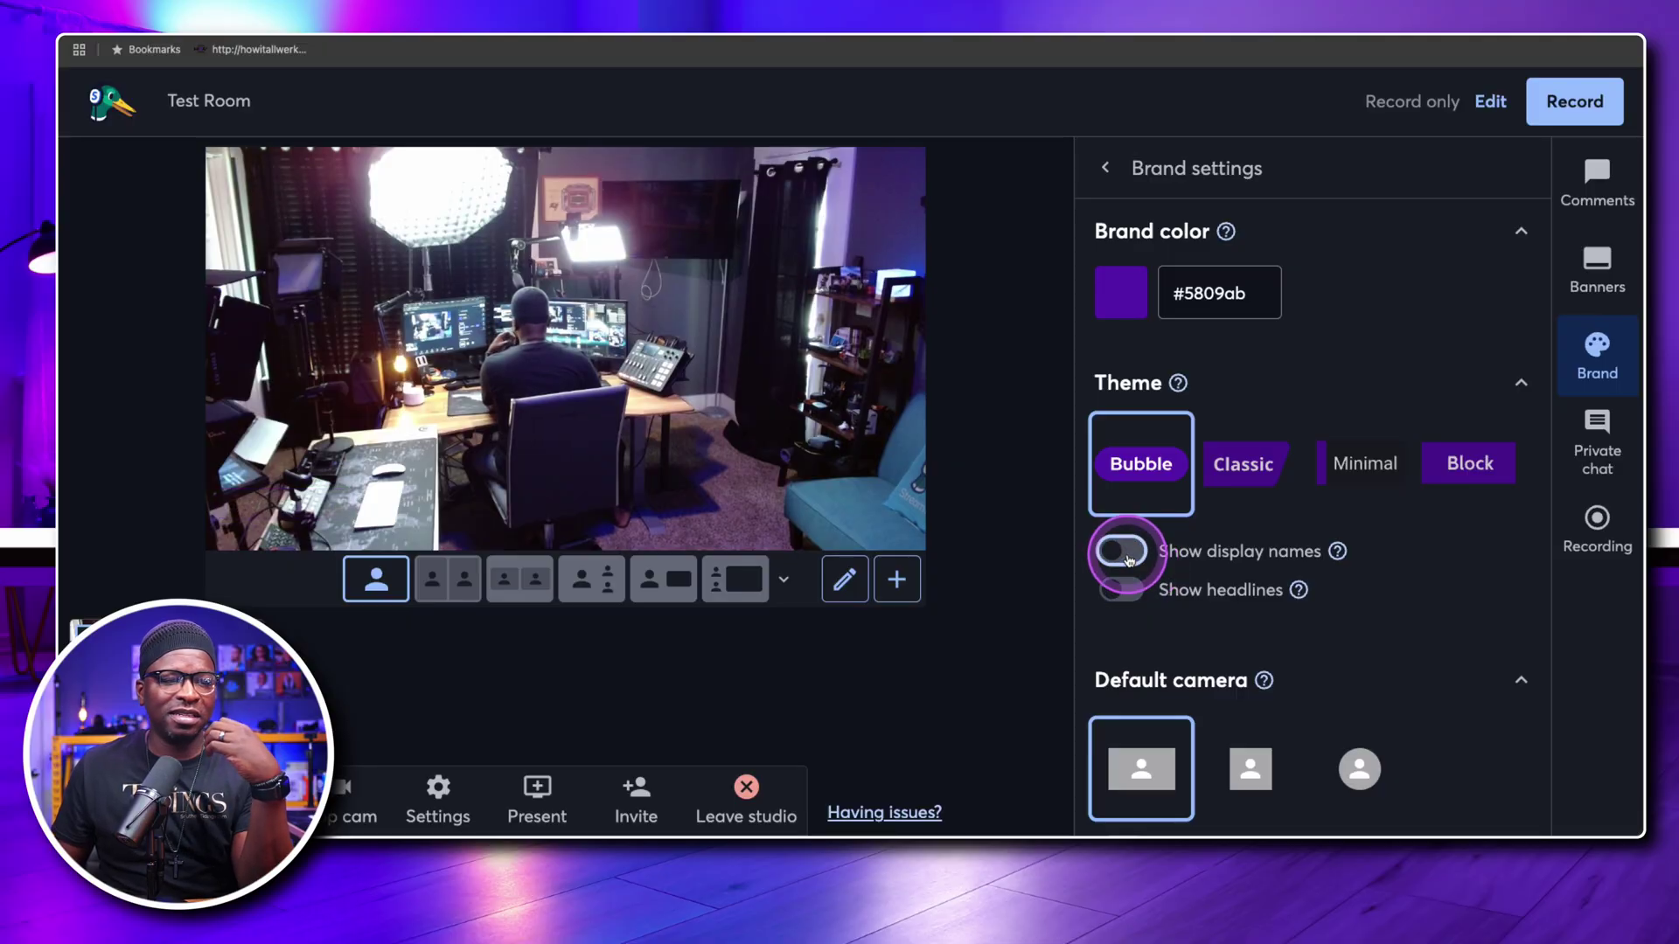
{"action": "left_click", "coordinate": [1126, 556]}
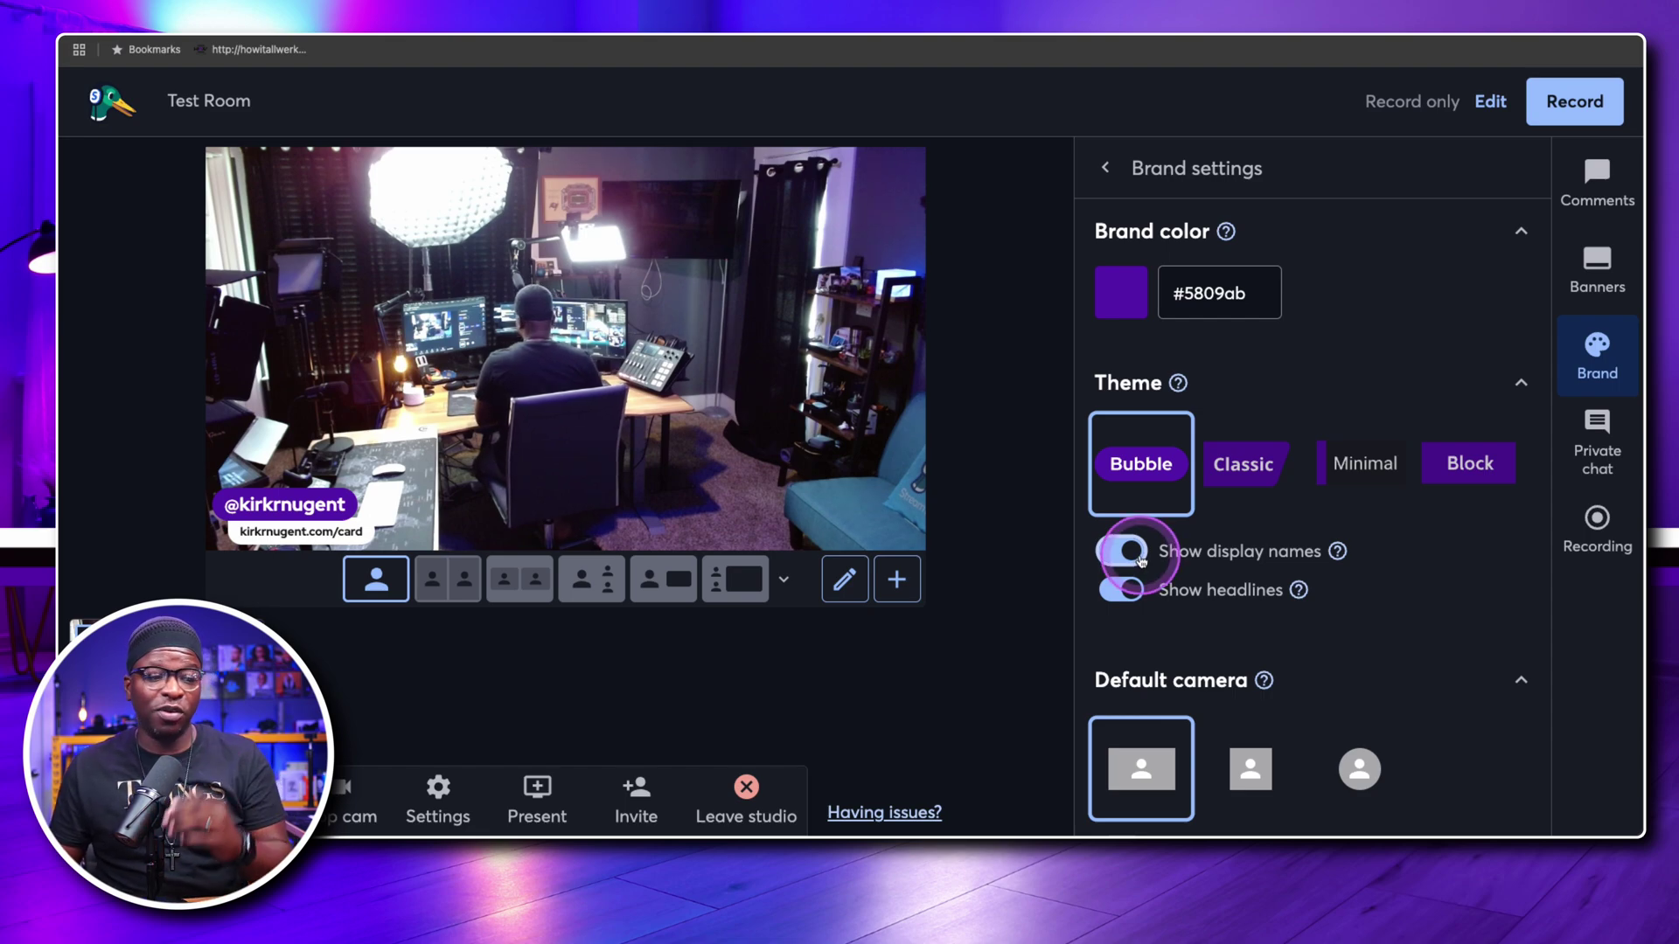
{"action": "scroll", "coordinate": [1141, 561], "scroll_direction": "down", "scroll_amount": 2}
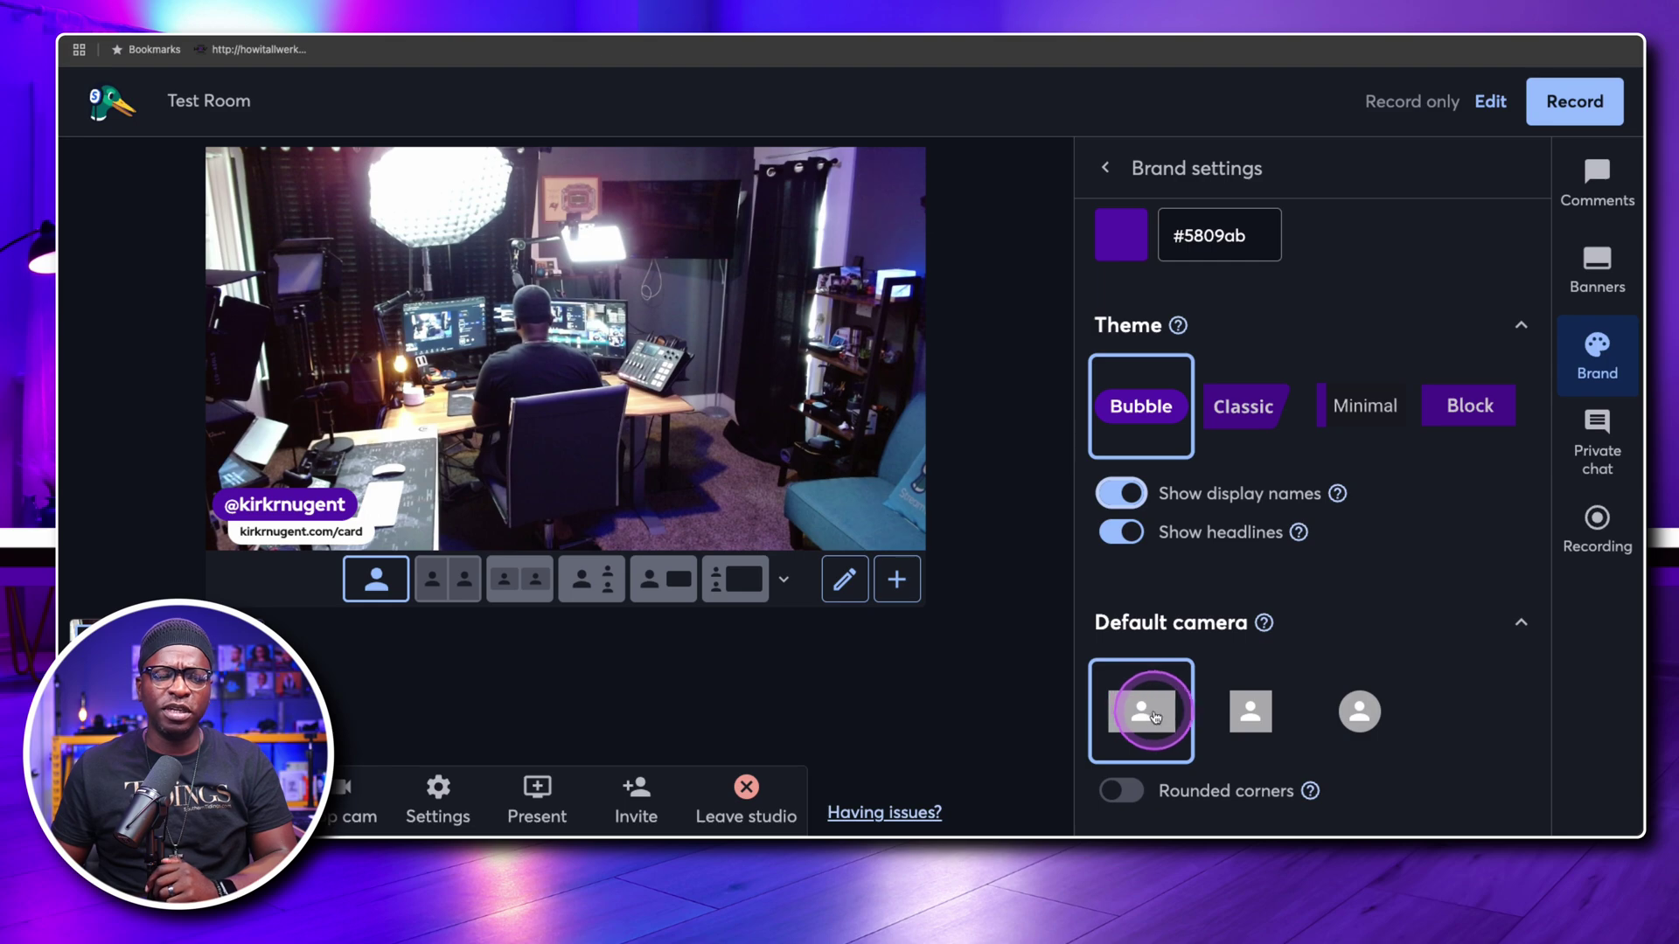
Try the portrait and circular default camera shapes, then keep the full rectangle.
{"action": "left_click", "coordinate": [1373, 706]}
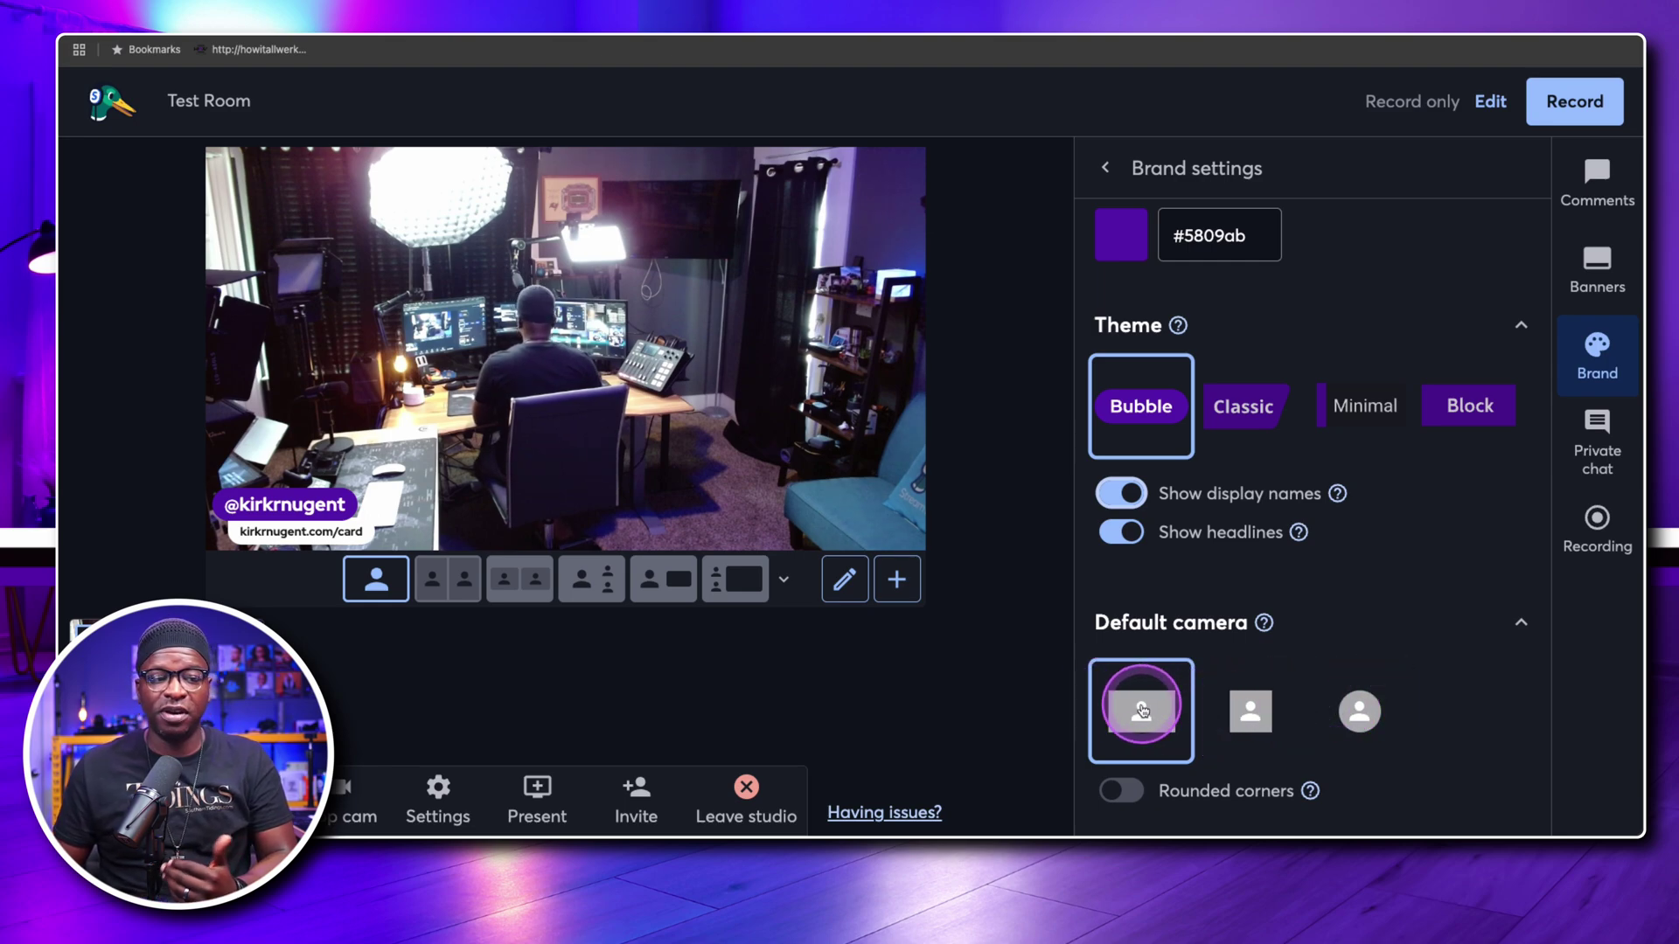
{"action": "left_click", "coordinate": [1228, 716]}
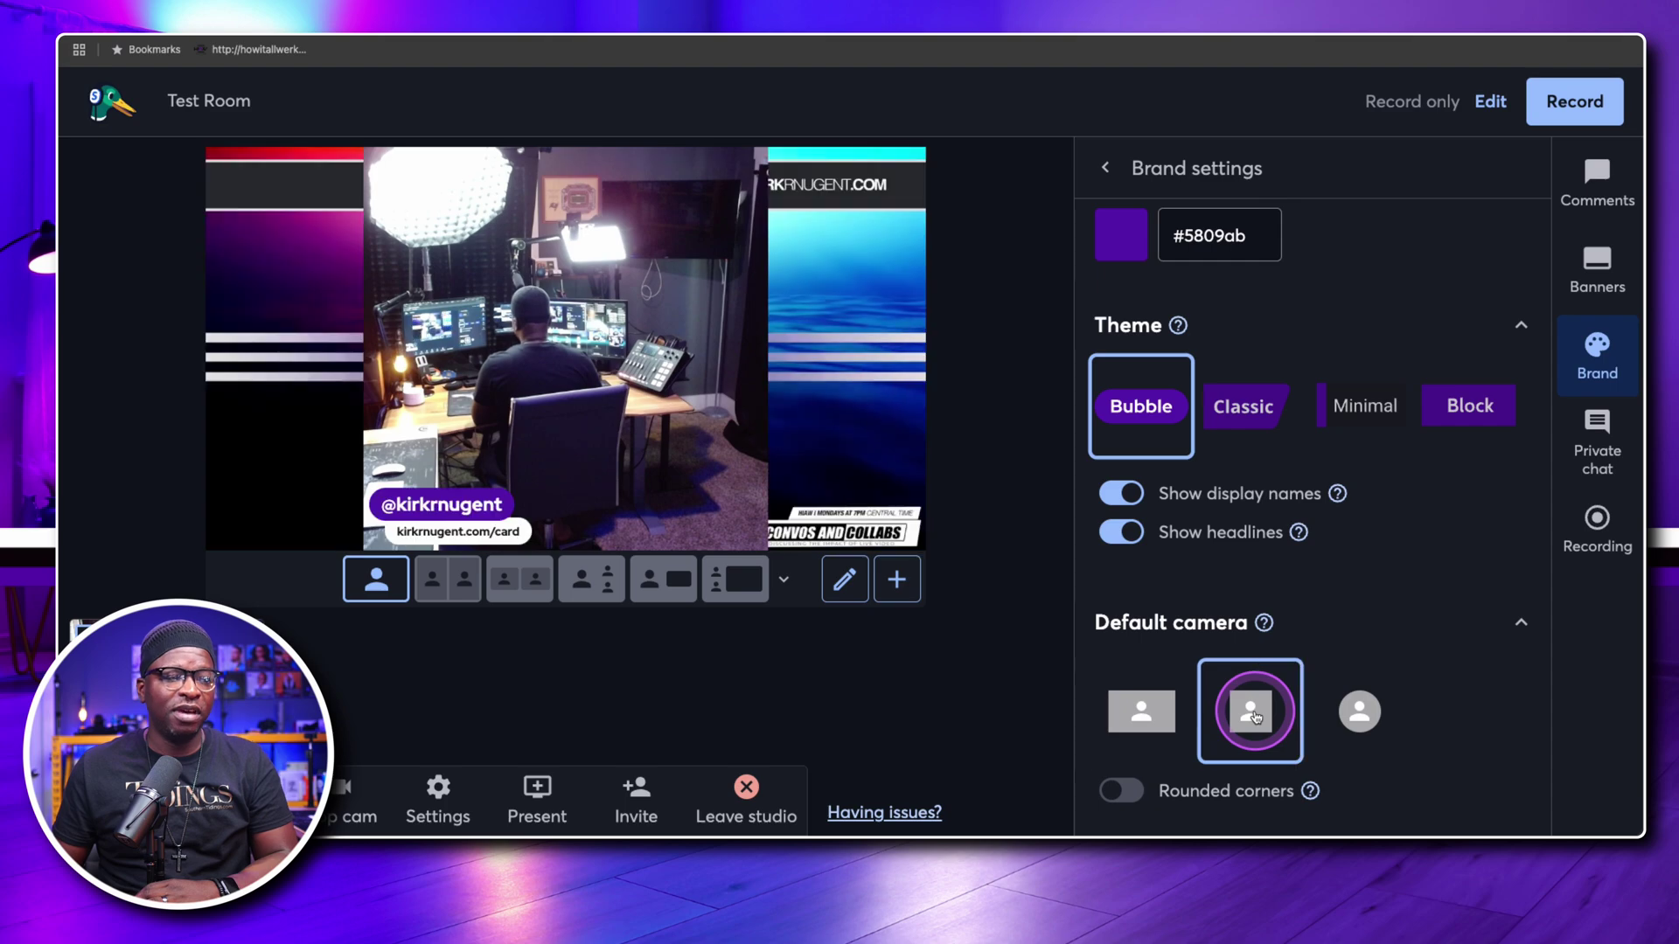
{"action": "left_click", "coordinate": [1354, 713]}
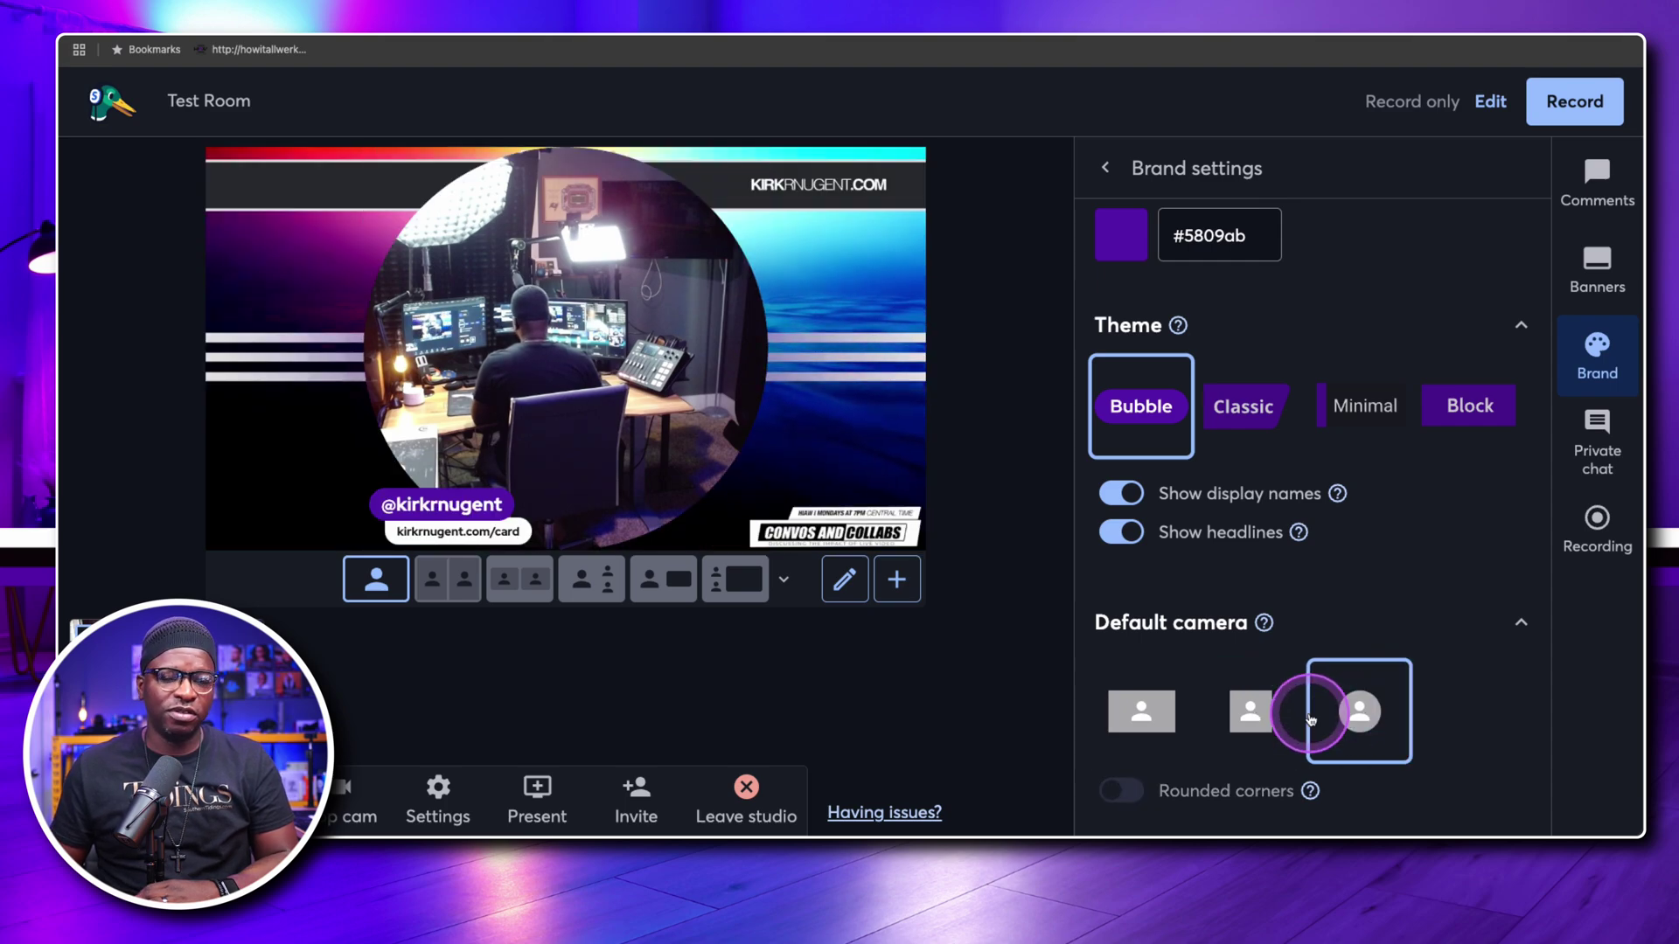
{"action": "left_click", "coordinate": [1141, 708]}
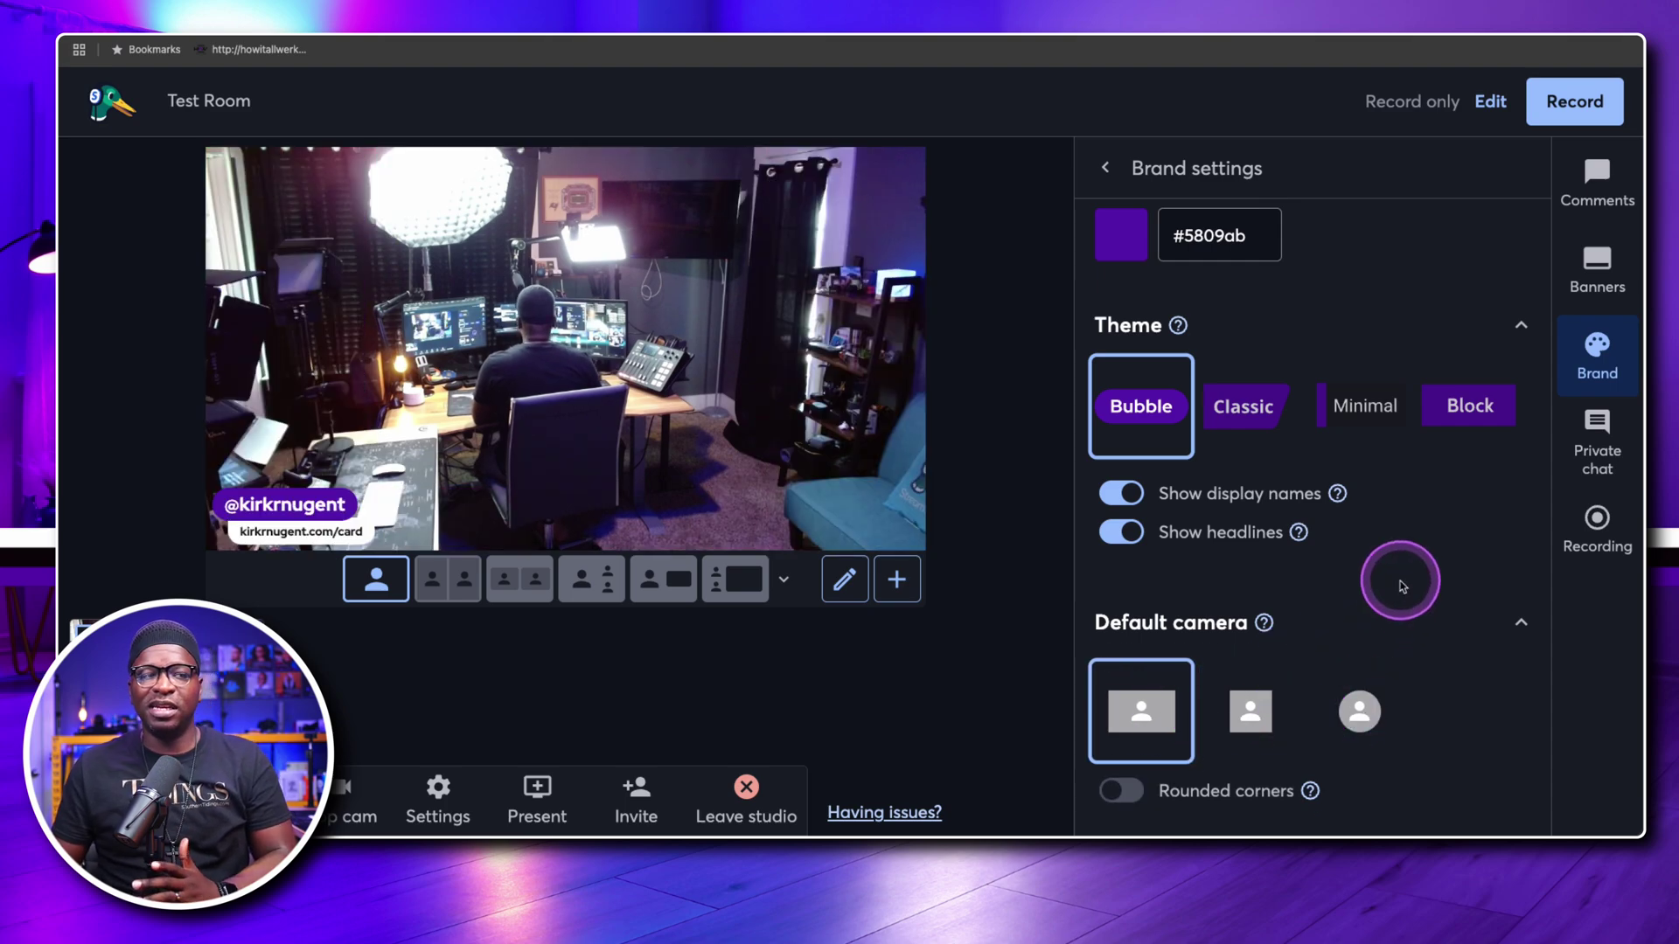
Leave Brand settings and return to the main brand page.
{"action": "scroll", "coordinate": [1386, 560], "scroll_direction": "up", "scroll_amount": 3}
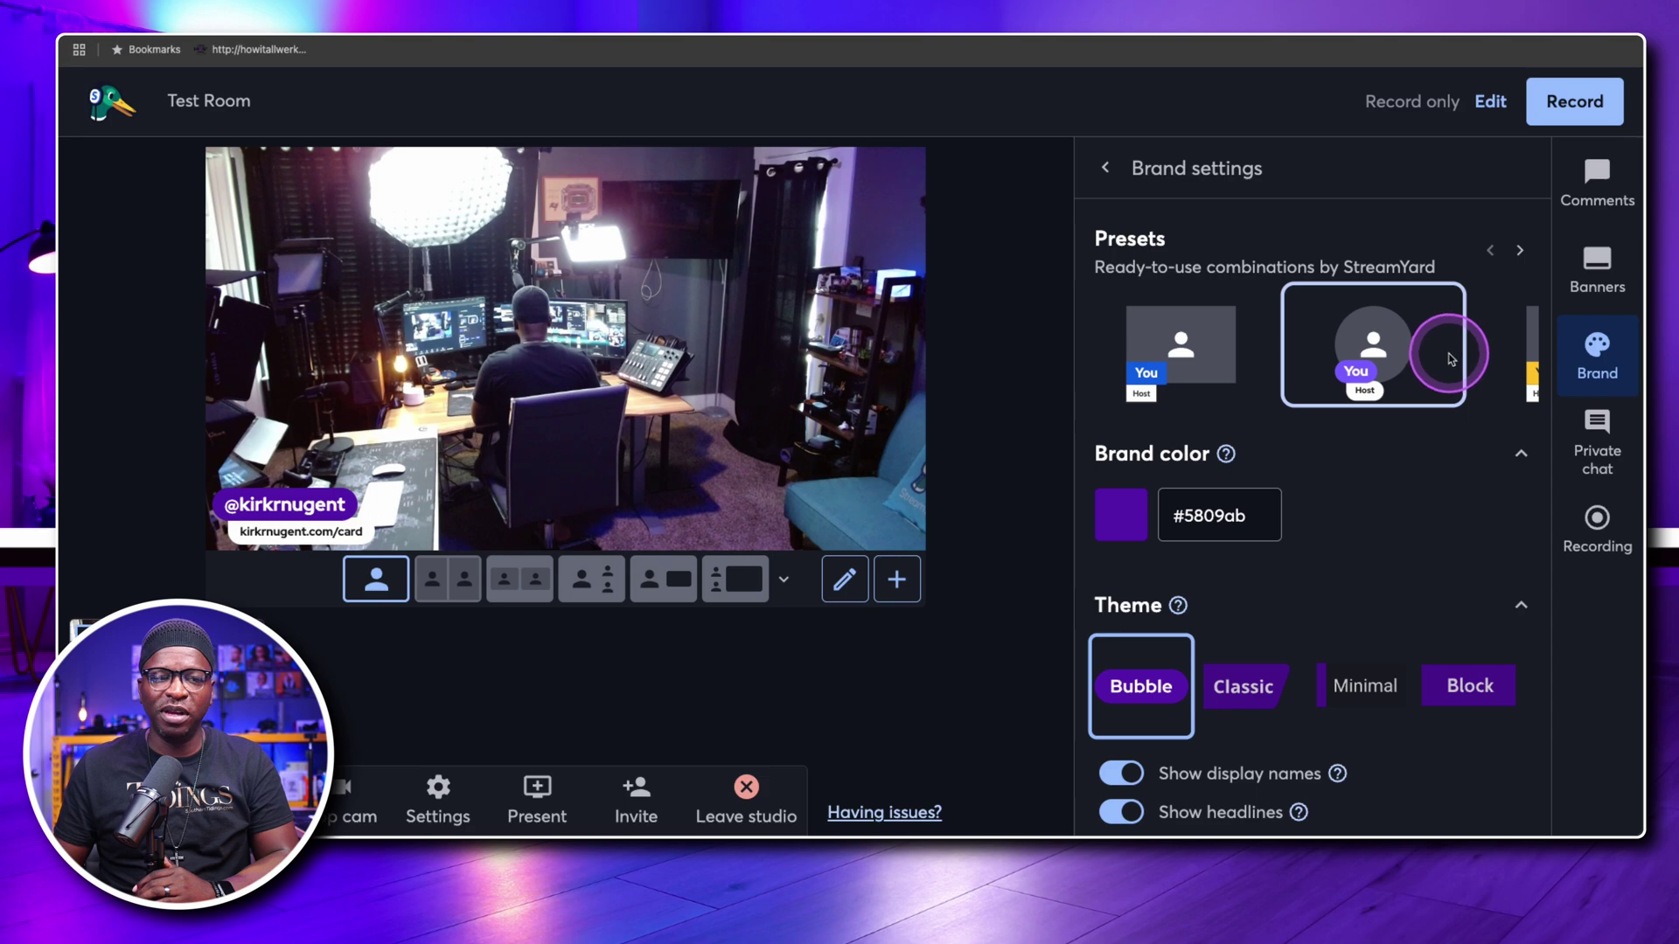
{"action": "scroll", "coordinate": [1286, 554], "scroll_direction": "down", "scroll_amount": 3}
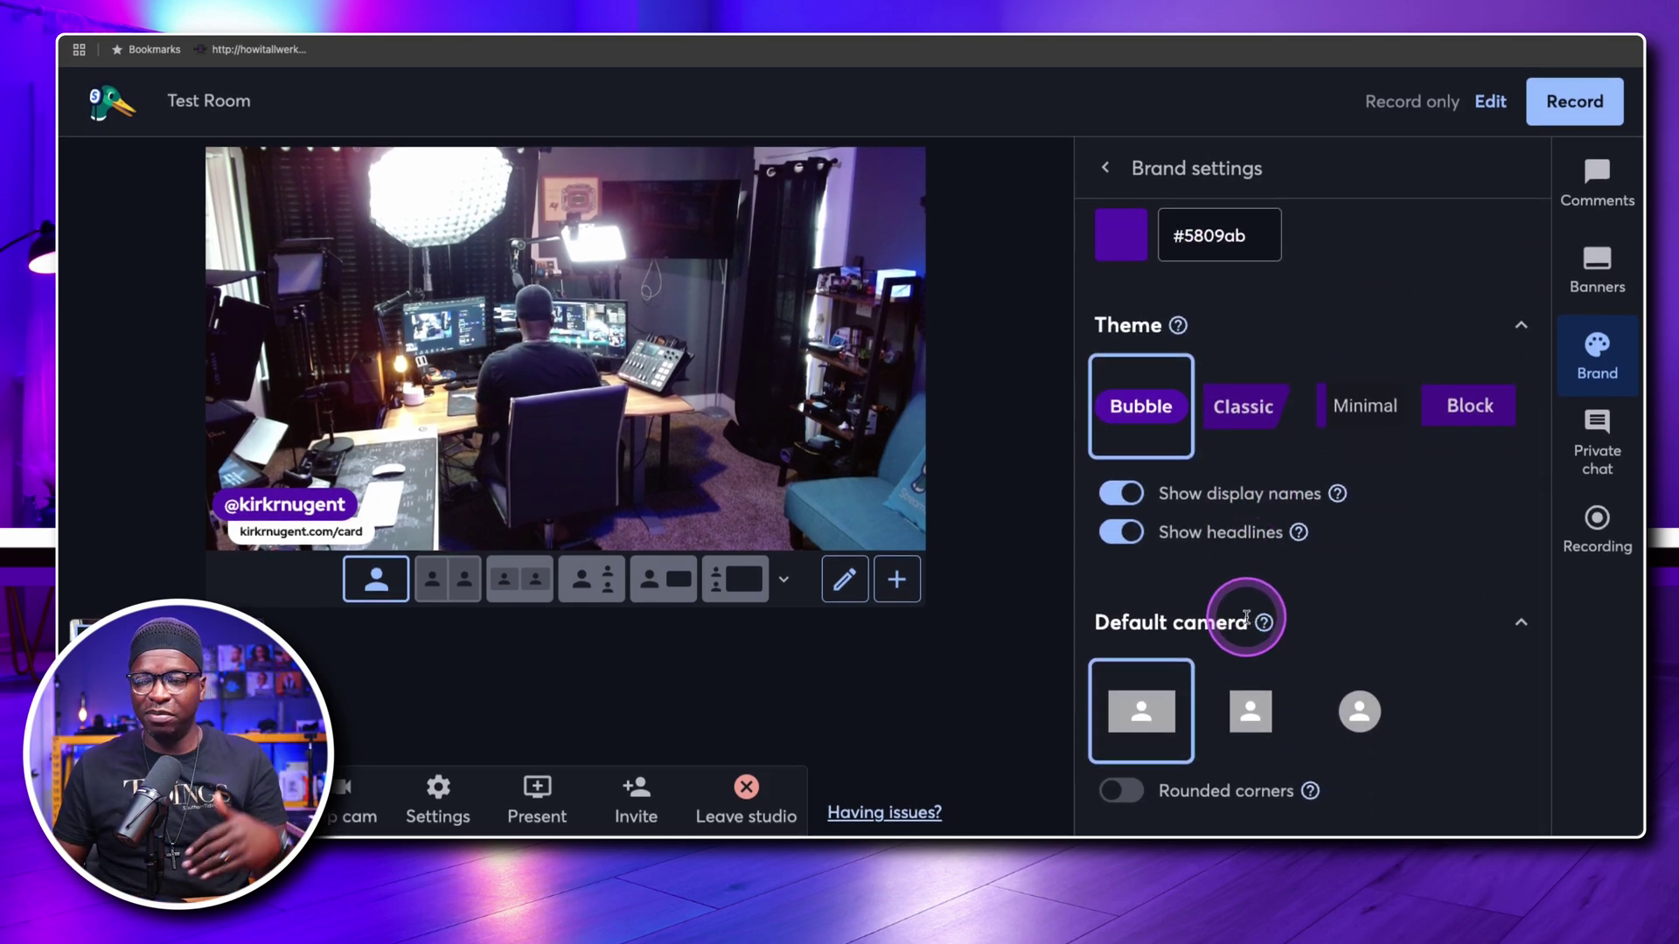
{"action": "scroll", "coordinate": [1143, 180], "scroll_direction": "up", "scroll_amount": 2}
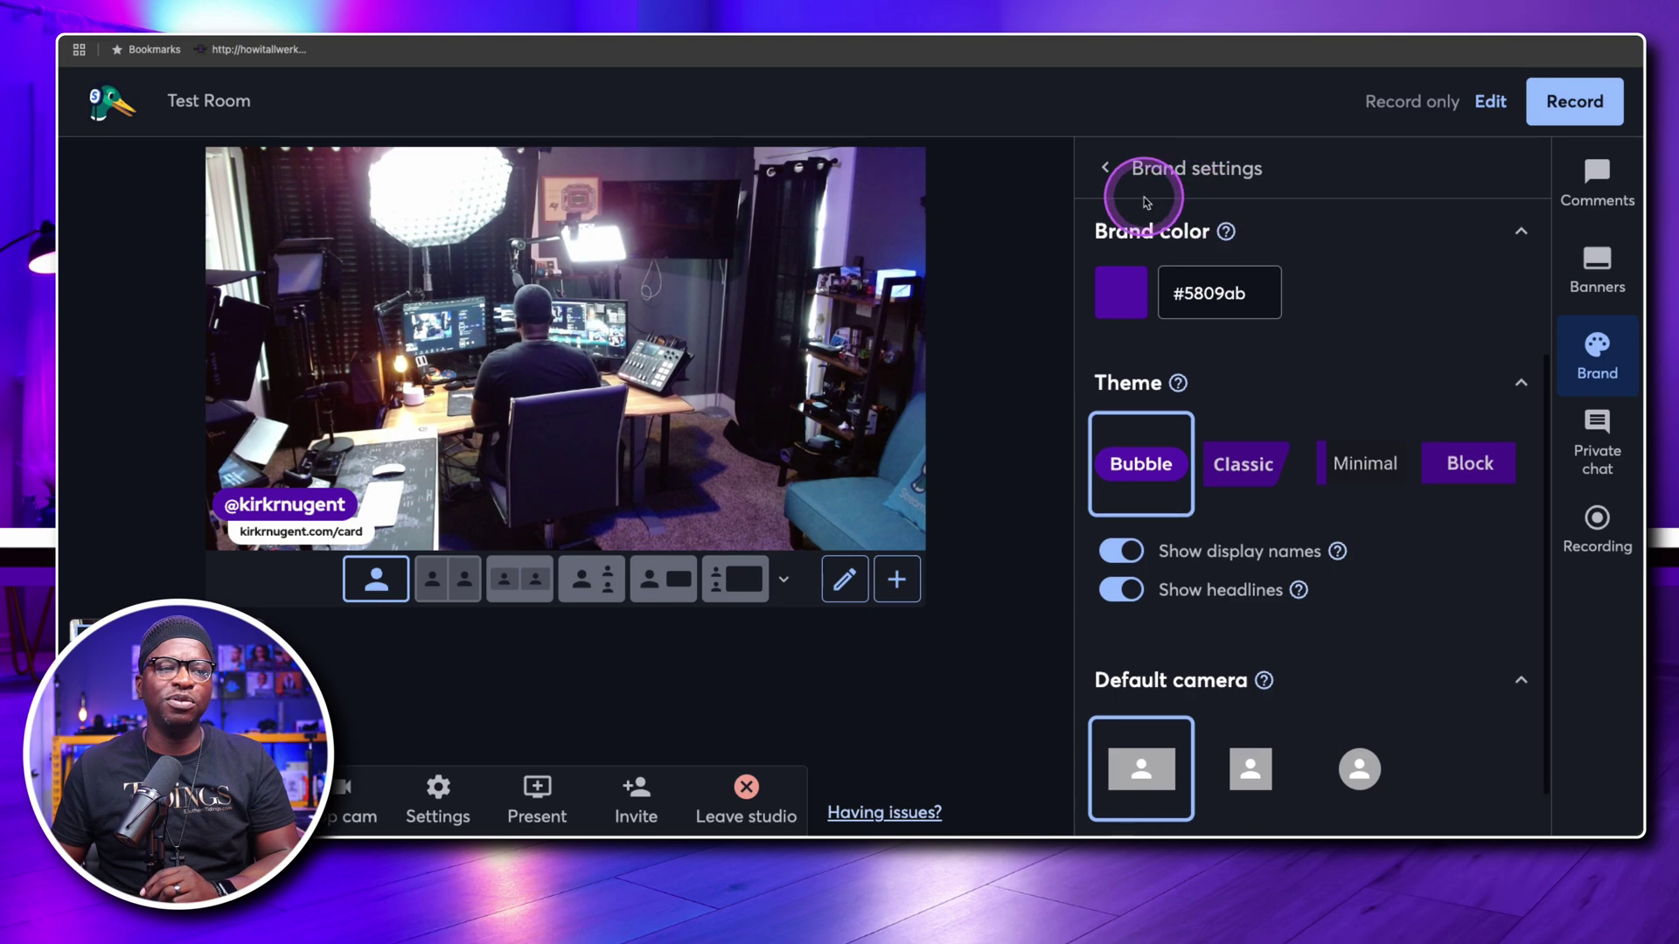
{"action": "left_click", "coordinate": [1105, 166]}
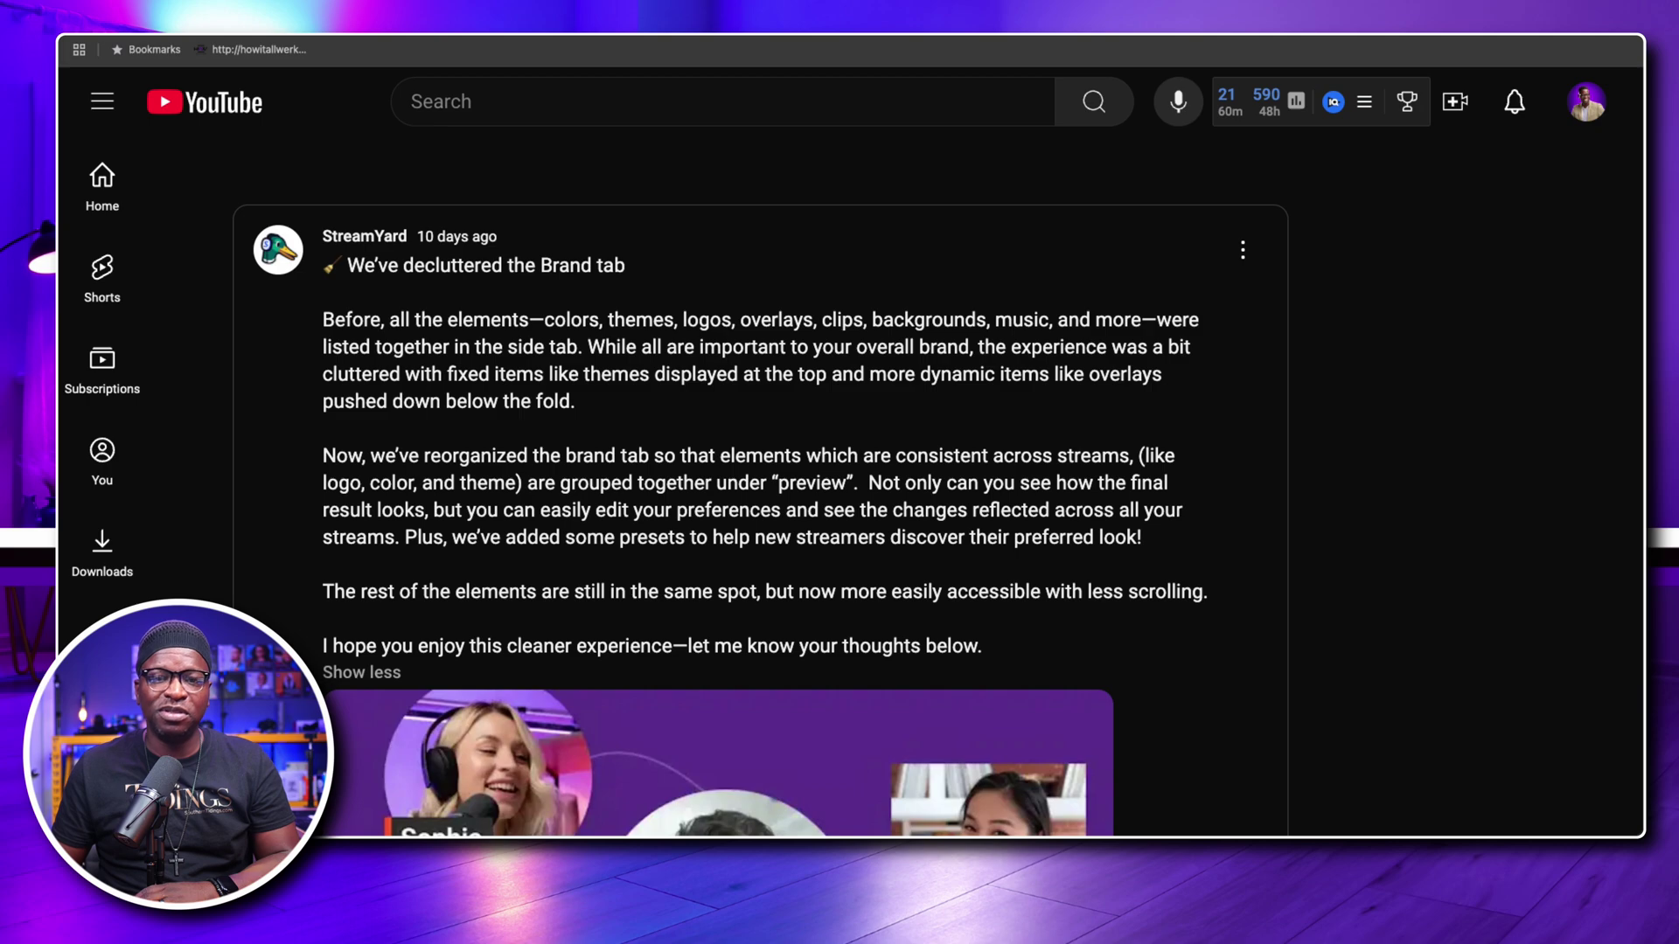
{"action": "left_click", "coordinate": [1327, 586]}
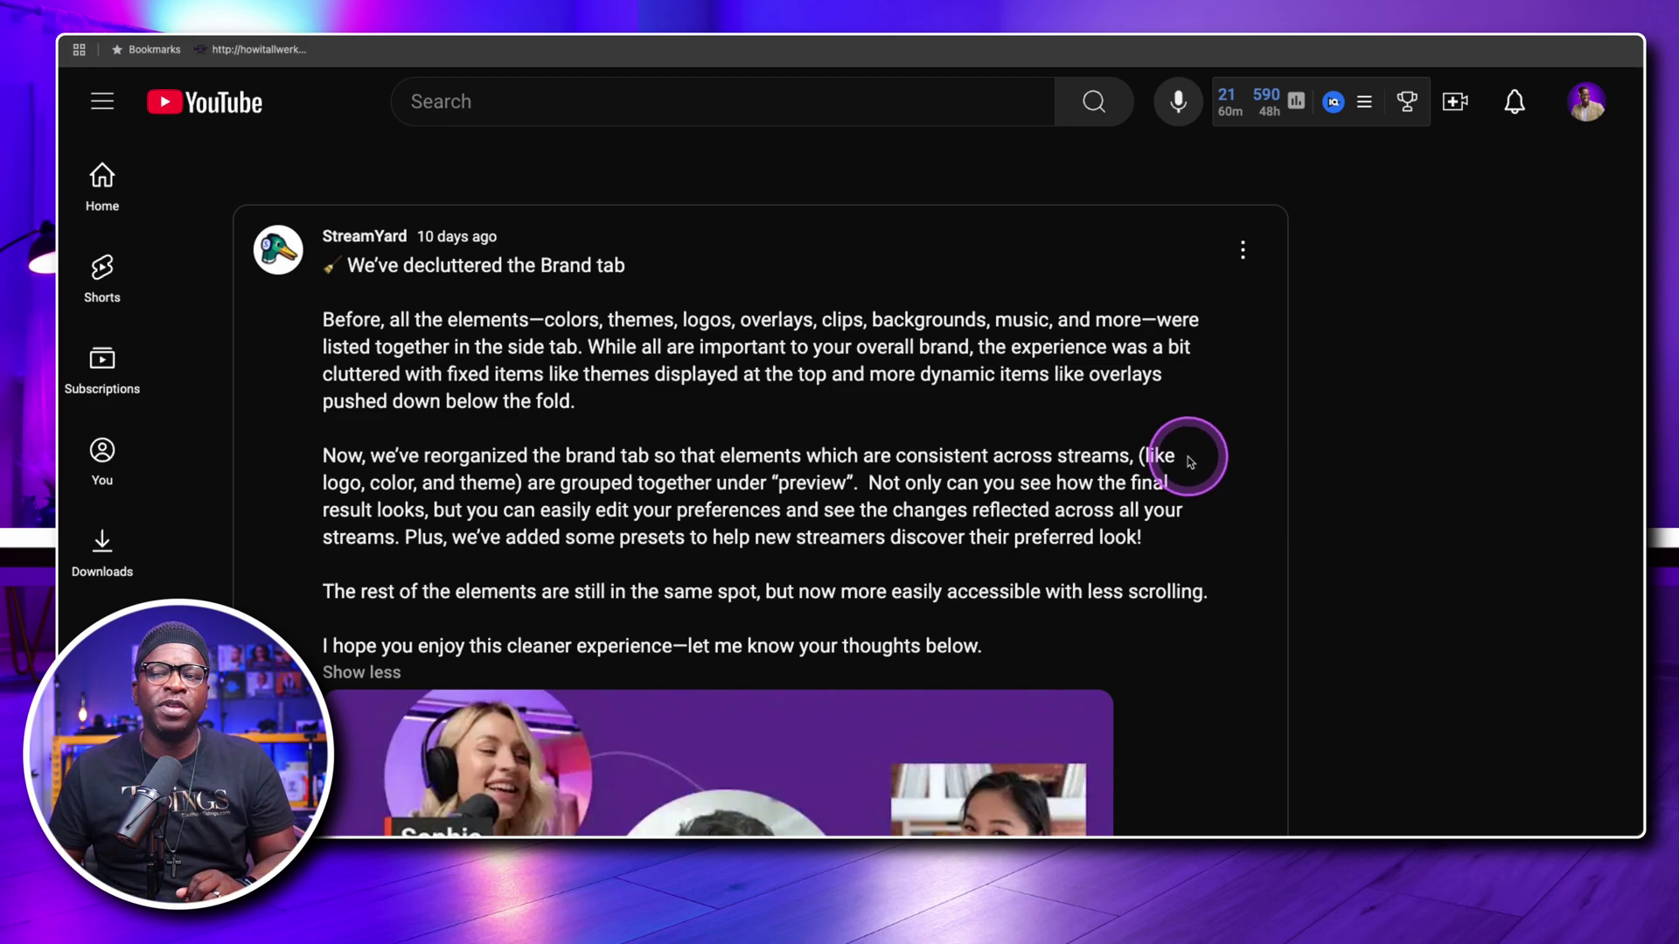
{"action": "scroll", "coordinate": [1154, 415], "scroll_direction": "down", "scroll_amount": 2}
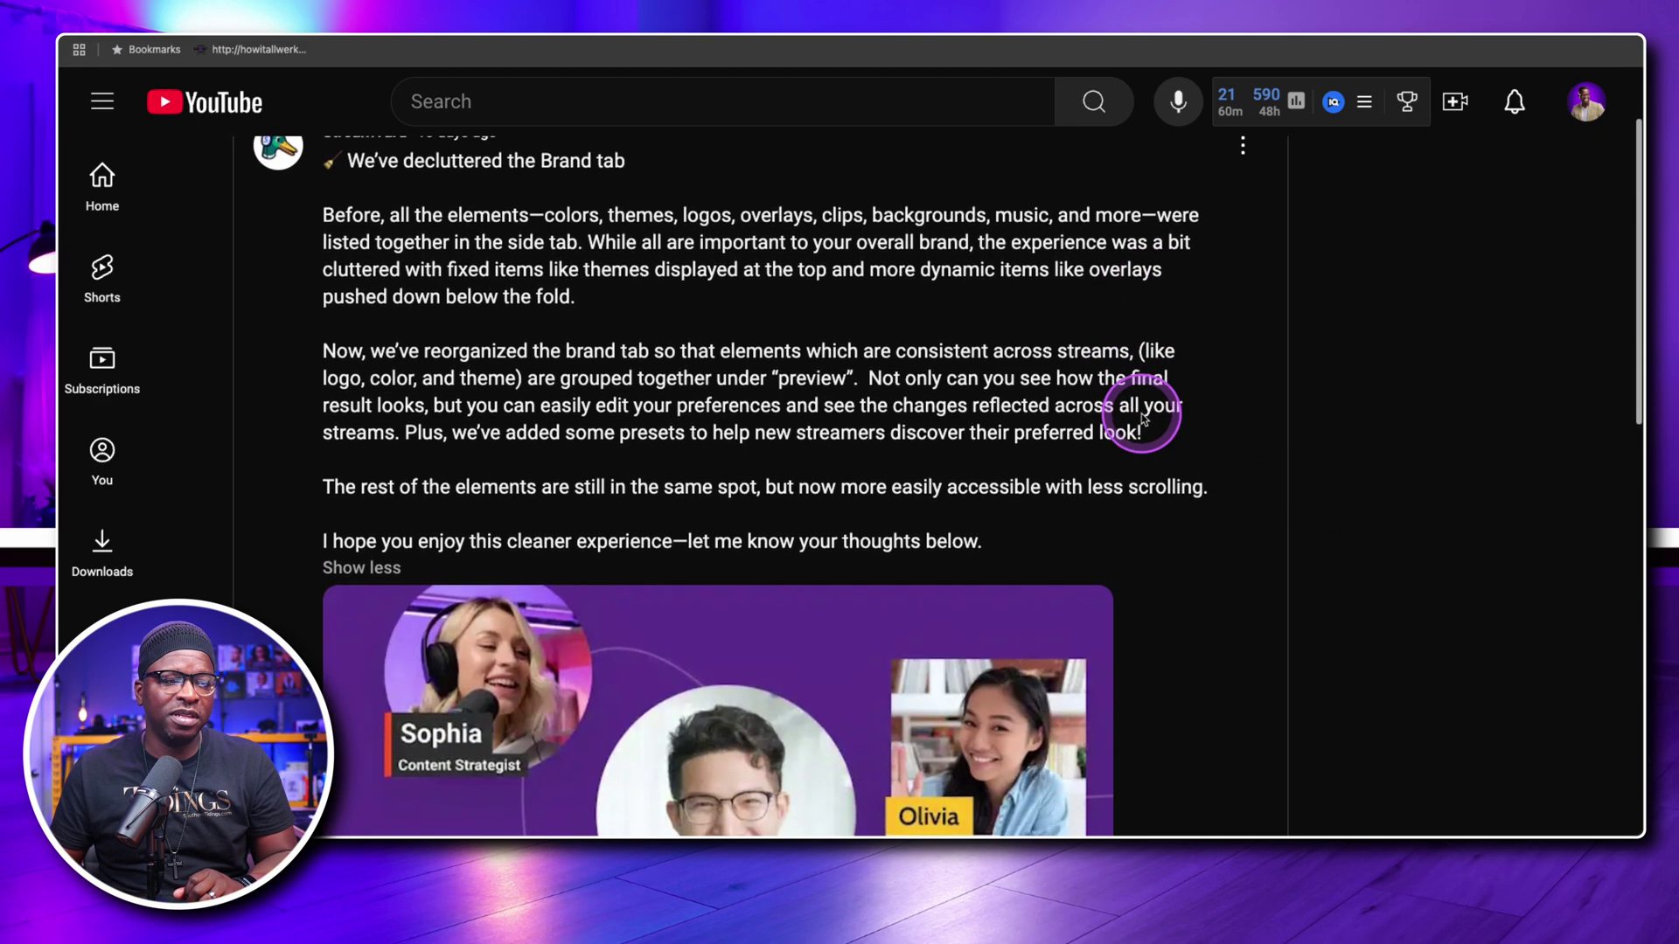
{"action": "scroll", "coordinate": [1142, 418], "scroll_direction": "up", "scroll_amount": 1}
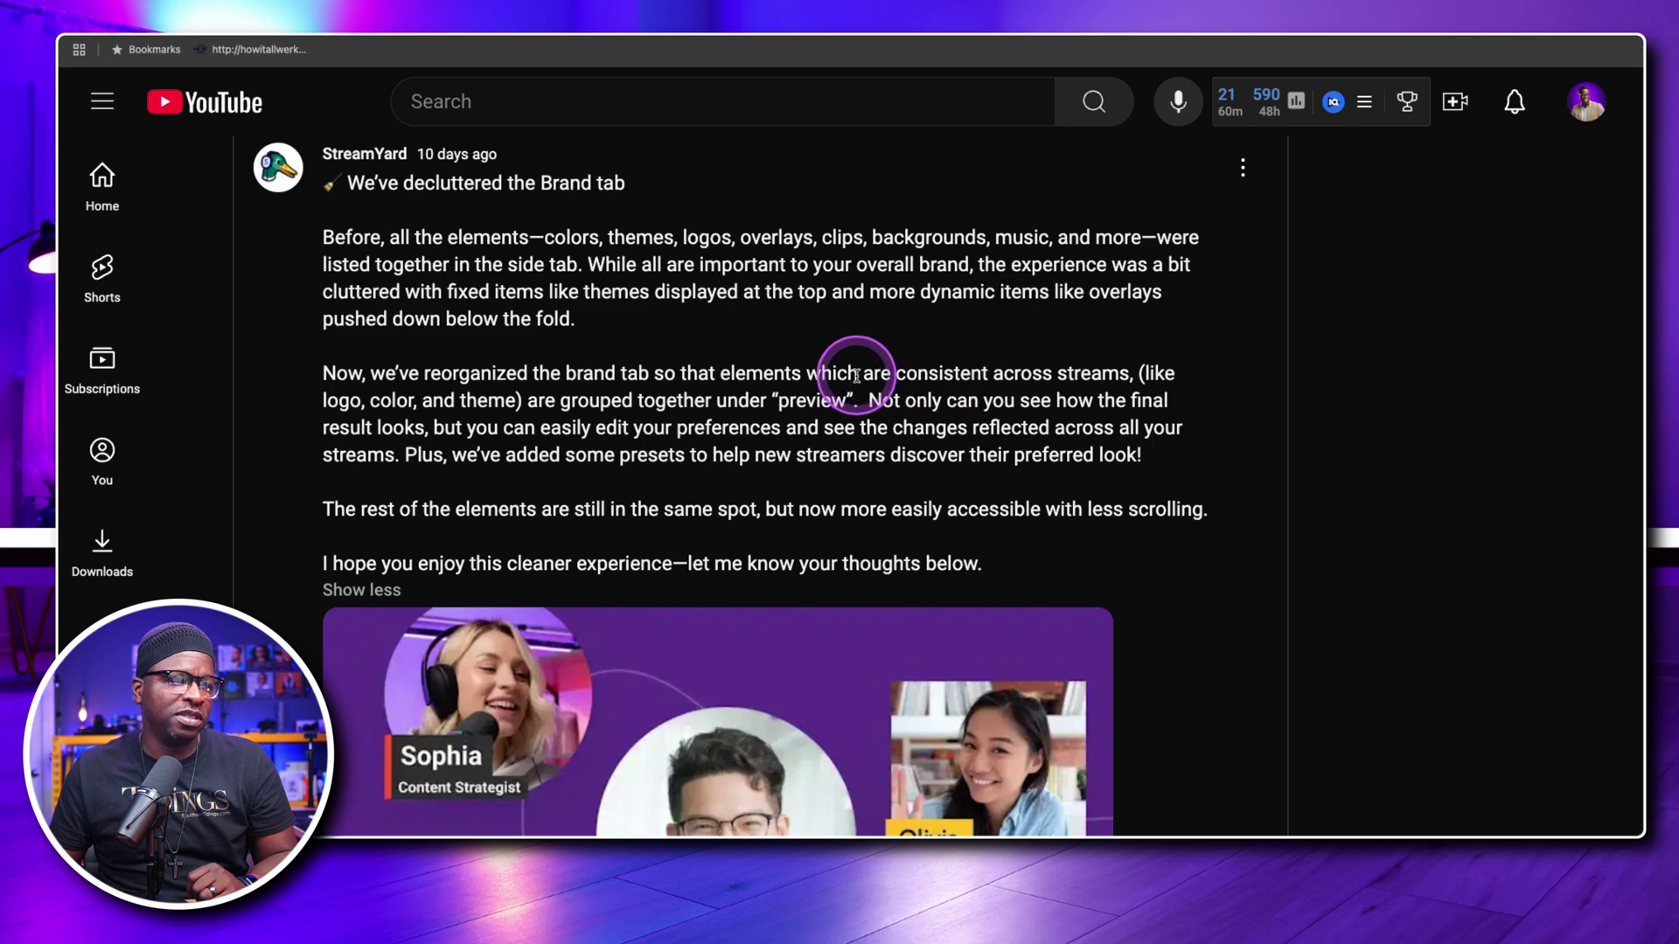
{"action": "scroll", "coordinate": [835, 389], "scroll_direction": "down", "scroll_amount": 3}
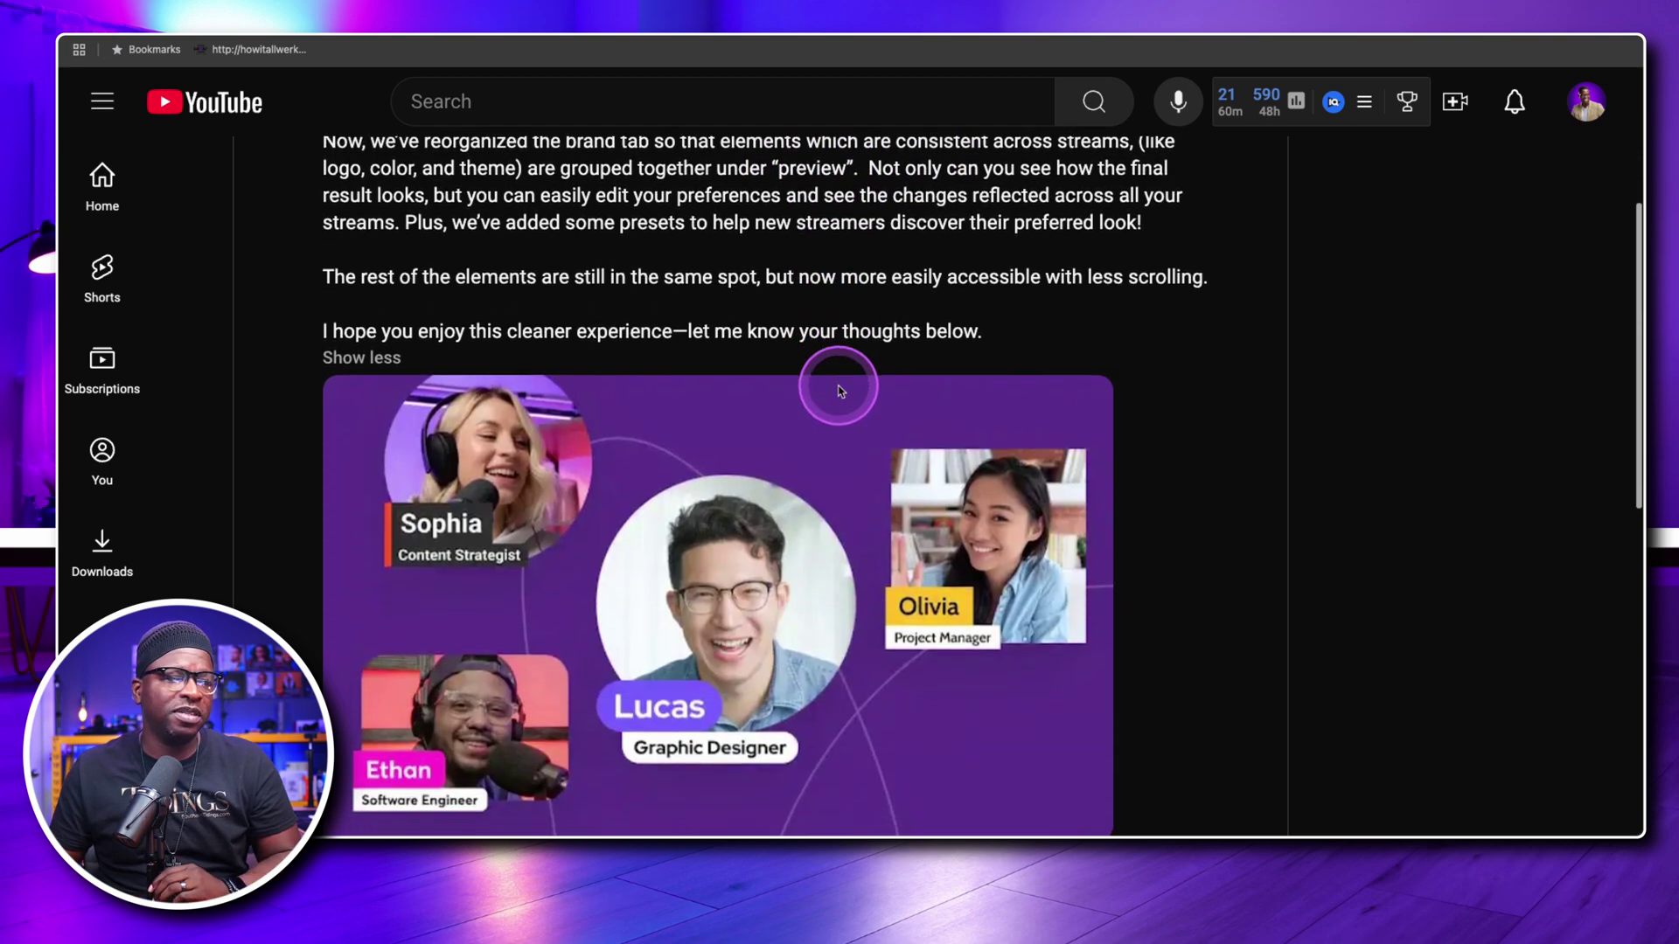
{"action": "scroll", "coordinate": [1151, 403], "scroll_direction": "down", "scroll_amount": 5}
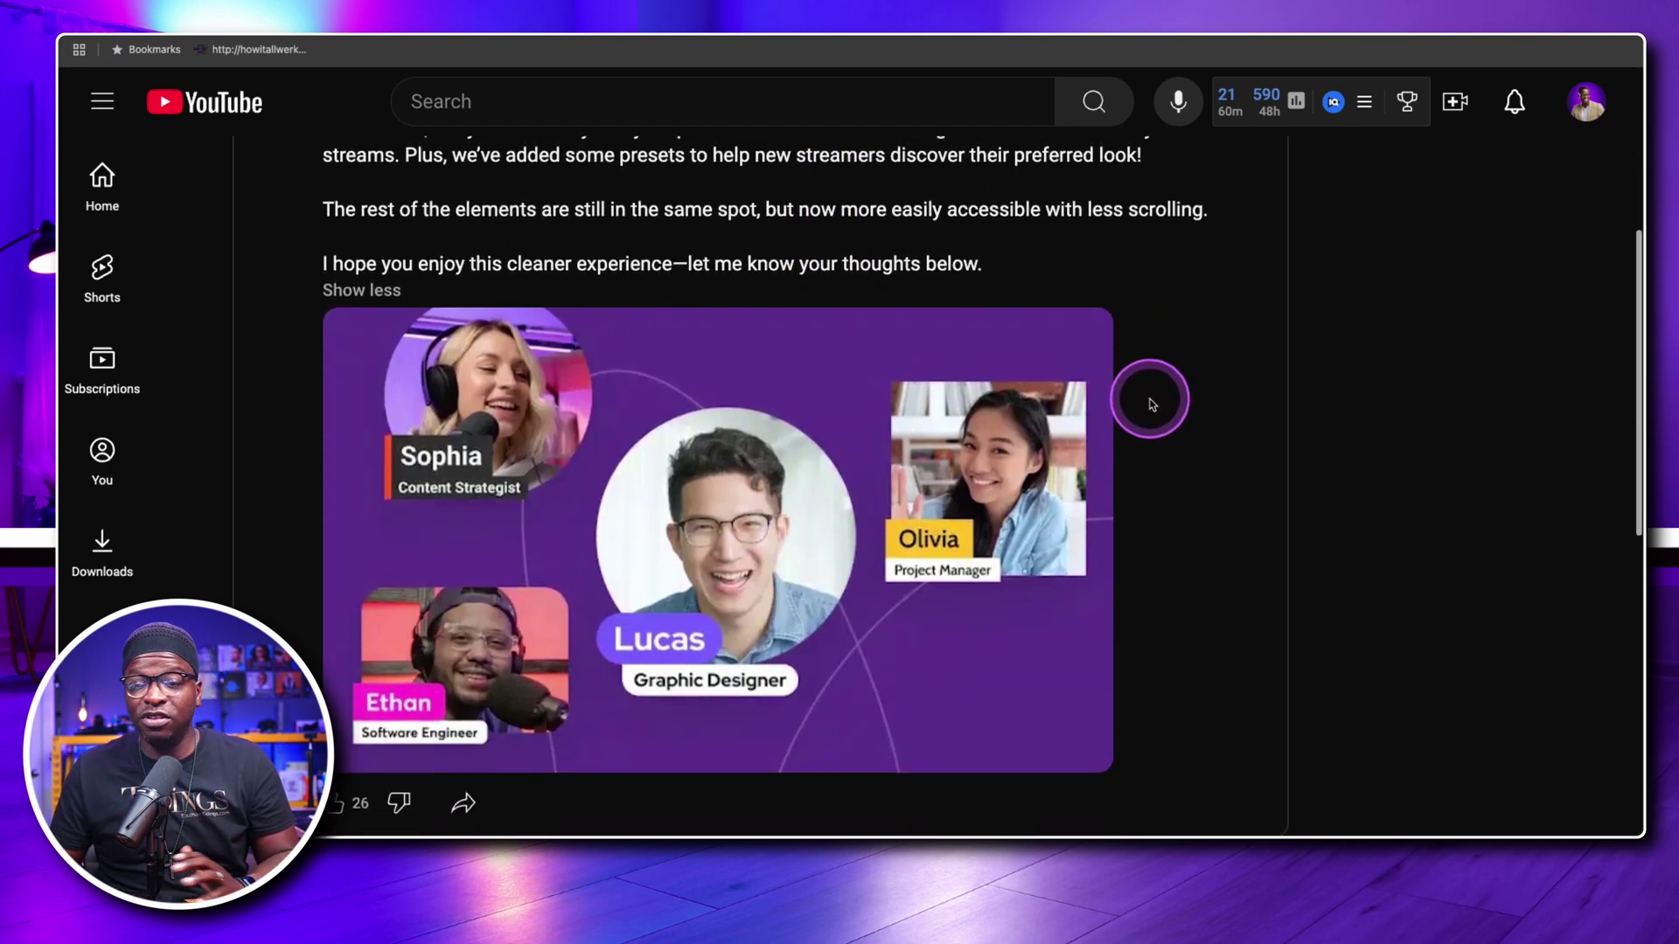
{"action": "scroll", "coordinate": [1147, 407], "scroll_direction": "down", "scroll_amount": 3}
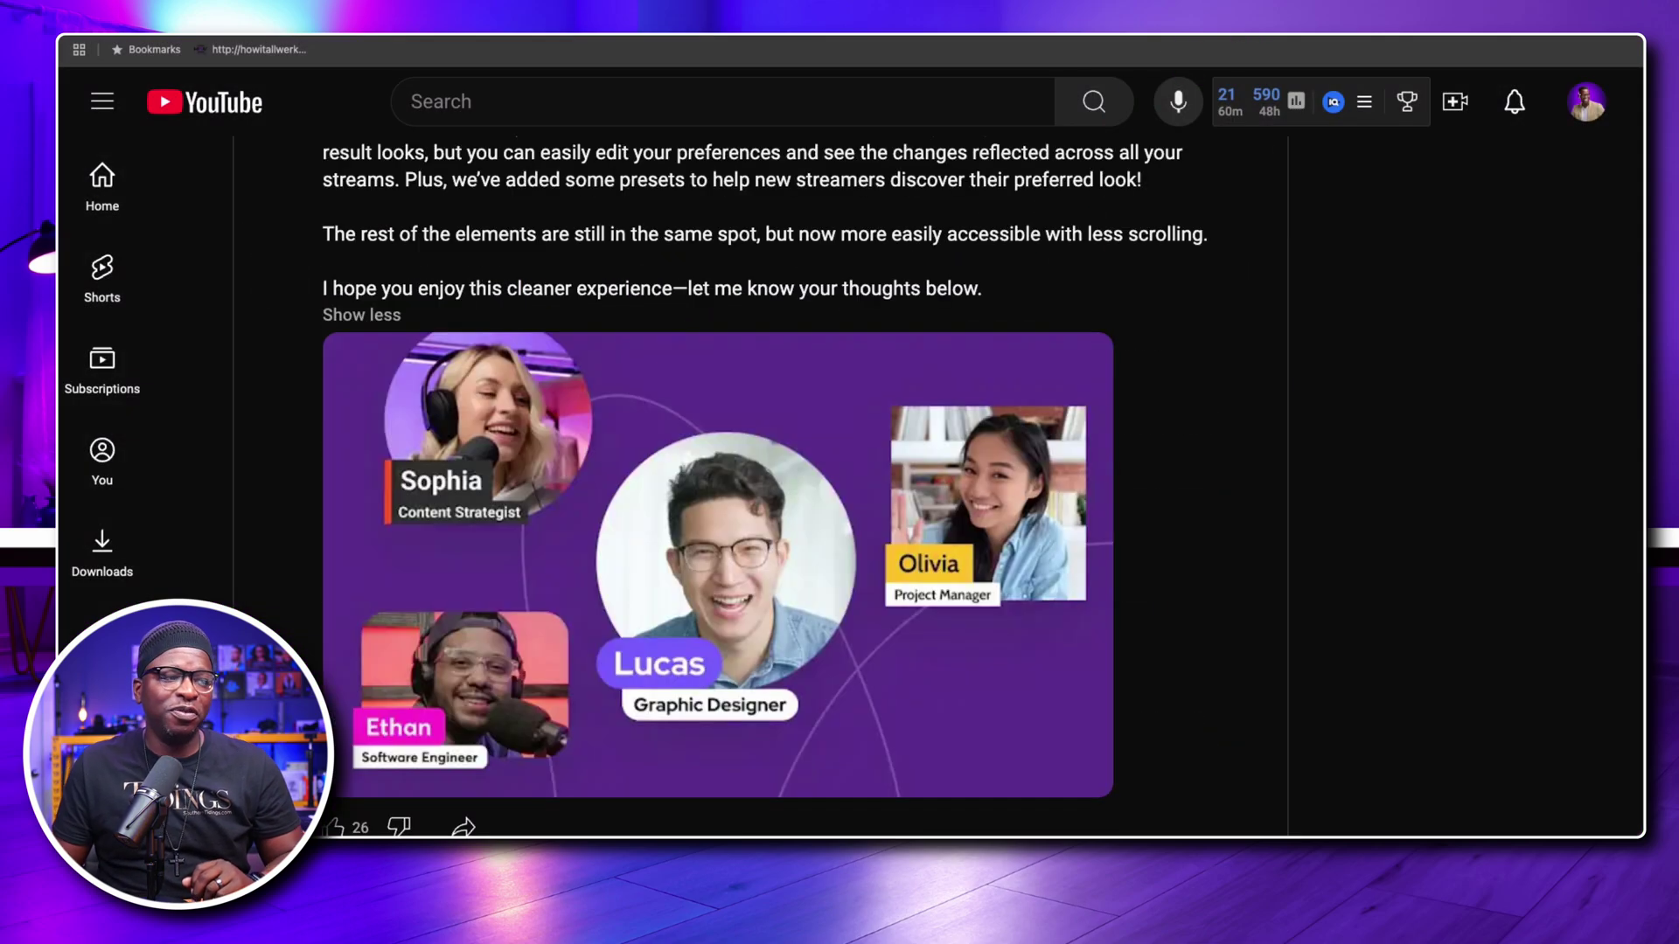
{"action": "scroll", "coordinate": [1079, 326], "scroll_direction": "up", "scroll_amount": 5}
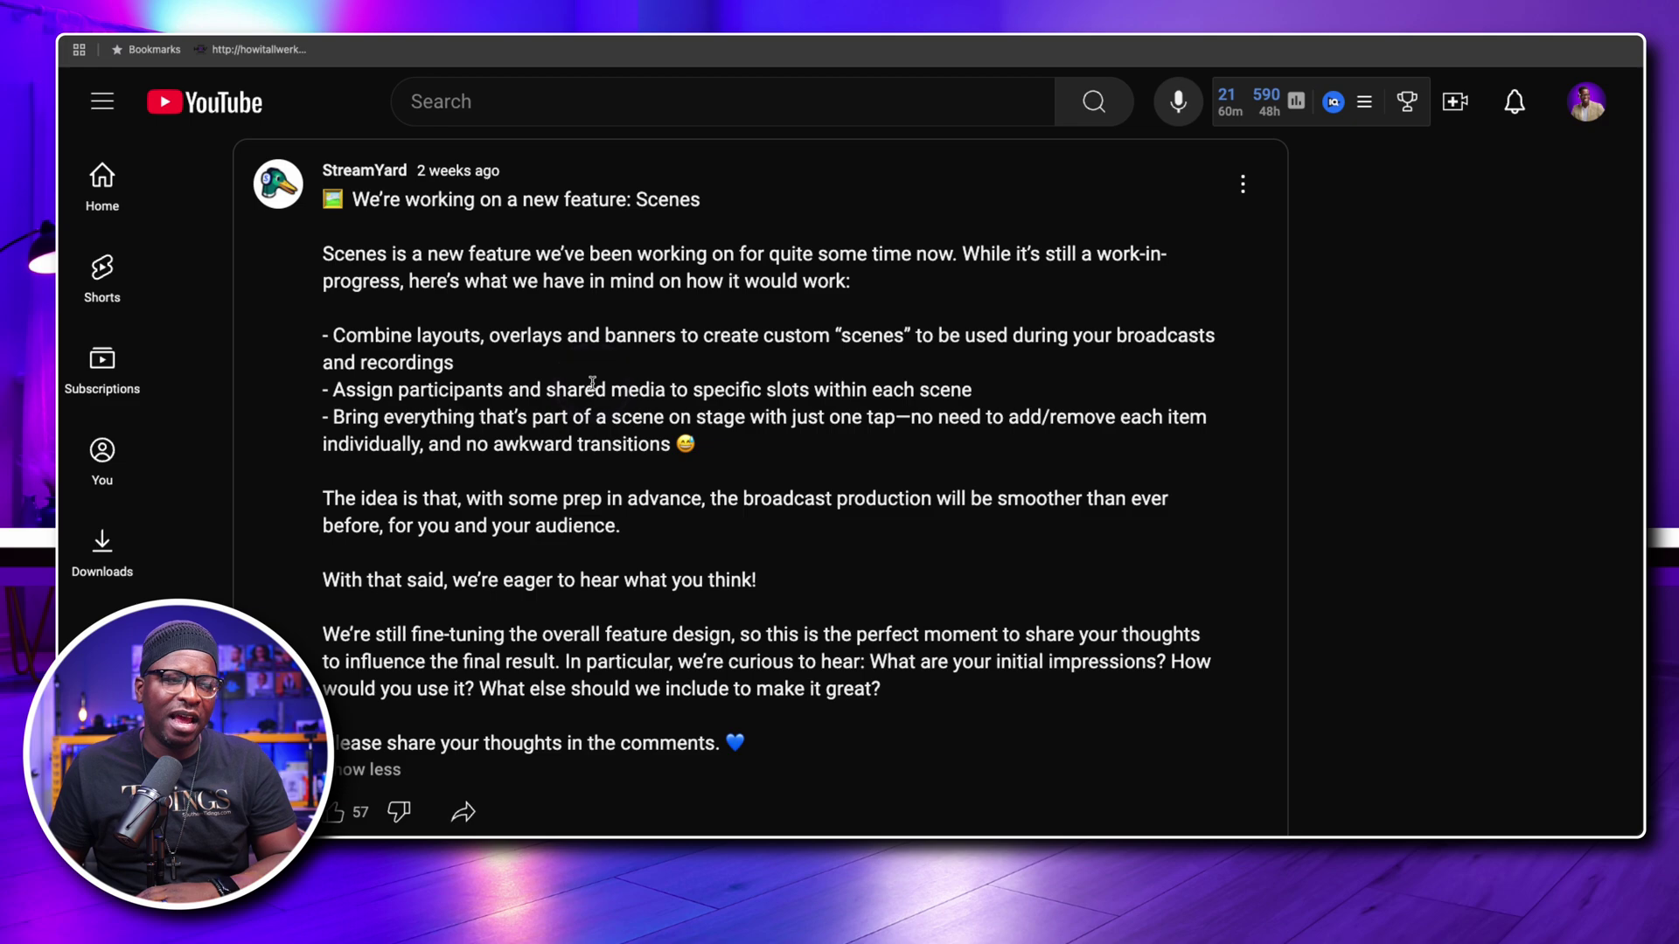
Scroll the StreamYard community tab to the post "We're working on a new feature: Scenes".
{"action": "scroll", "coordinate": [595, 382], "scroll_direction": "down", "scroll_amount": 1}
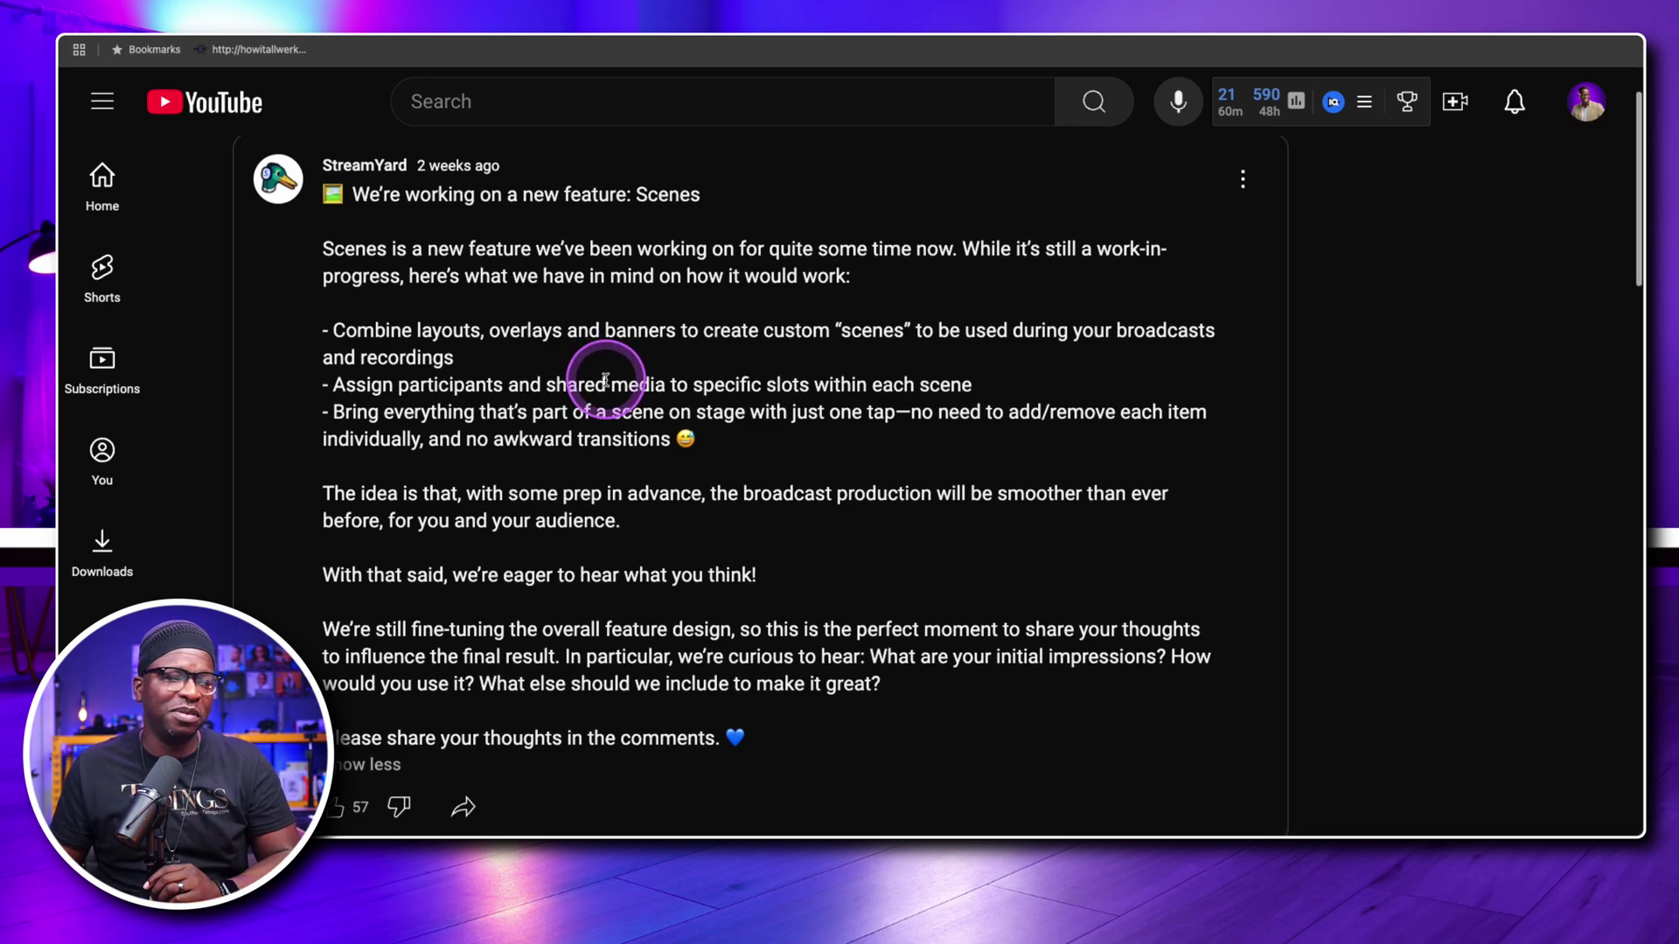